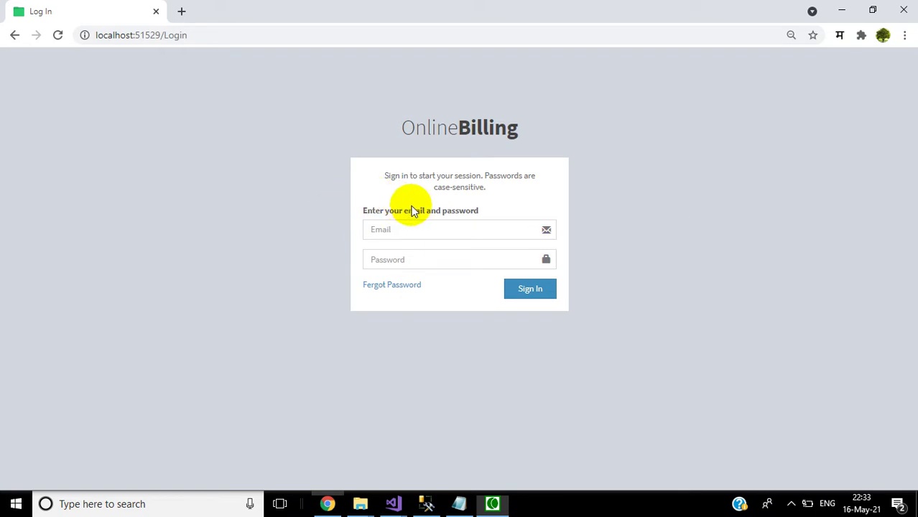
Step: Log in with the email copied from Notepad and the account password
click(397, 227)
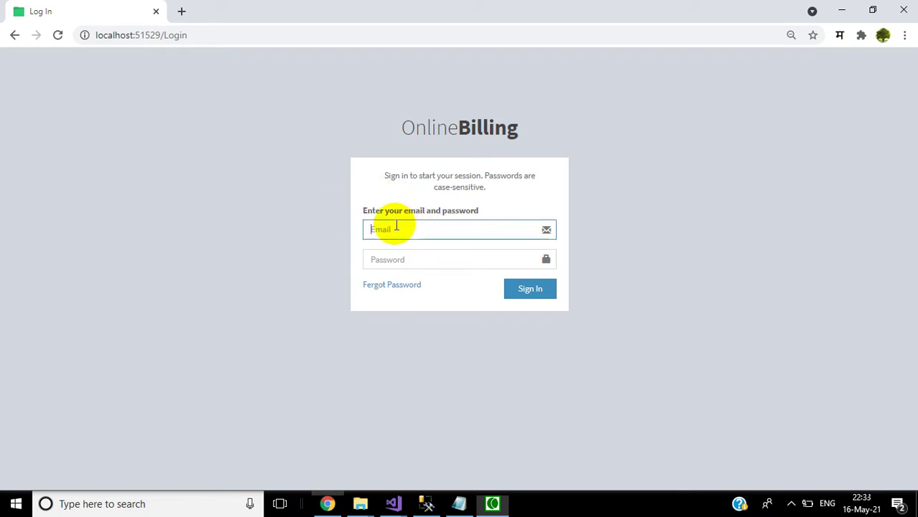
click(459, 504)
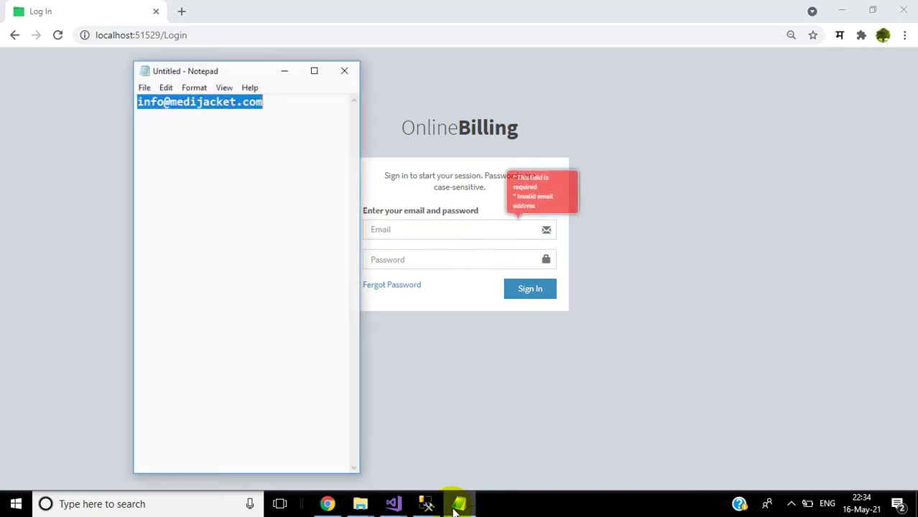
right_click(205, 95)
click(237, 139)
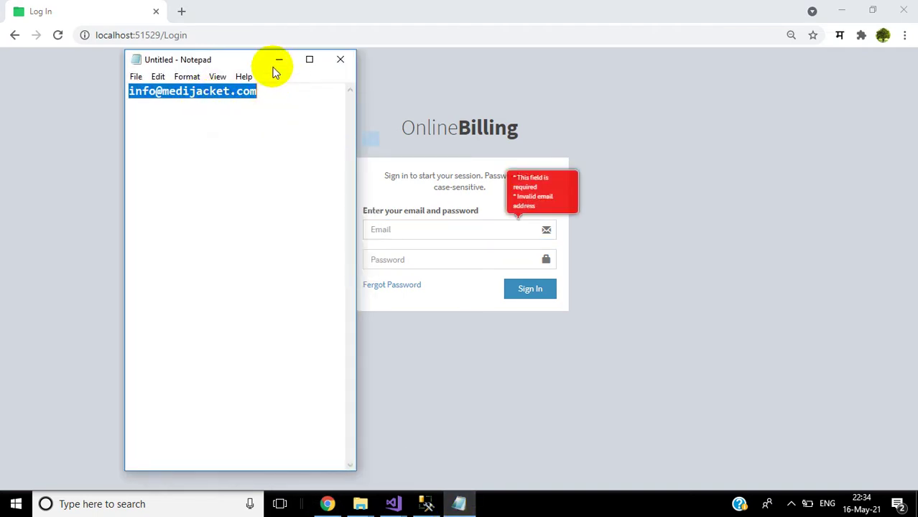
click(274, 60)
click(395, 229)
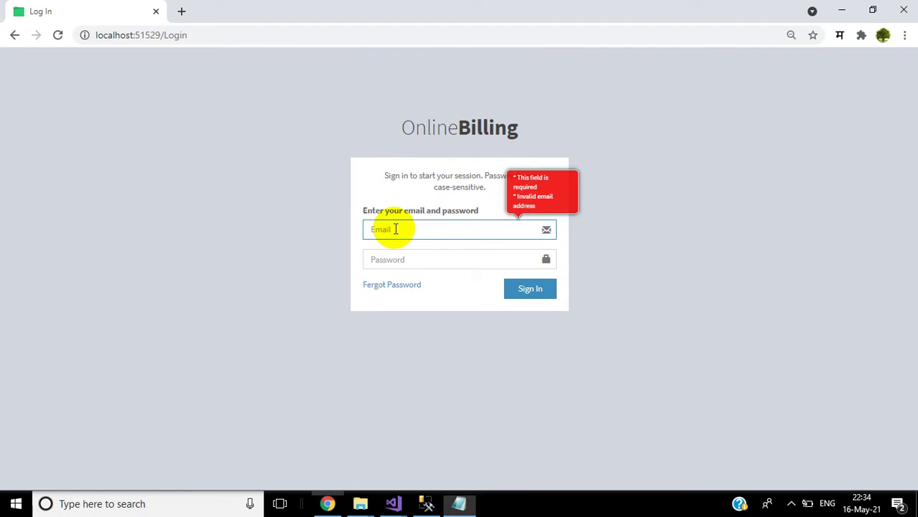
key(ctrl+v)
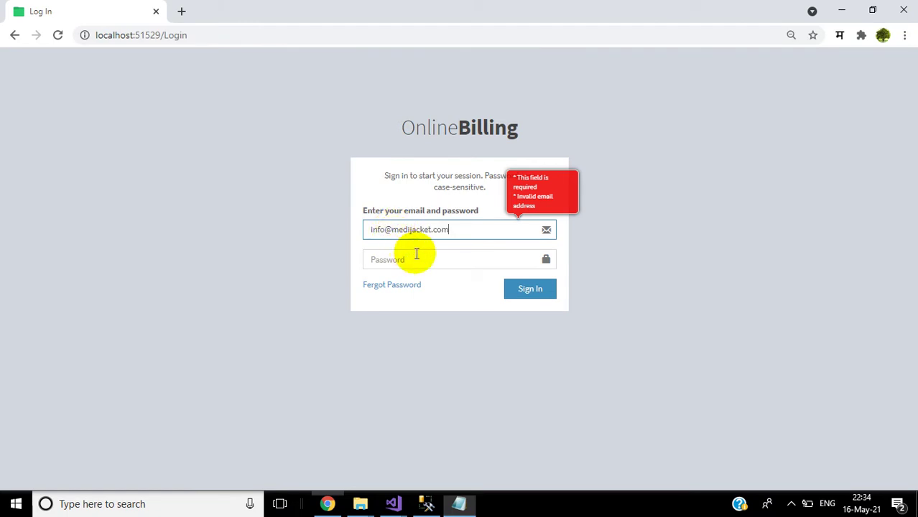
click(416, 254)
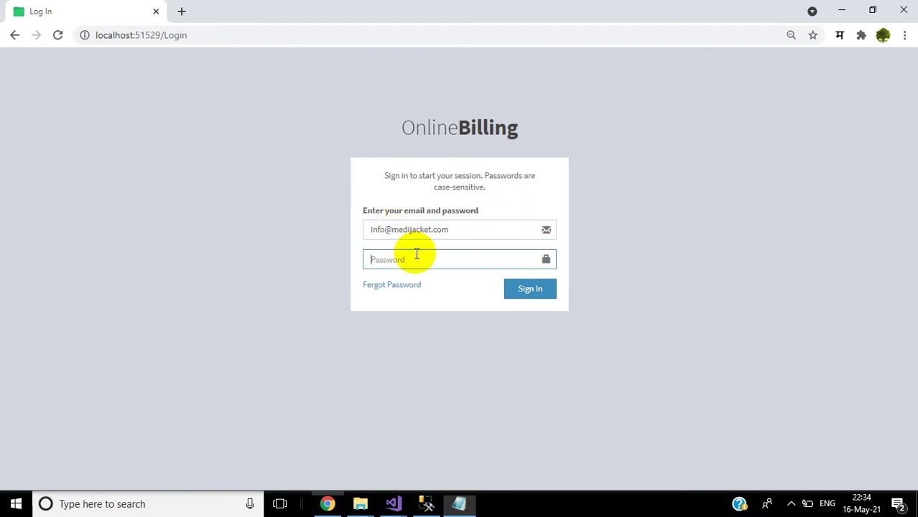
text(12345678910)
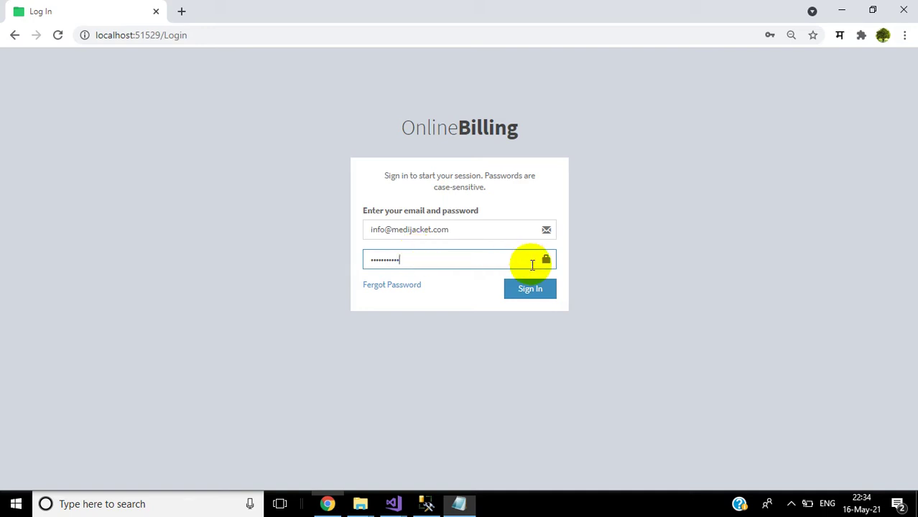
click(531, 288)
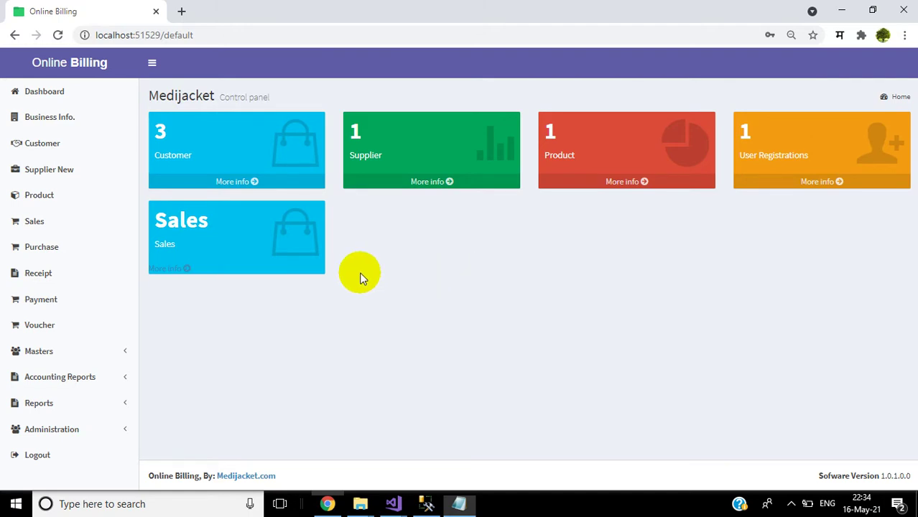
Step: Browse the Business Info., Customer and Supplier pages from the sidebar
click(42, 116)
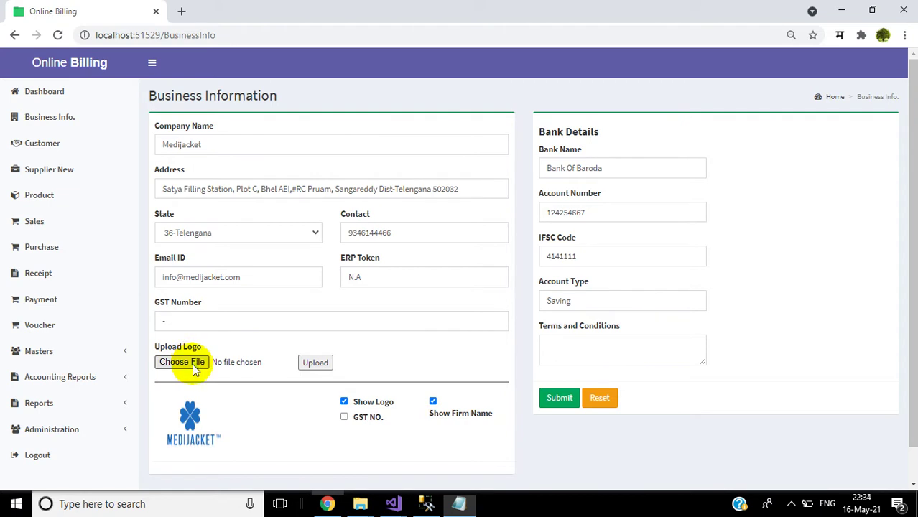
click(562, 399)
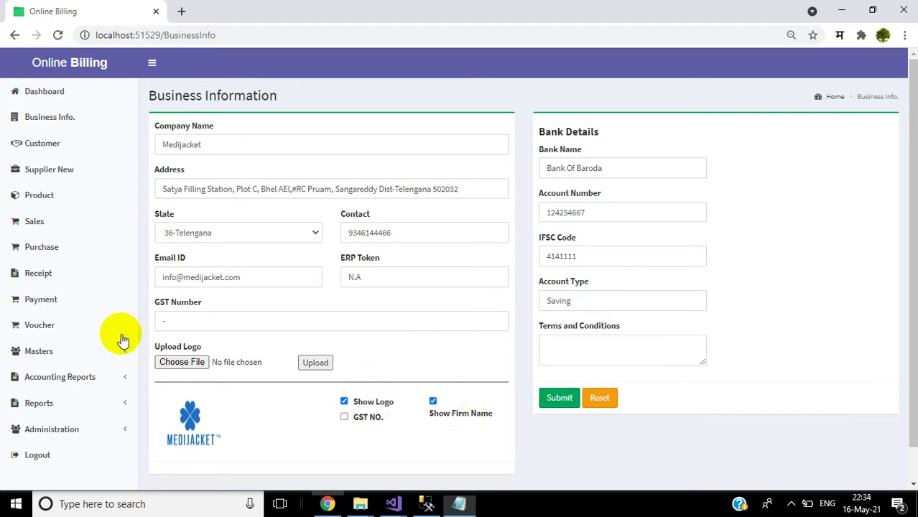
click(62, 128)
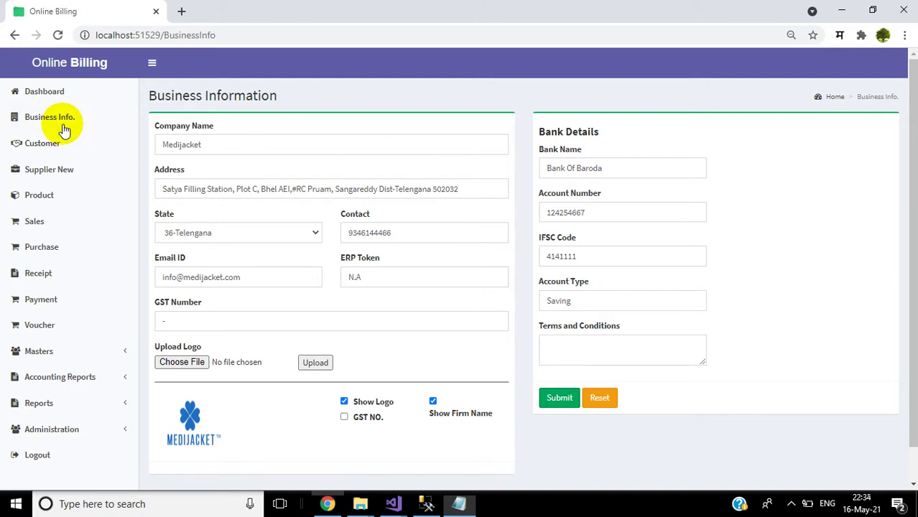
click(62, 126)
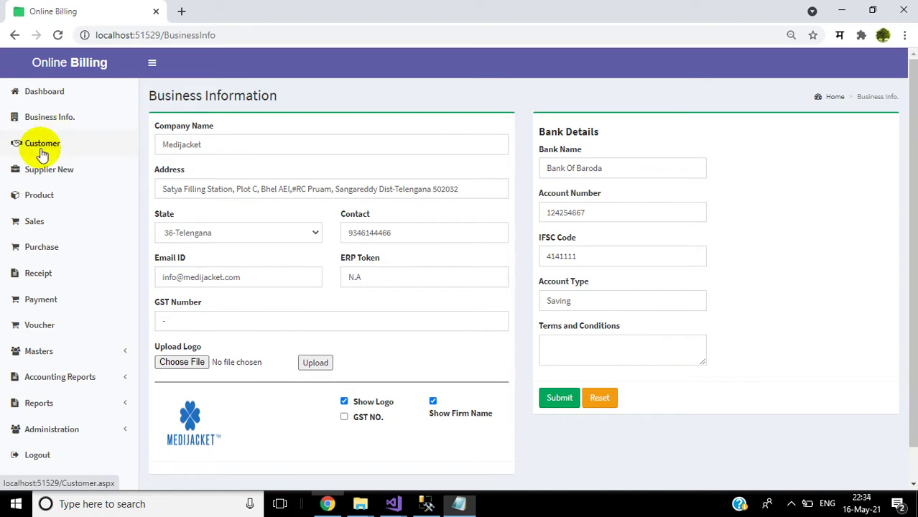
click(37, 148)
click(44, 181)
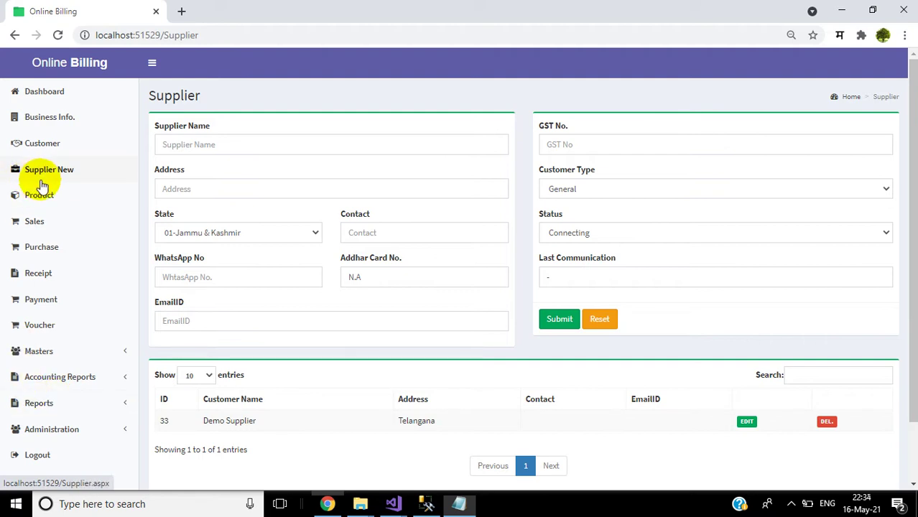
click(52, 122)
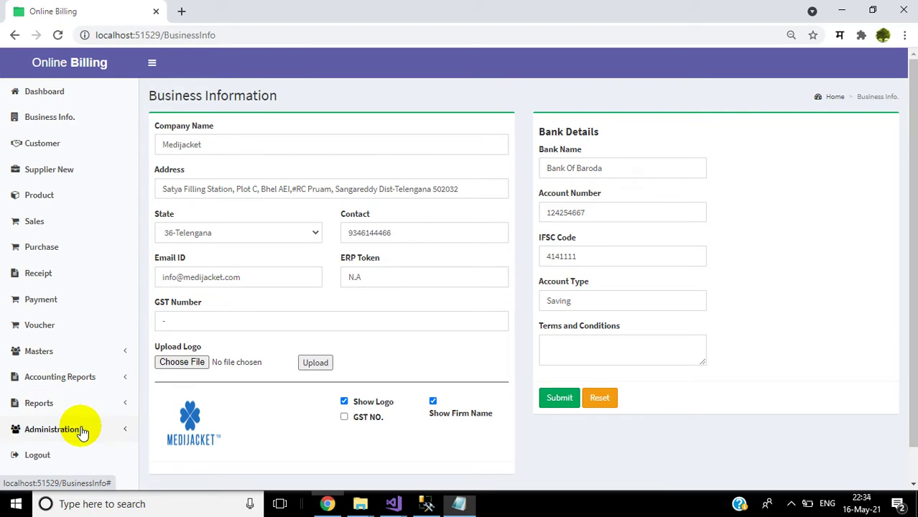
Step: Open Business Registration under the Administration menu
click(83, 431)
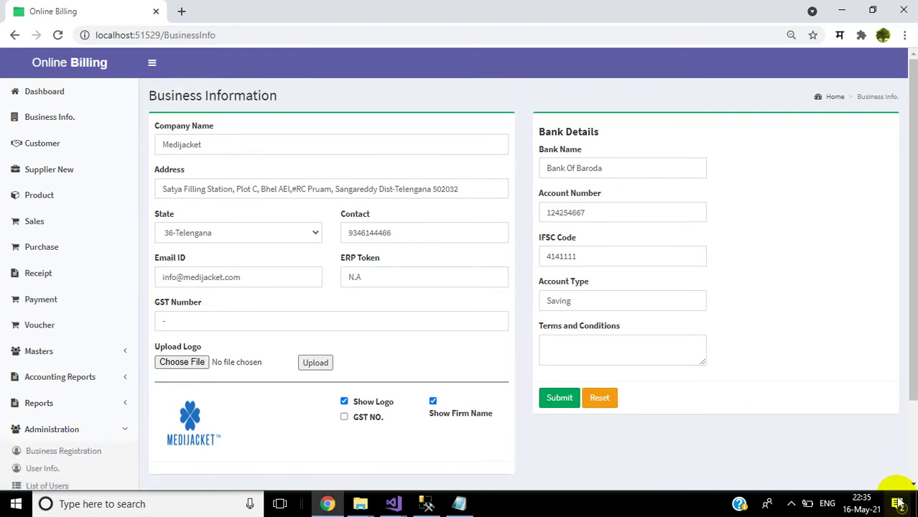
scroll(908, 471, down, 2)
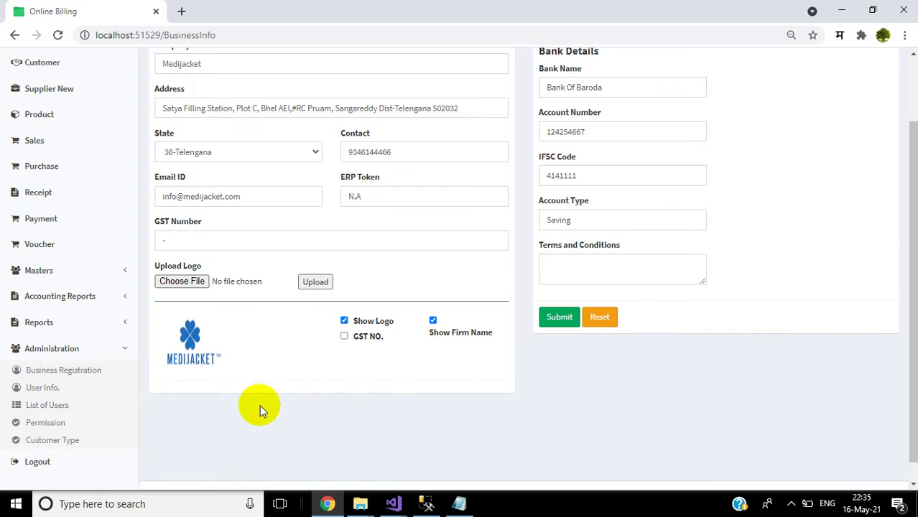
click(56, 376)
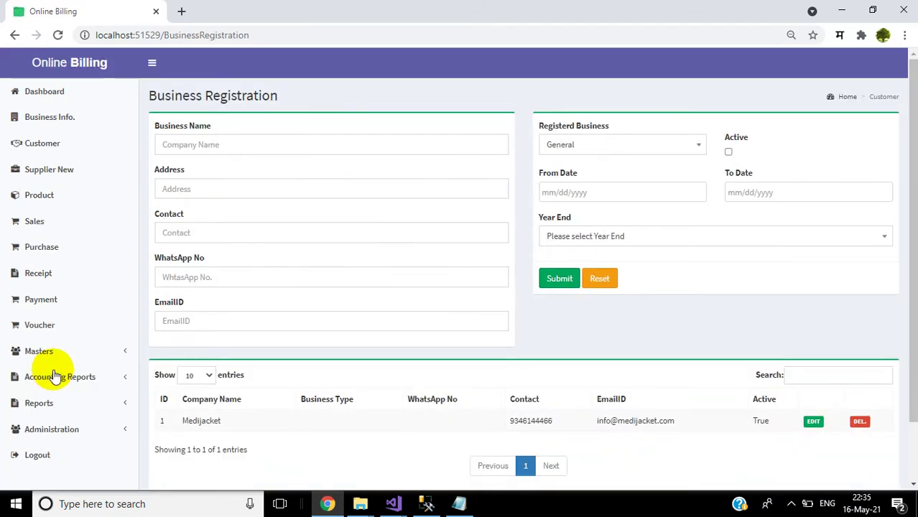
Step: Enter the business name 'Shivam Software' and its postal address with pin code
click(235, 149)
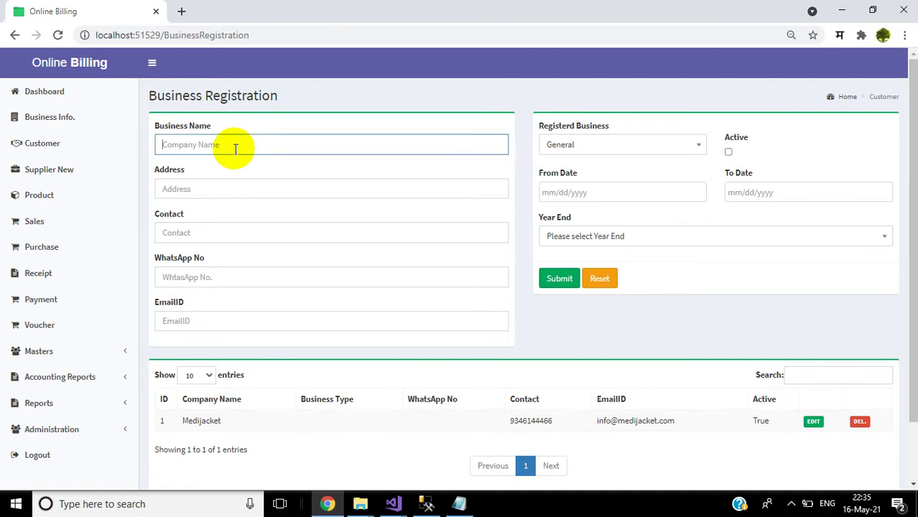
text(Shivam Software)
click(225, 186)
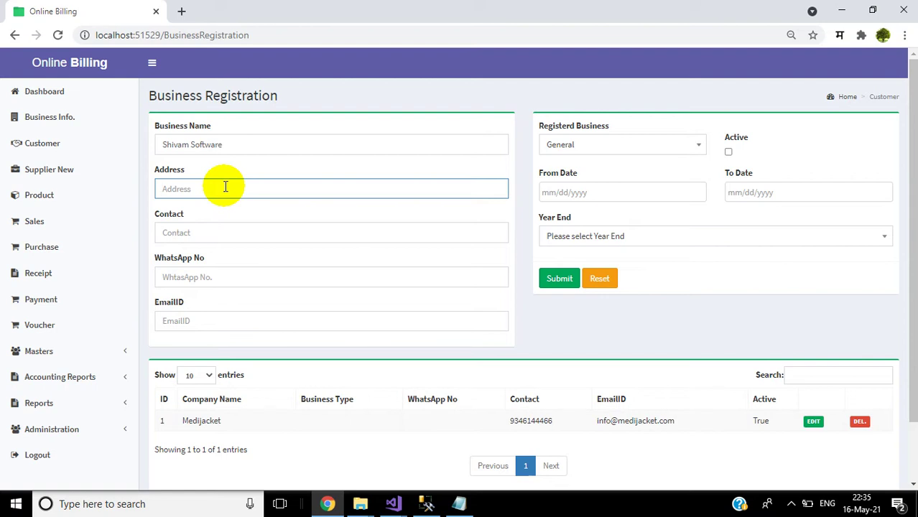
text(Pune, Maharashtra)
text(, Pin-4)
key(BackSpace)
text(414111)
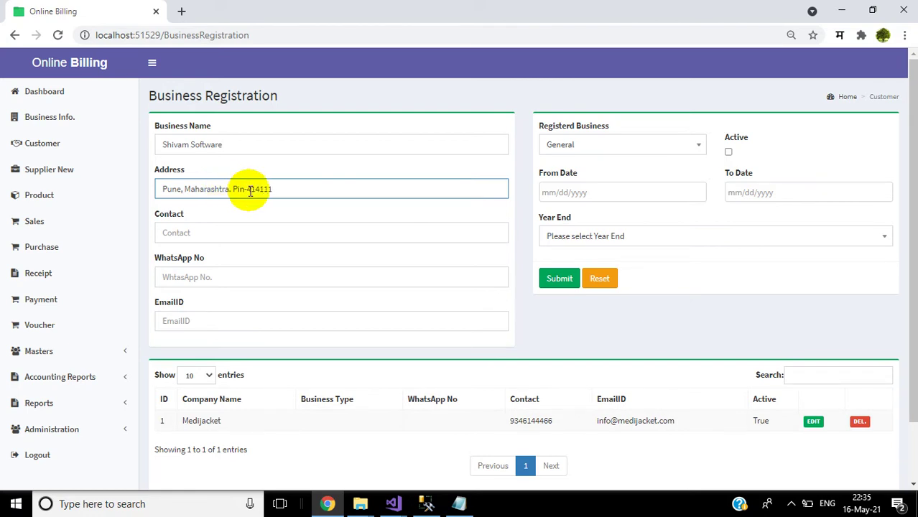
key(BackSpace)
key(BackSpace)
text(86)
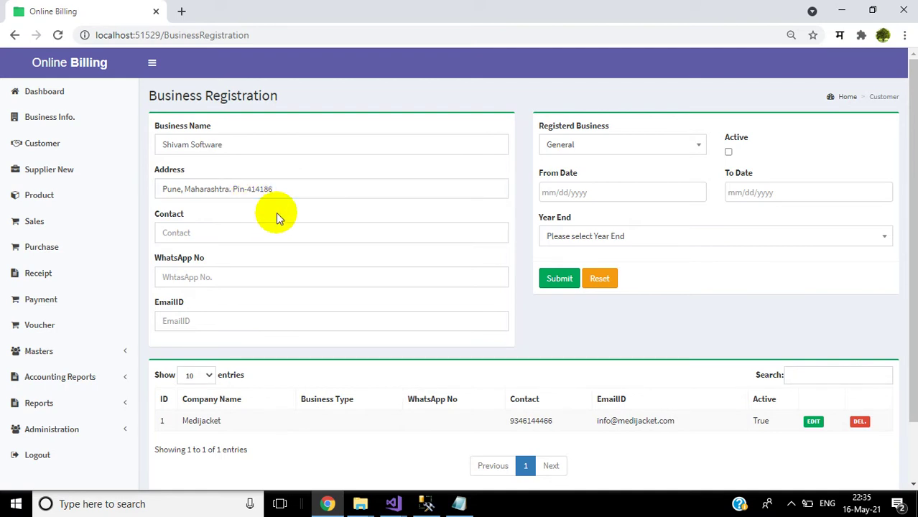
Step: Enter the contact number, reuse it as the WhatsApp number, and add the business e-mail
click(191, 240)
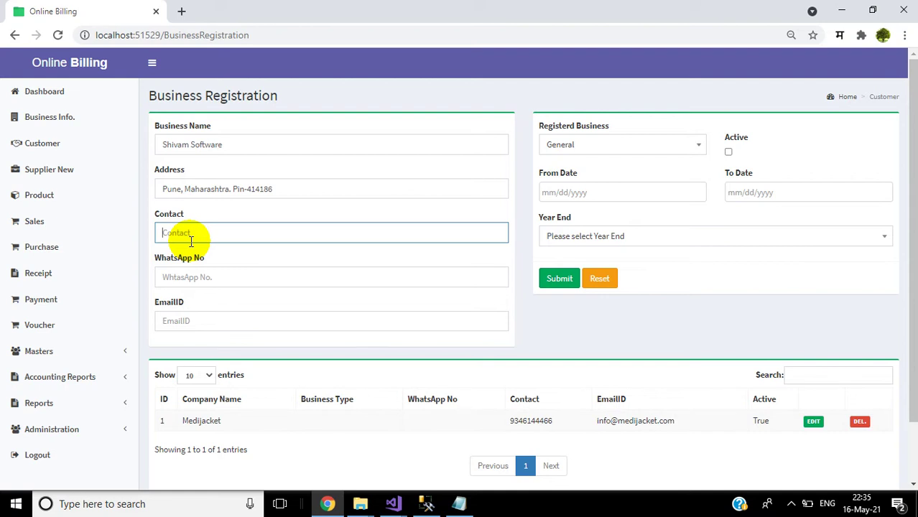
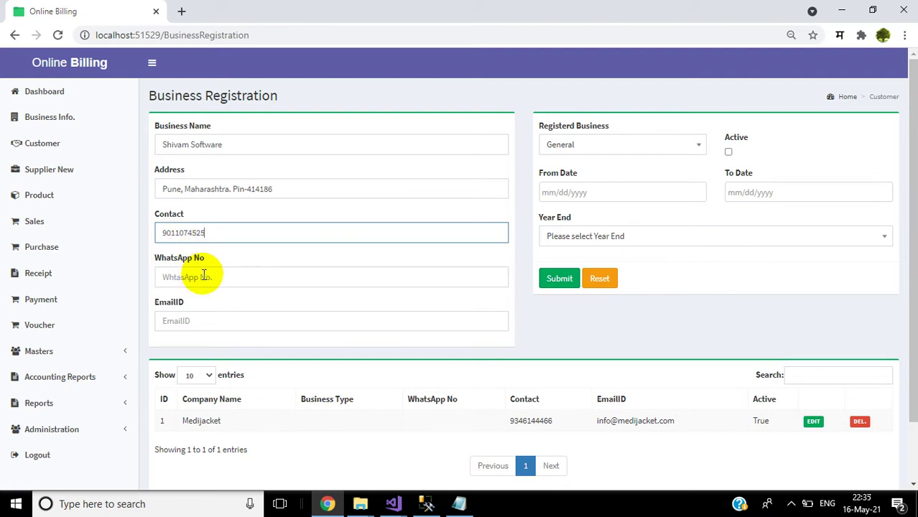
click(204, 275)
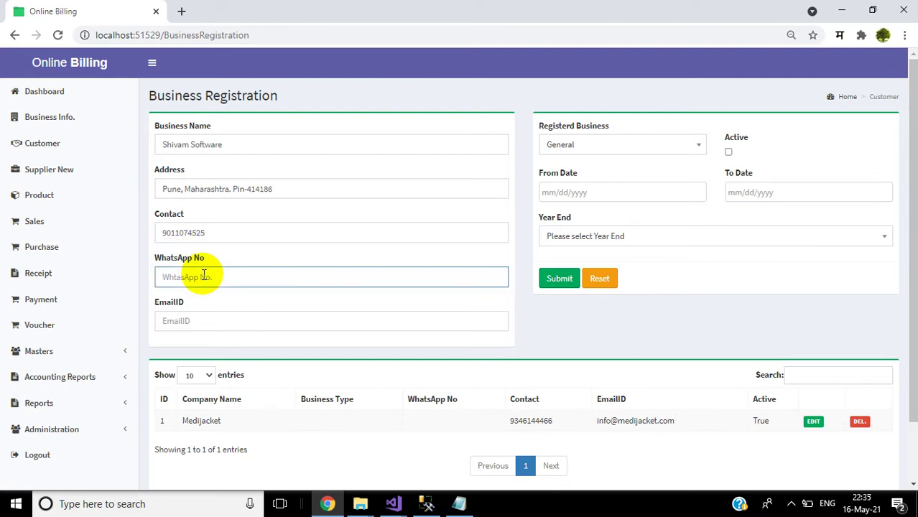
double_click(214, 231)
key(ctrl+c)
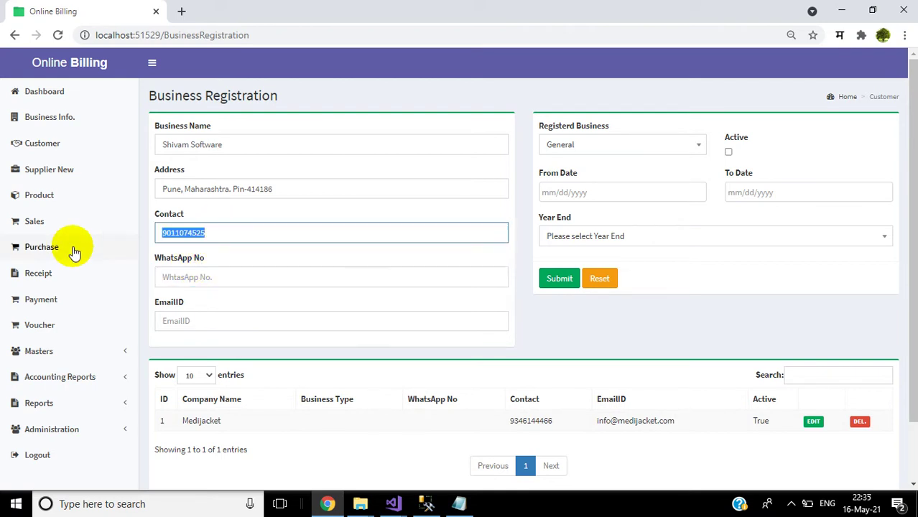
click(159, 286)
key(ctrl+v)
click(210, 323)
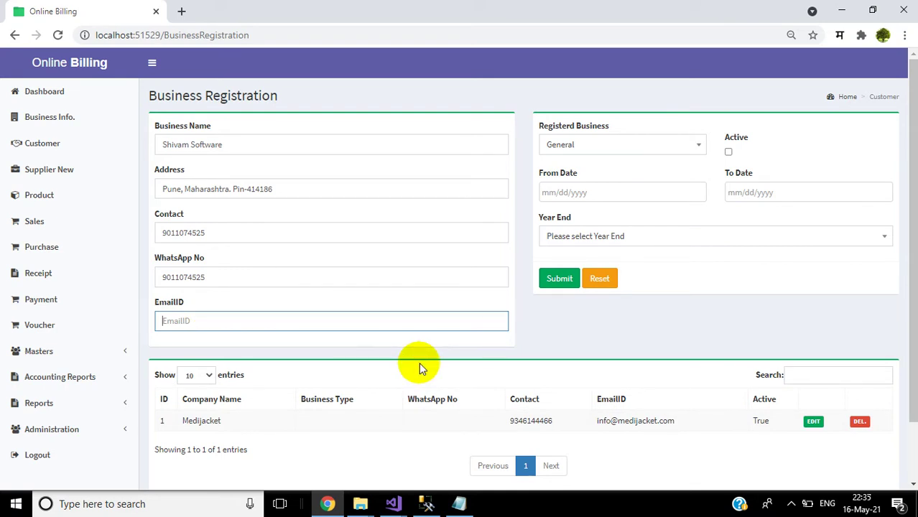
text(abc@gmail.com)
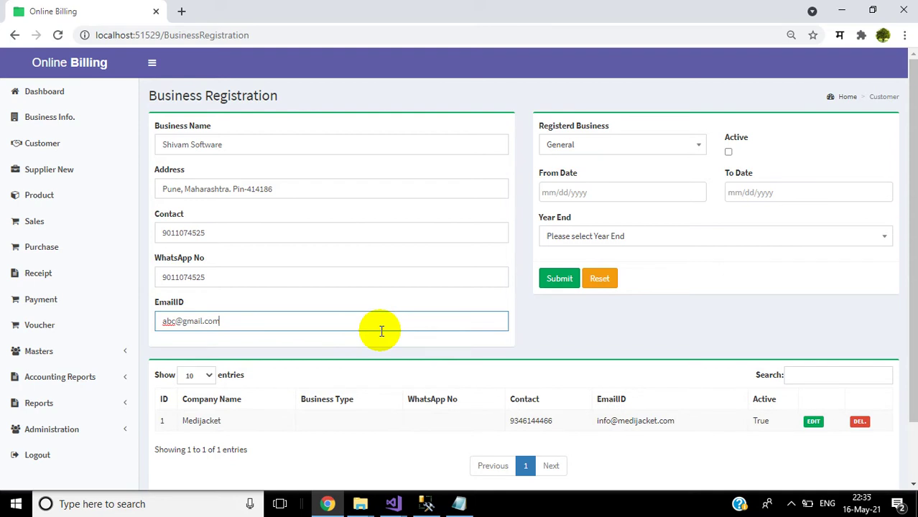
drag(236, 320, 113, 328)
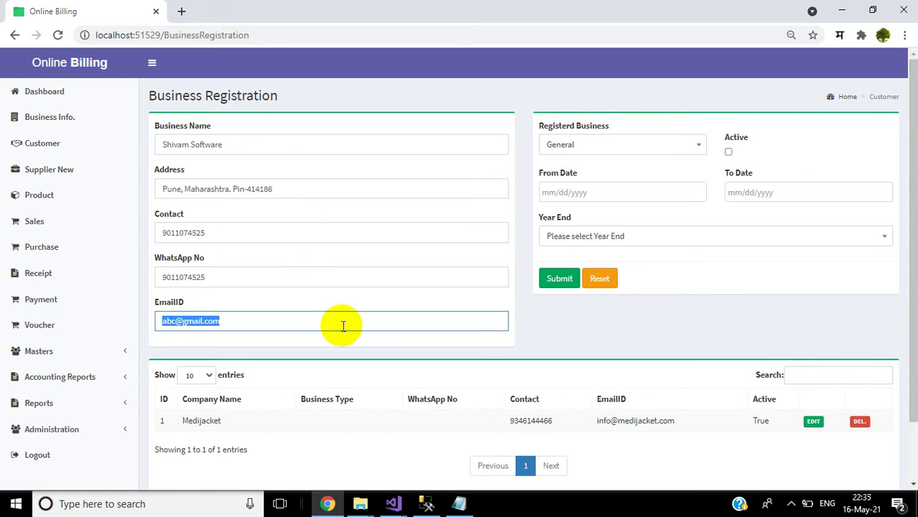
Step: Choose Software Services as business type, mark it Active, and set From Date 05/16/2021
click(658, 151)
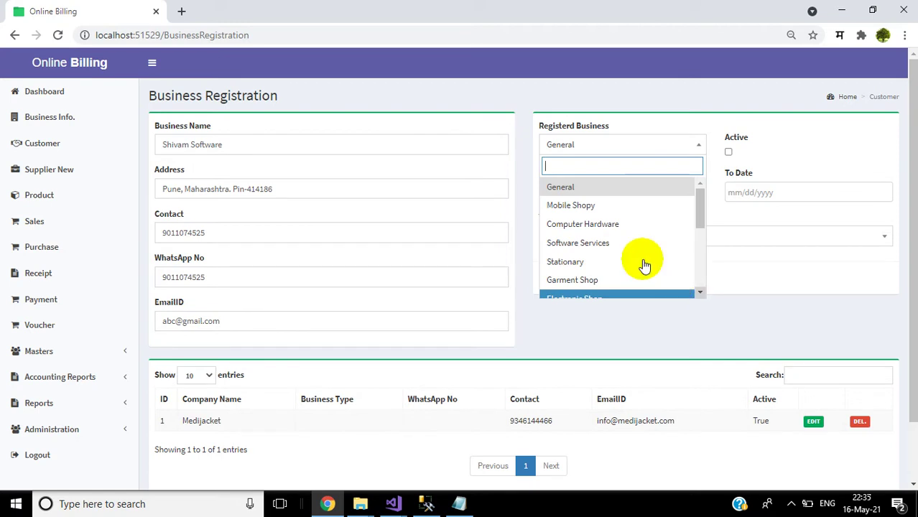
click(626, 244)
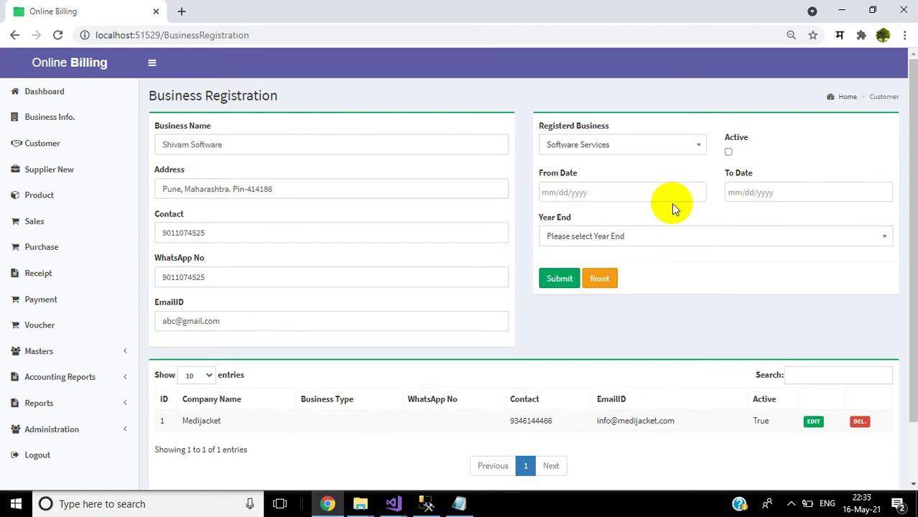
click(729, 153)
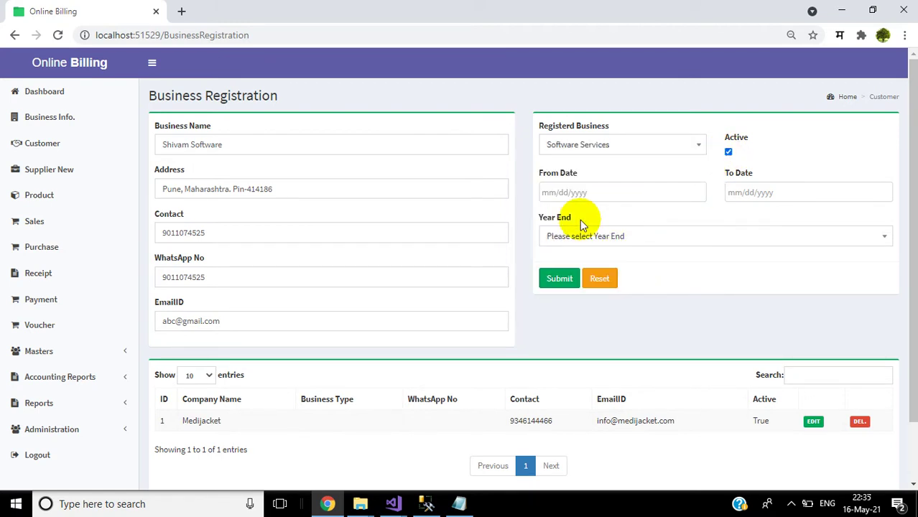
click(584, 193)
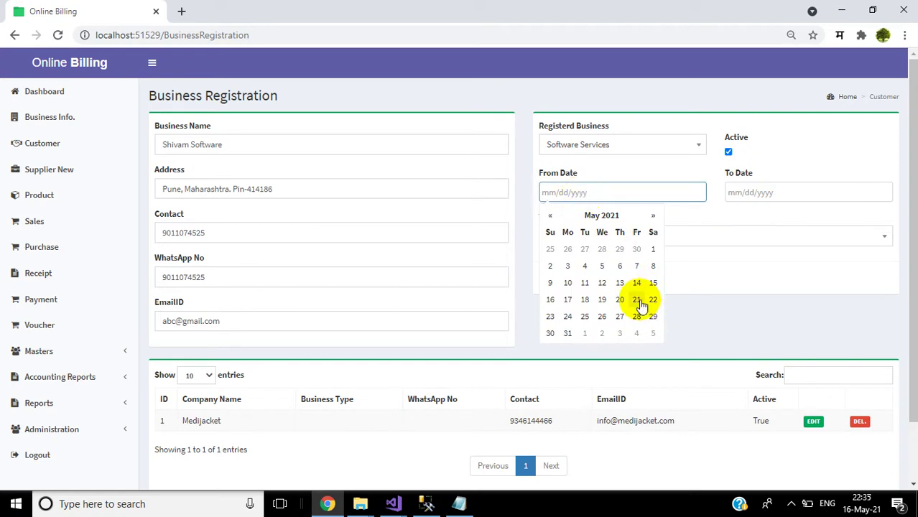
click(550, 302)
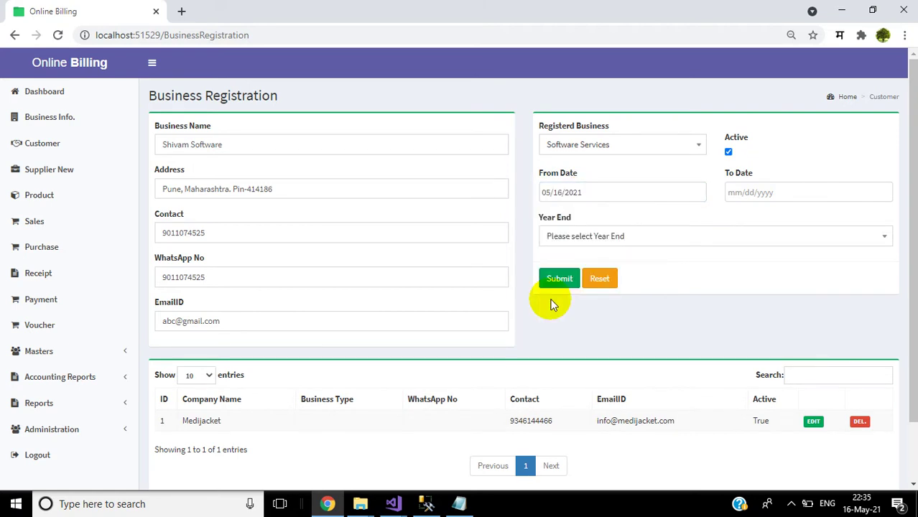
Step: Set To Date 05/16/2022 and Year End 2021-22, then submit the registration
click(795, 190)
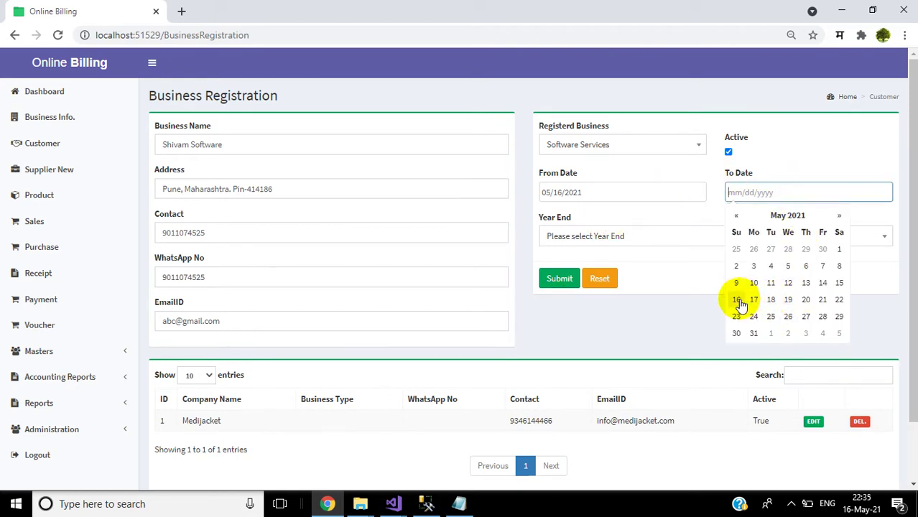
click(738, 302)
click(796, 189)
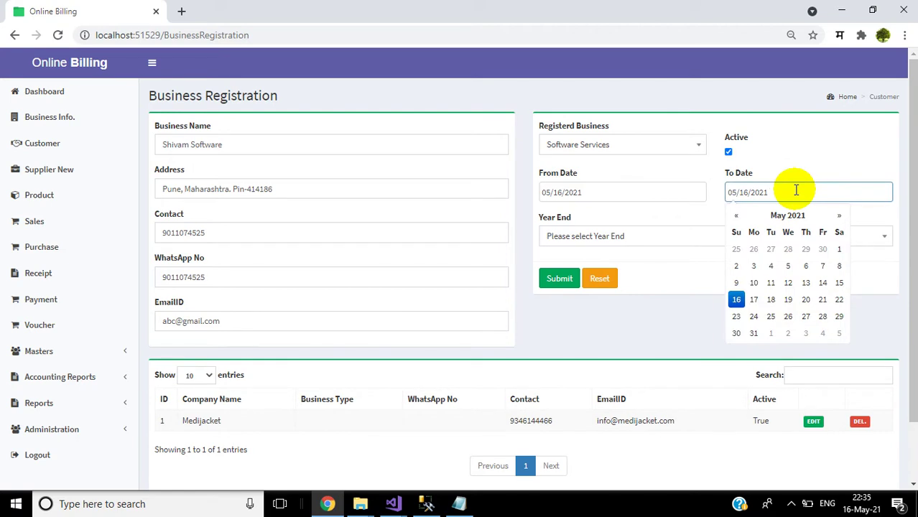
key(BackSpace)
text(2)
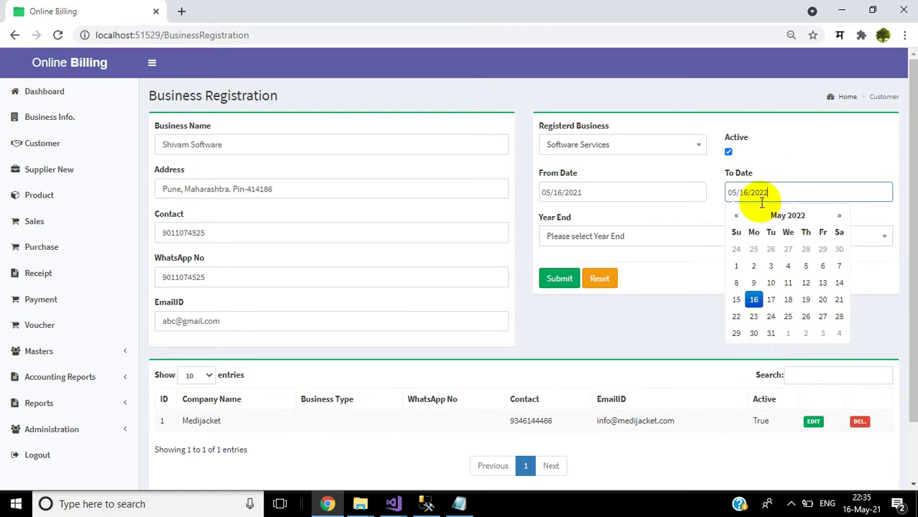
click(795, 147)
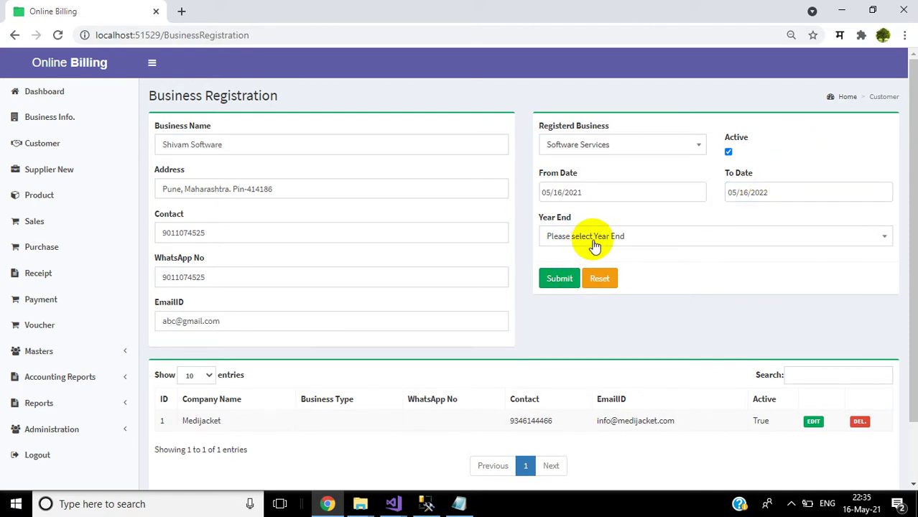
click(590, 249)
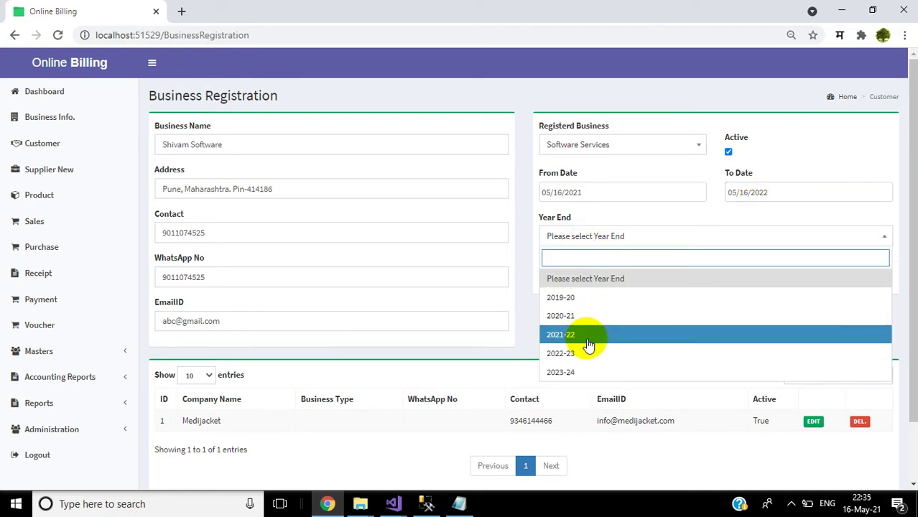
click(587, 337)
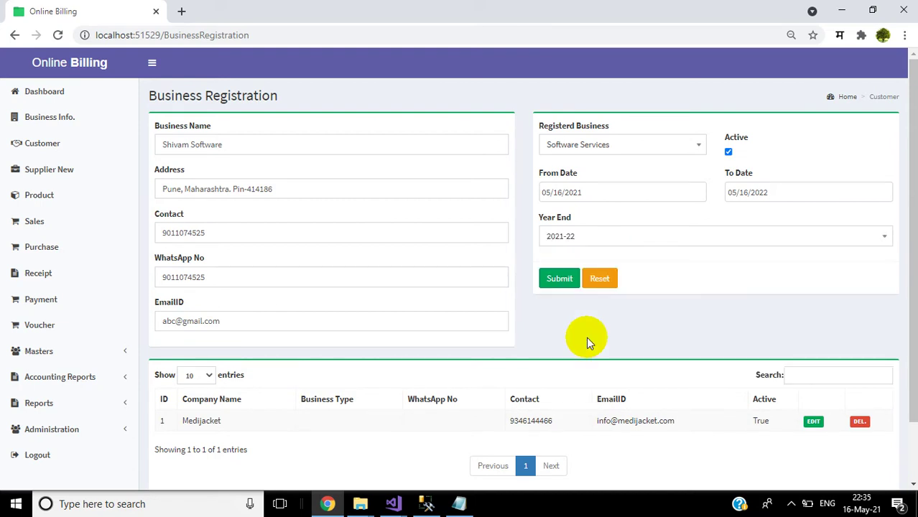
click(558, 280)
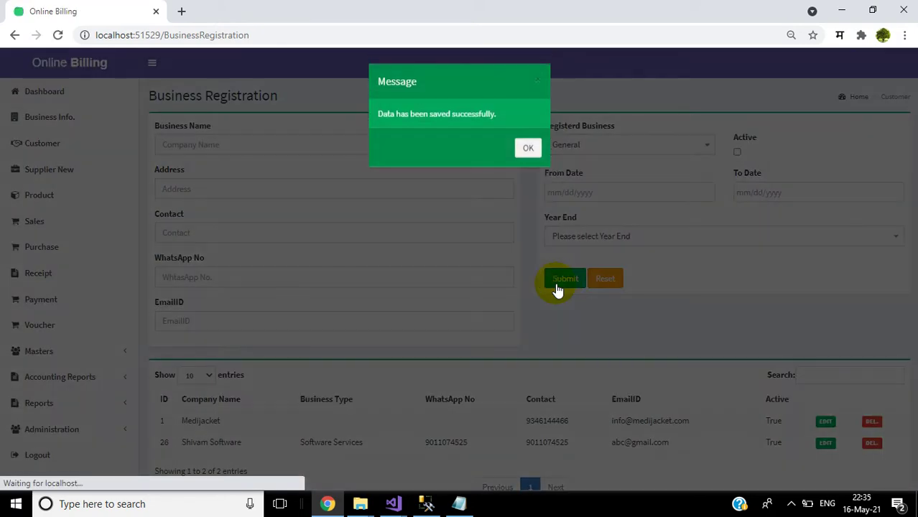
Step: Close the saved-successfully message and expand the Administration menu
click(530, 151)
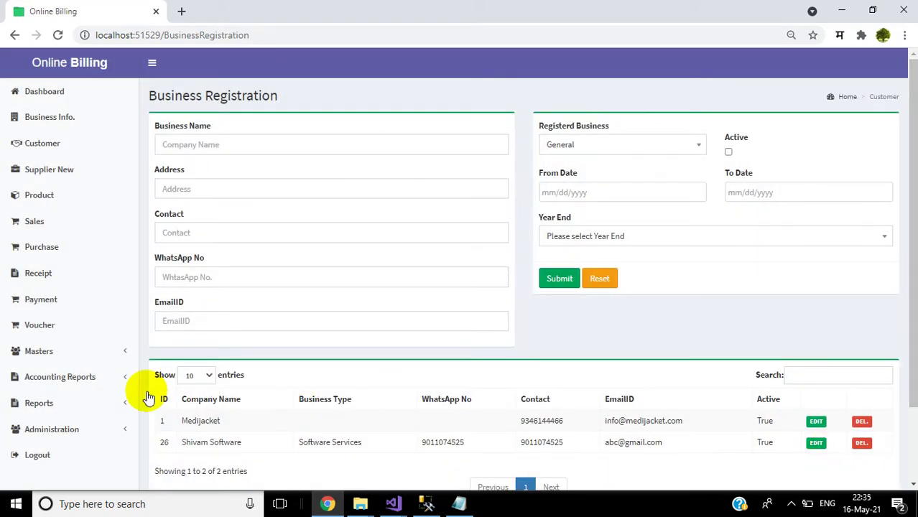
click(66, 433)
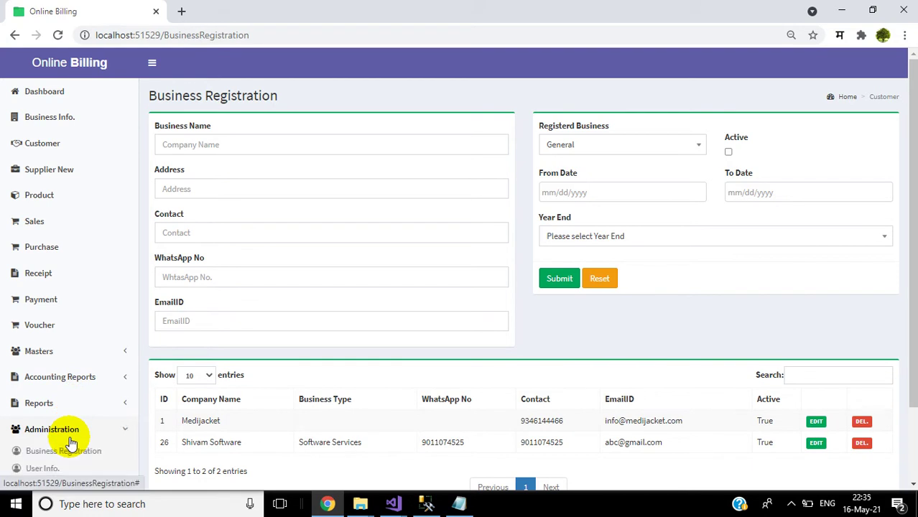
scroll(901, 298, down, 2)
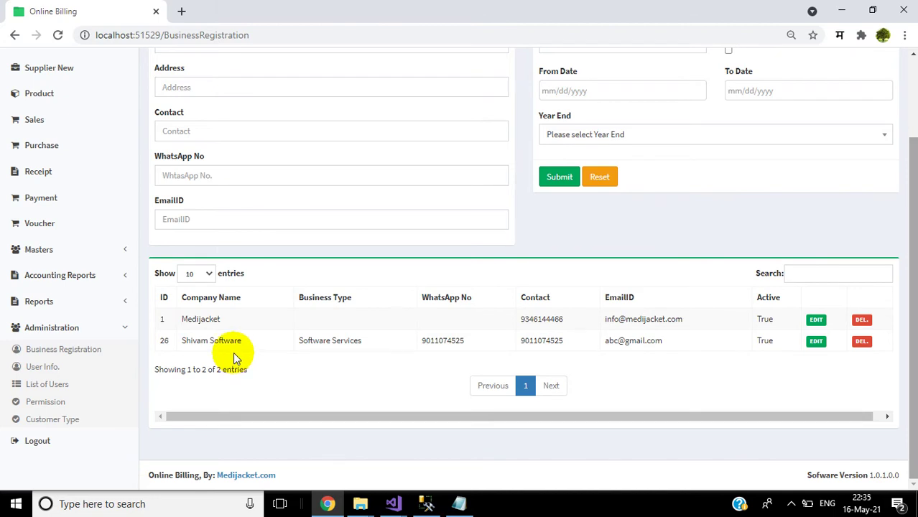
Step: In User Info., select Shivam Software and enter the user's first and last name
click(41, 367)
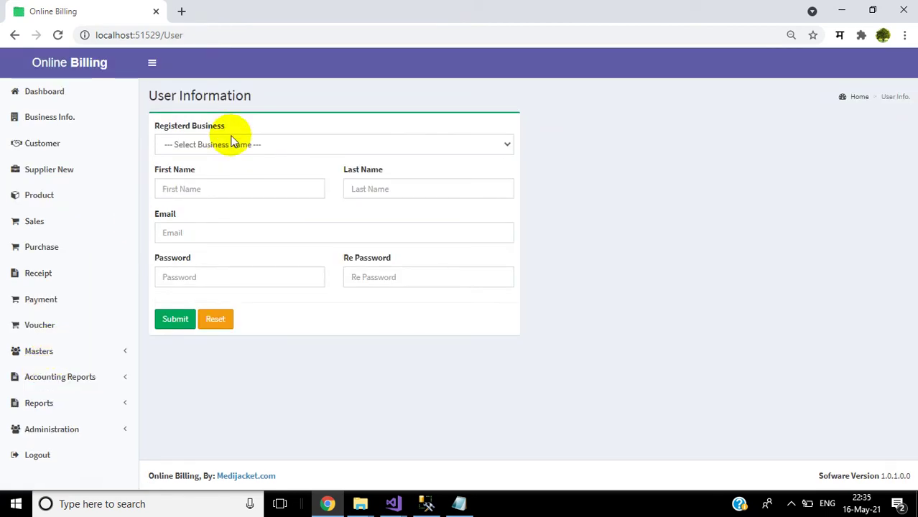
click(264, 147)
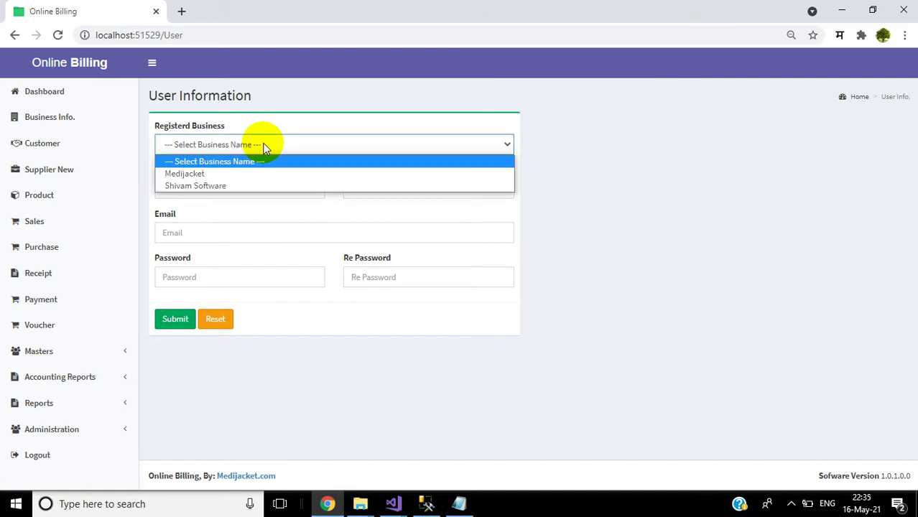
click(224, 186)
click(223, 189)
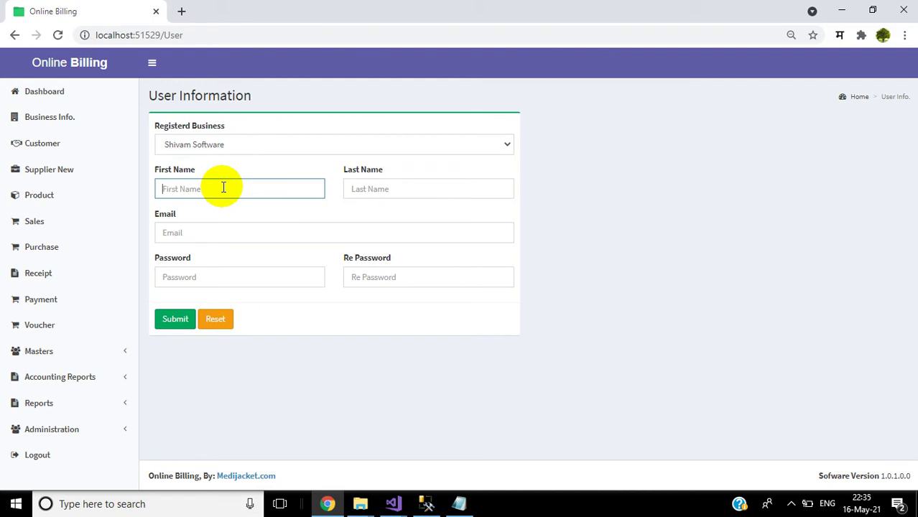
click(380, 195)
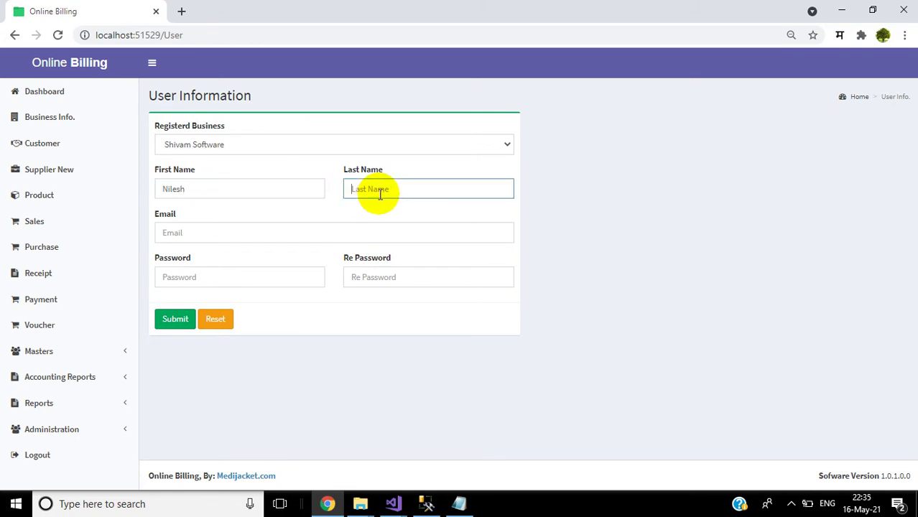
Step: Enter the user's e-mail and a matching password twice, then submit the user
click(242, 234)
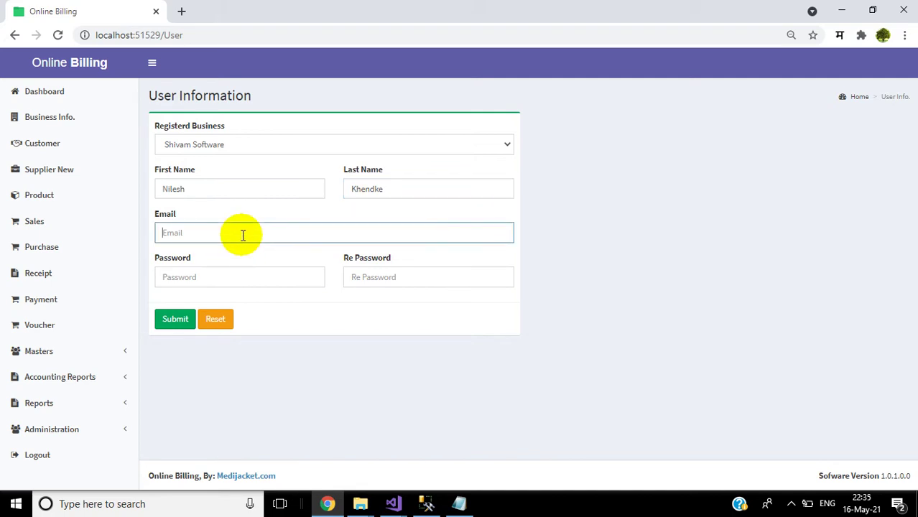
text(abc@gmail.com)
click(229, 277)
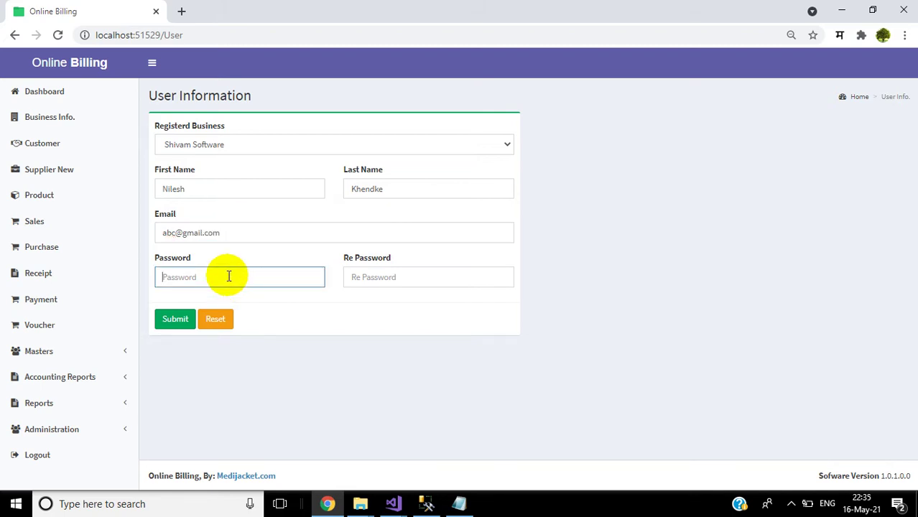
text(12345)
click(356, 280)
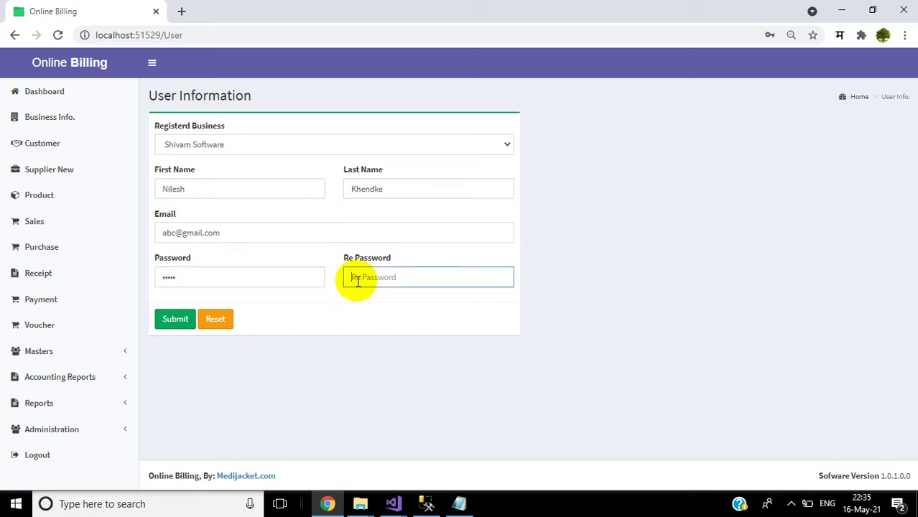
text(12345)
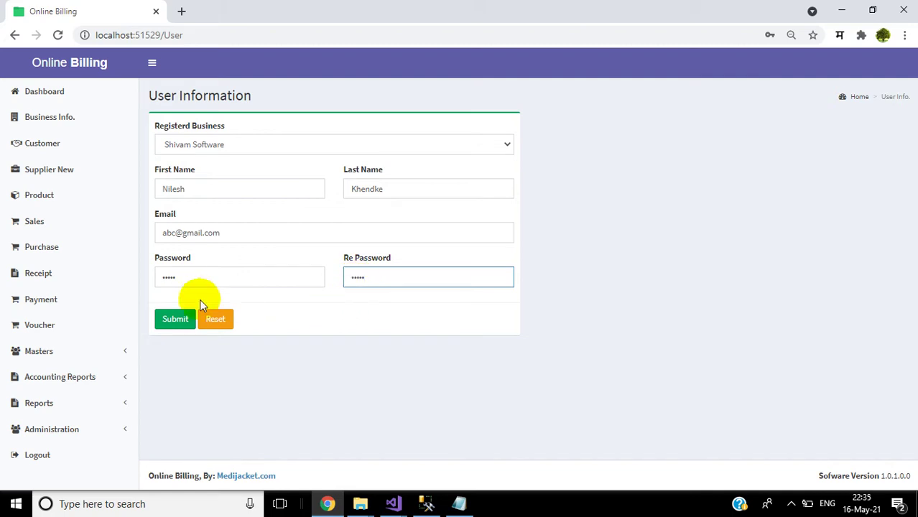
click(176, 325)
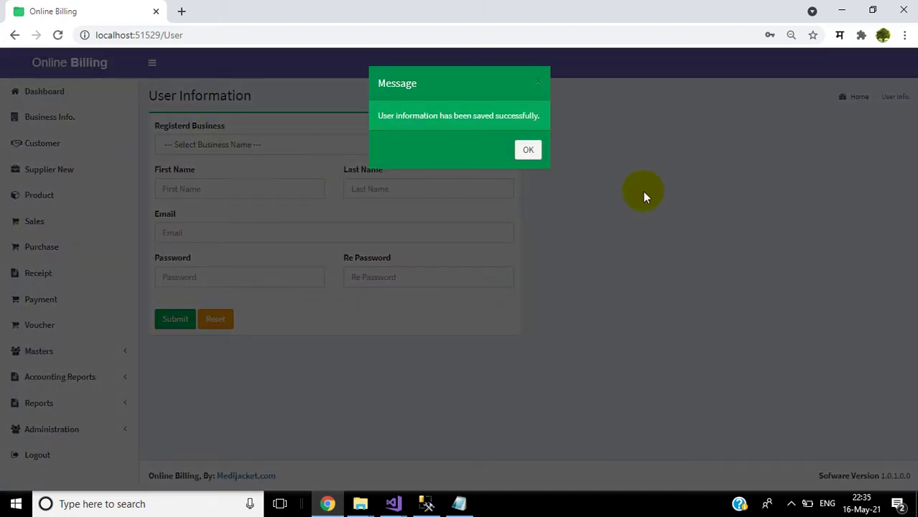
Step: Go to Administration > Permission, choose Shivam Software, and open its User Name list
click(529, 152)
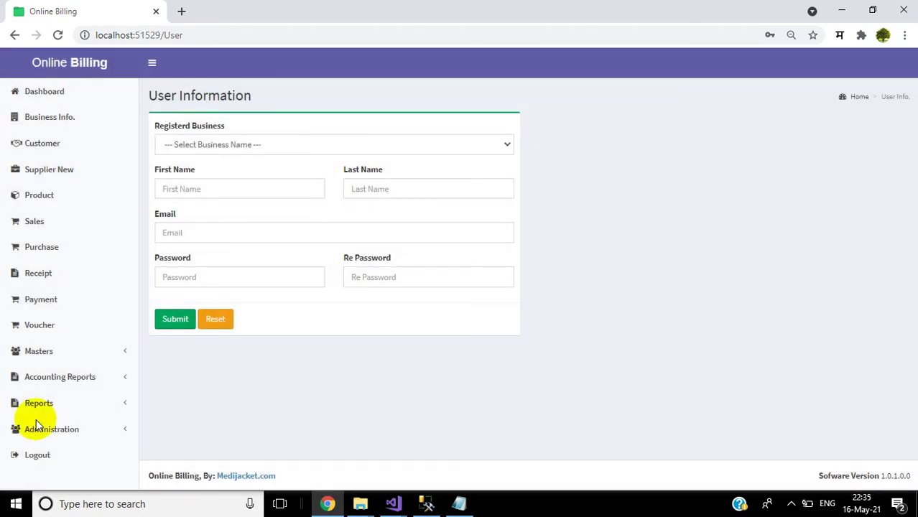
click(73, 433)
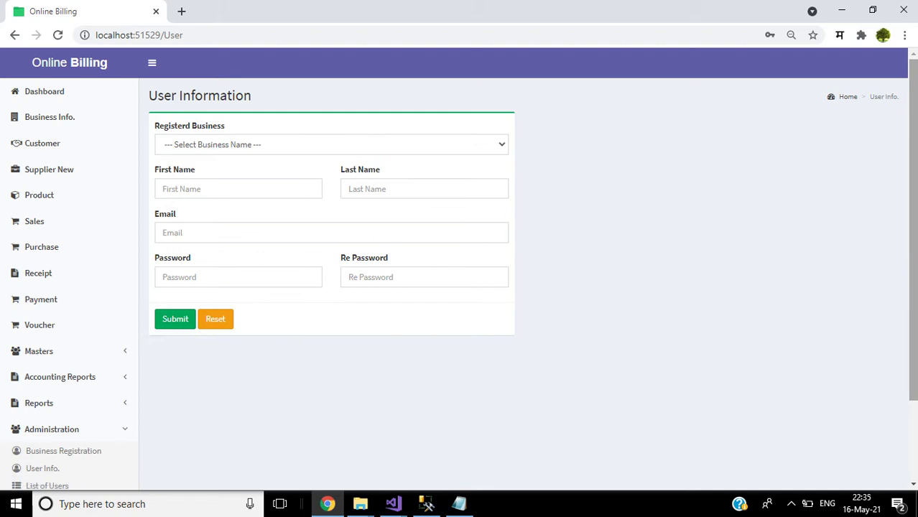
scroll(442, 295, down, 3)
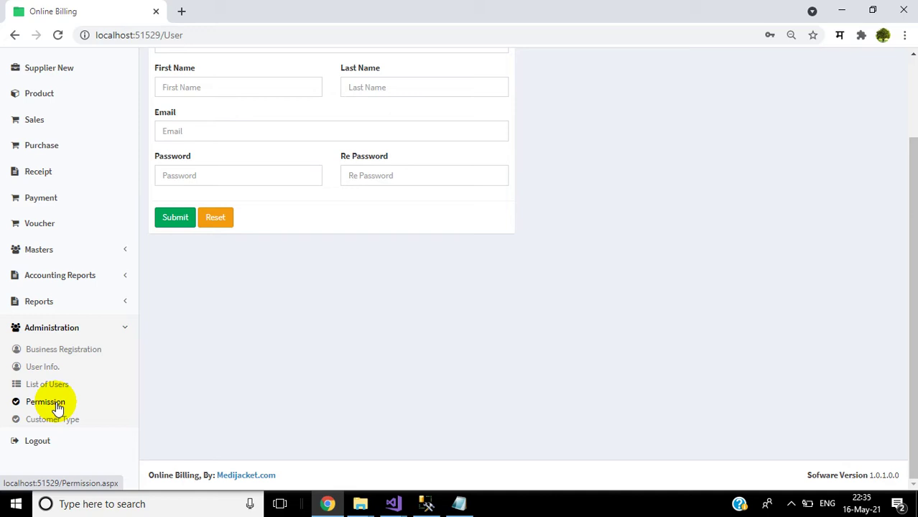
click(45, 403)
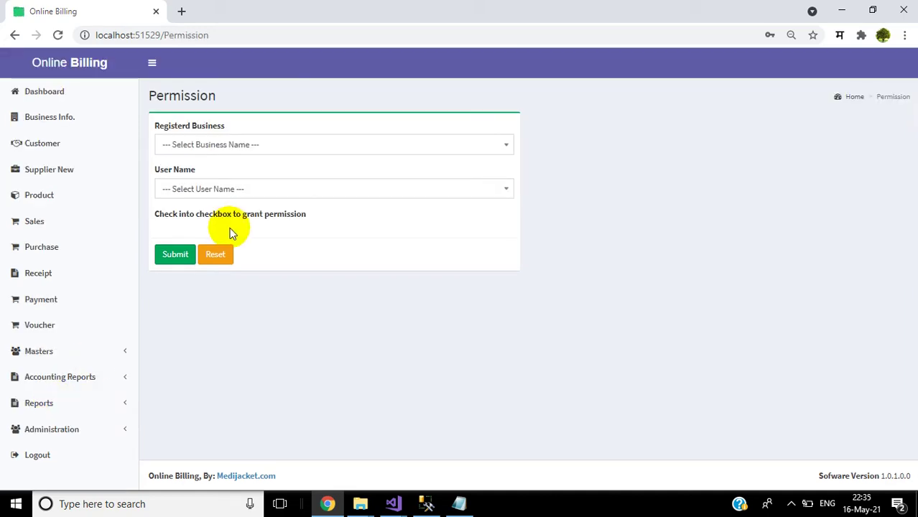
click(270, 149)
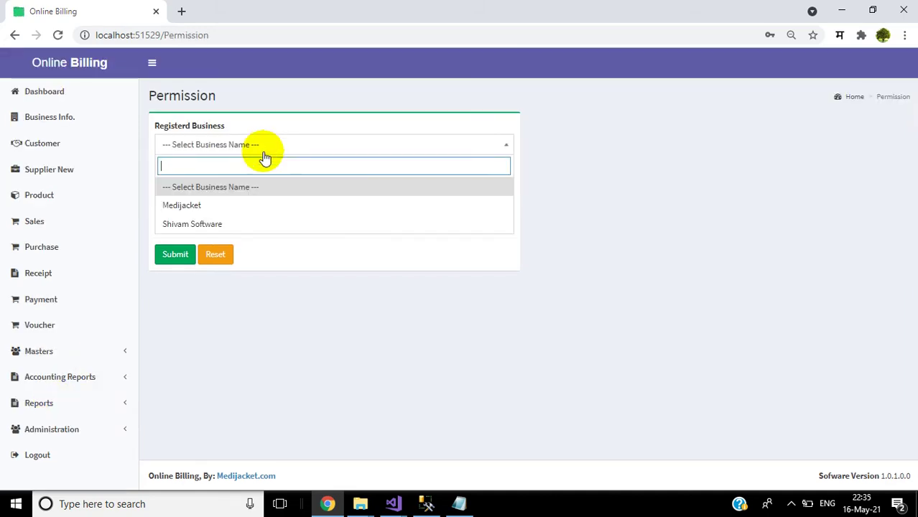
click(229, 224)
click(275, 189)
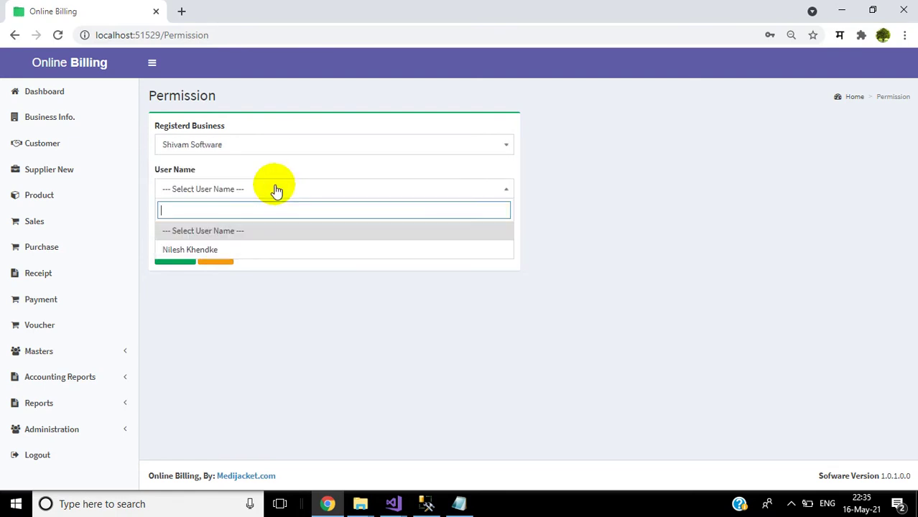
Step: Select the user and allow BusinessInfo, Vendor, Product, Sales, SalesList, ProductList, reports, User and Category forms
click(230, 252)
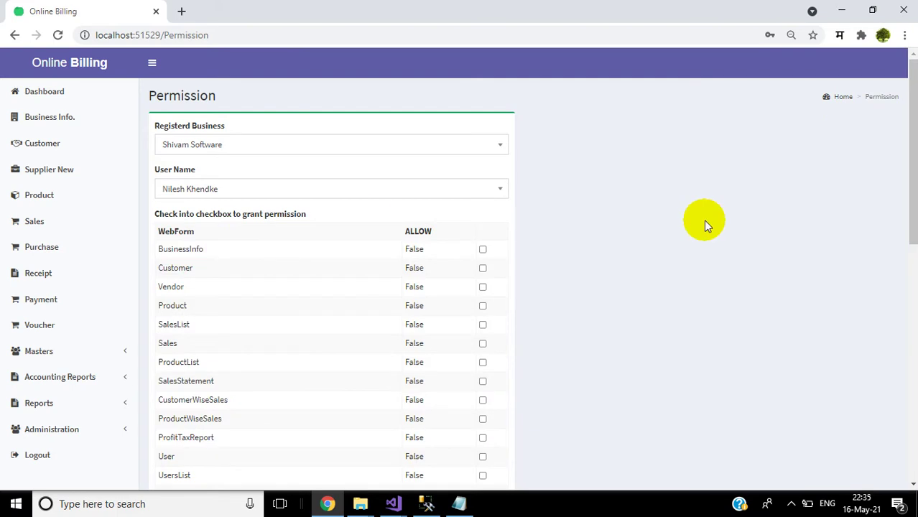
scroll(905, 145, down, 2)
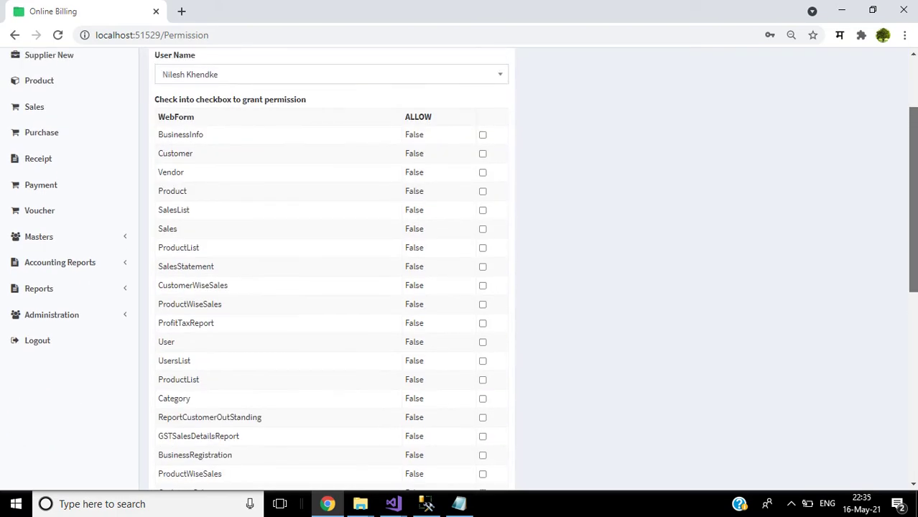
click(482, 138)
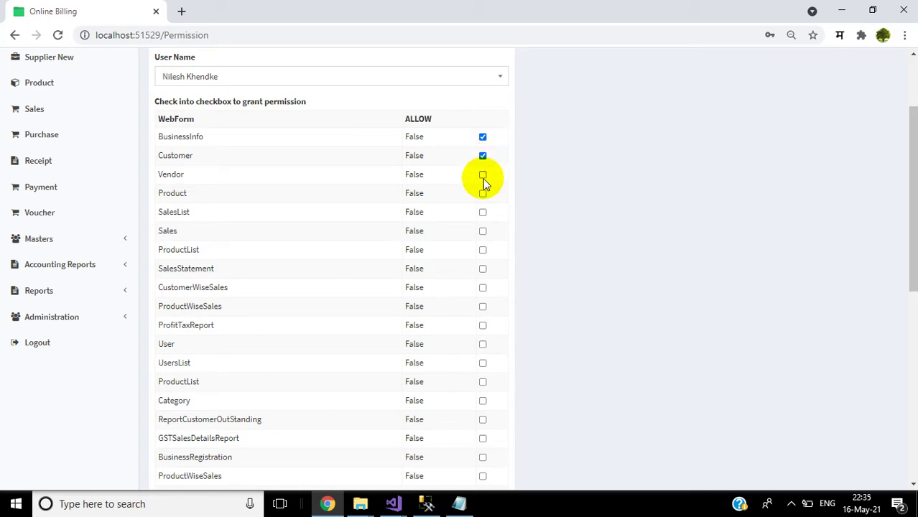
click(482, 176)
click(483, 194)
click(483, 213)
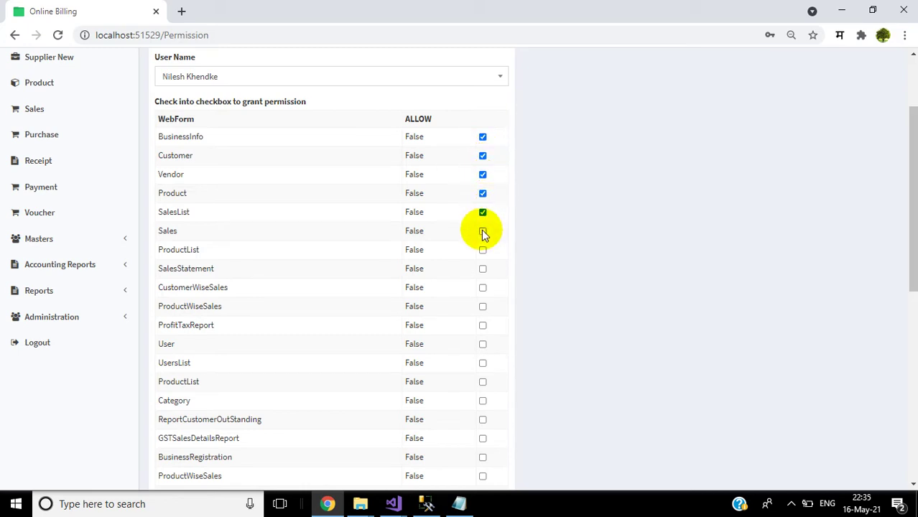
click(482, 232)
click(483, 250)
click(483, 270)
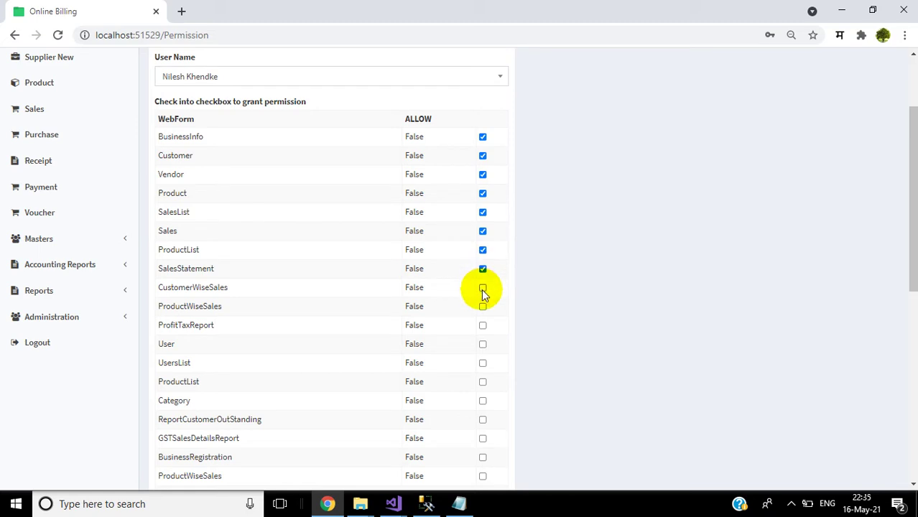
click(482, 289)
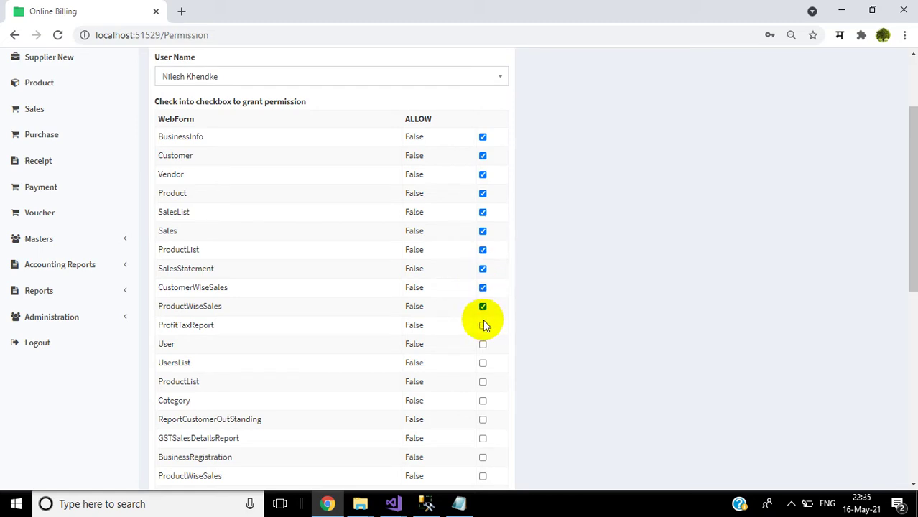
click(483, 327)
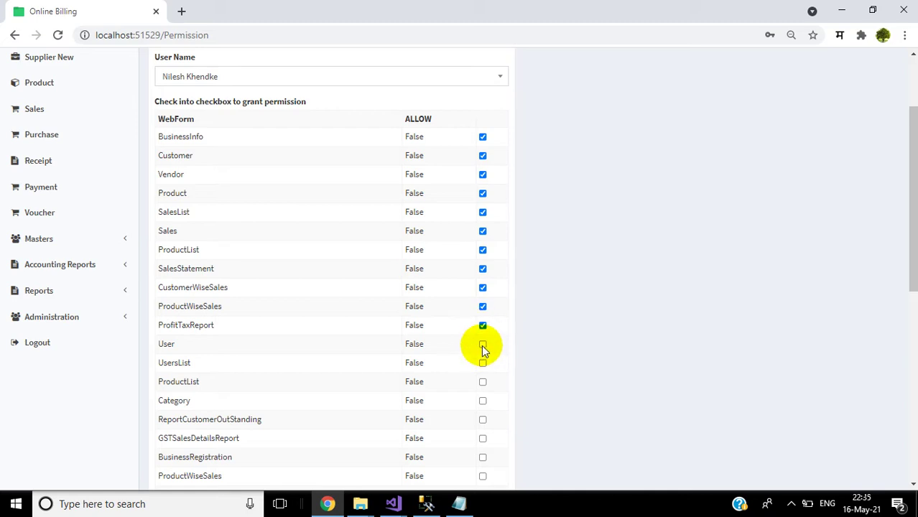
click(483, 346)
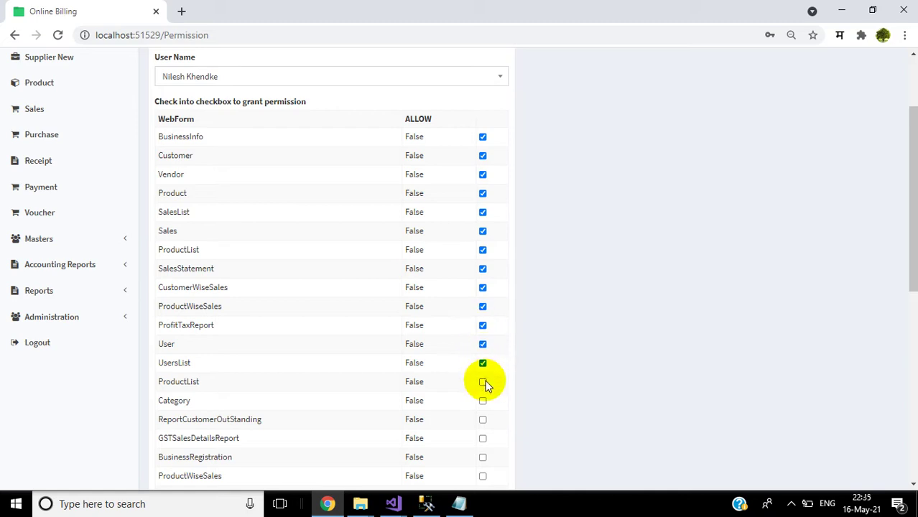
click(484, 382)
click(484, 400)
Step: Allow BusinessRegistration, AcSubAccounts, Payment, Voucher, Supplier, Receipt, ExpenseIncomeHead and PurchaseReportHead, leaving VoucherCollection unticked
scroll(599, 129, down, 4)
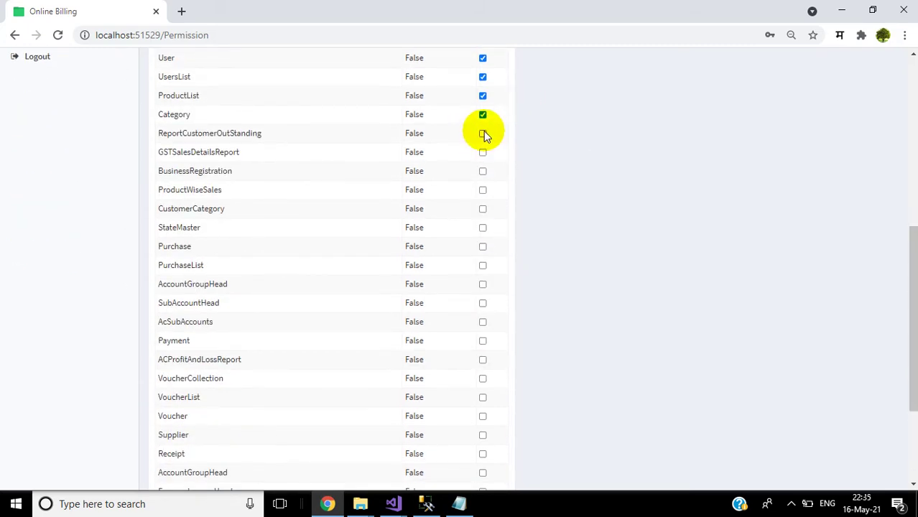
click(483, 171)
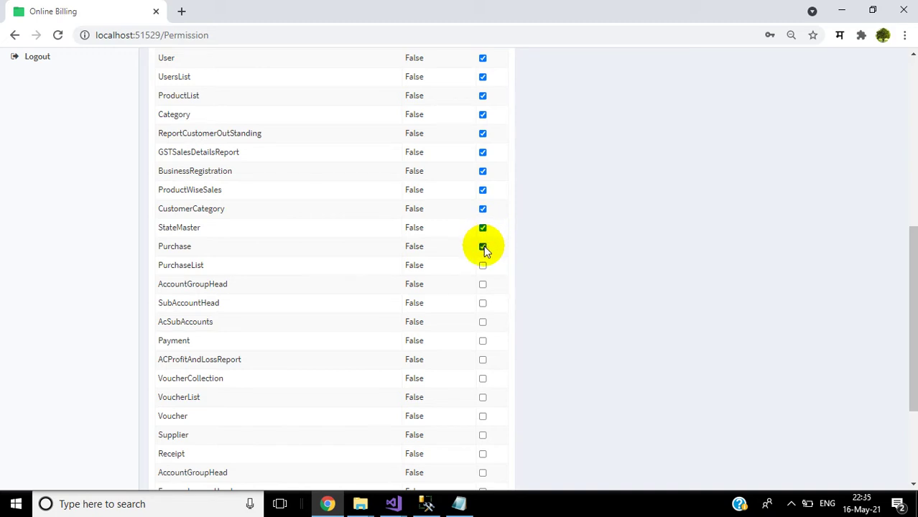
click(483, 323)
click(483, 342)
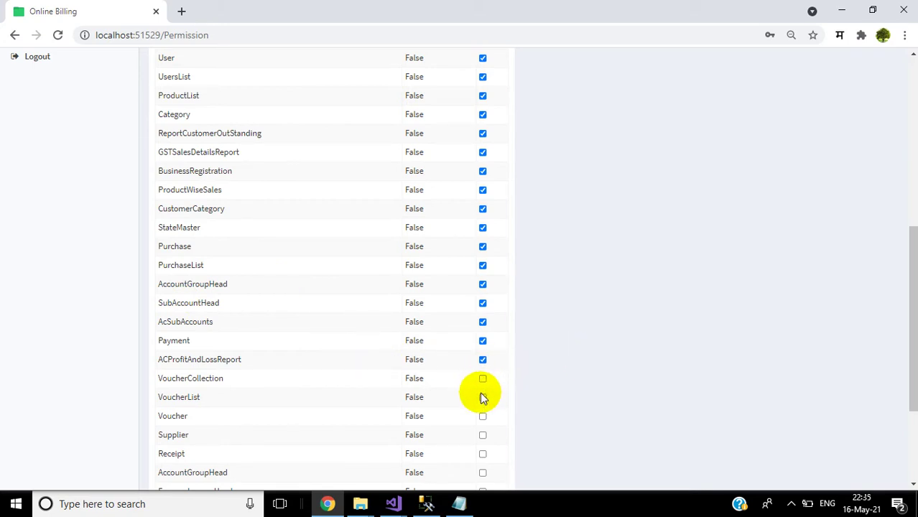
click(483, 381)
click(482, 380)
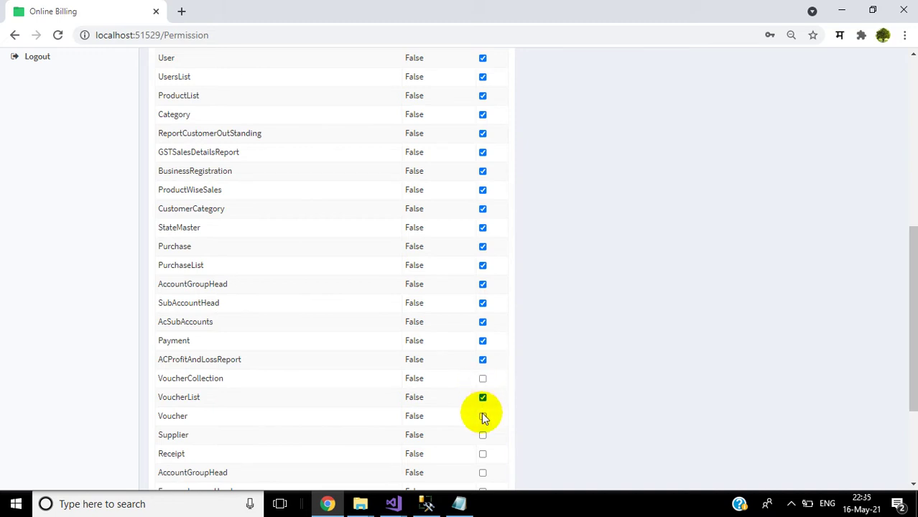
click(483, 416)
click(483, 435)
click(483, 454)
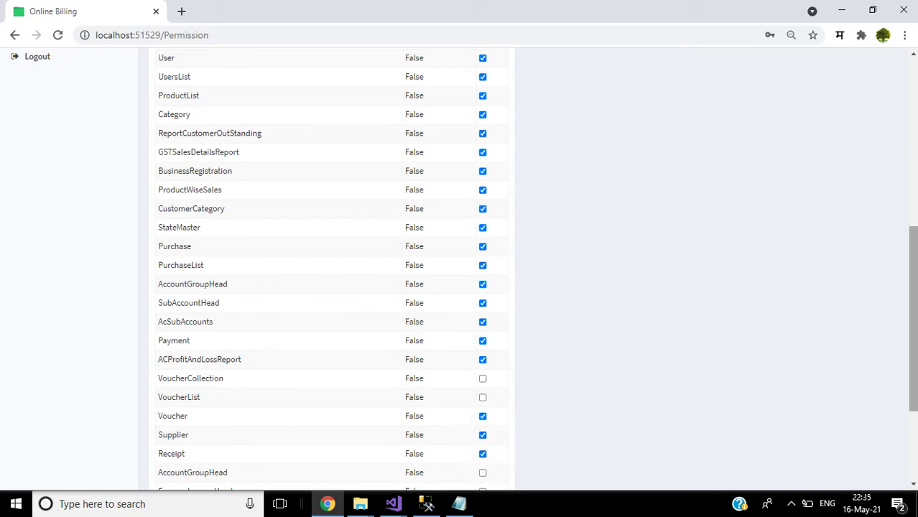
scroll(460, 323, down, 3)
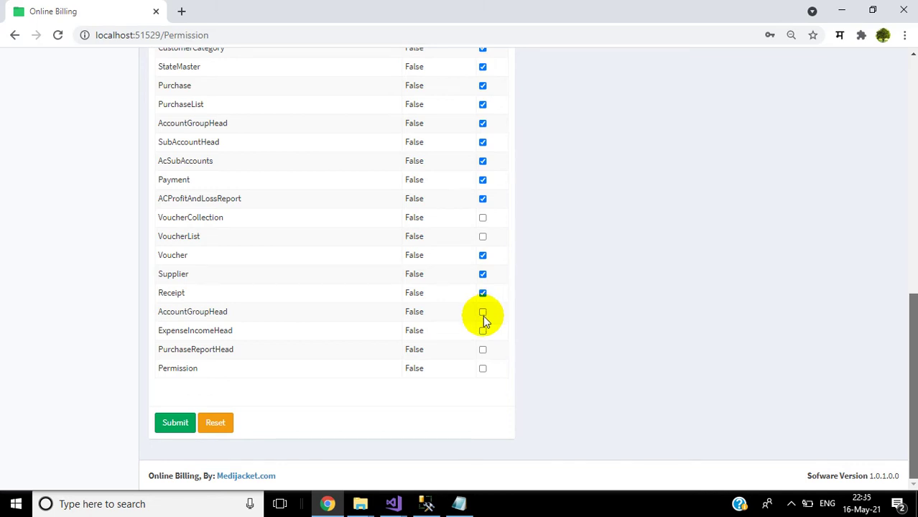
click(483, 331)
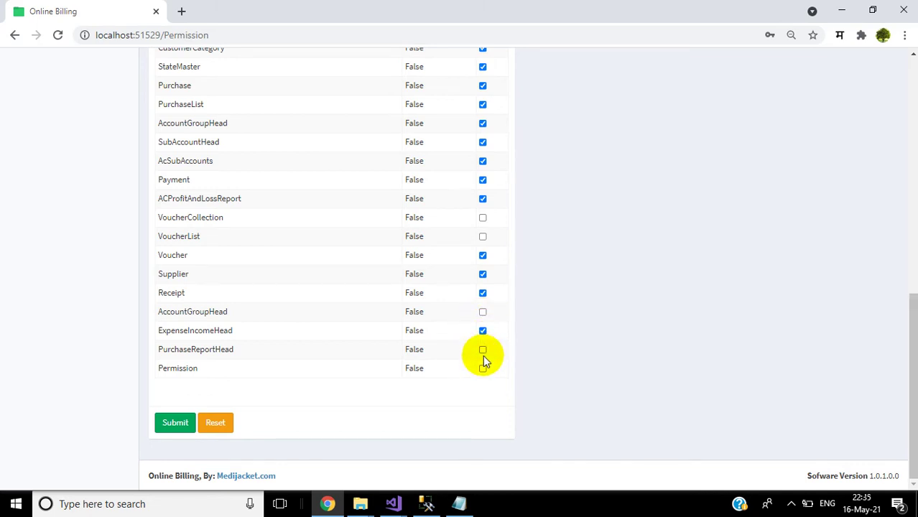
click(483, 349)
Step: Allow the Permission form, untick BusinessRegistration, and submit the permissions
click(483, 368)
drag(913, 340, 913, 220)
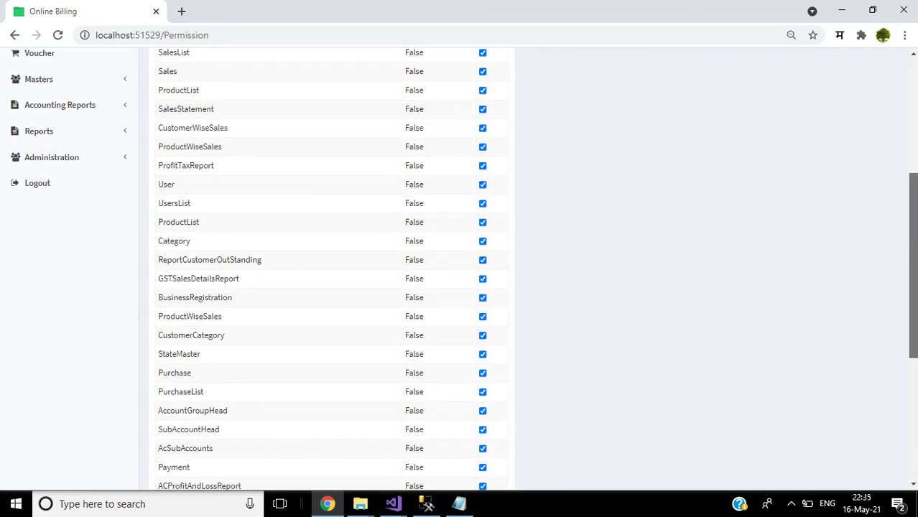
drag(913, 221, 914, 221)
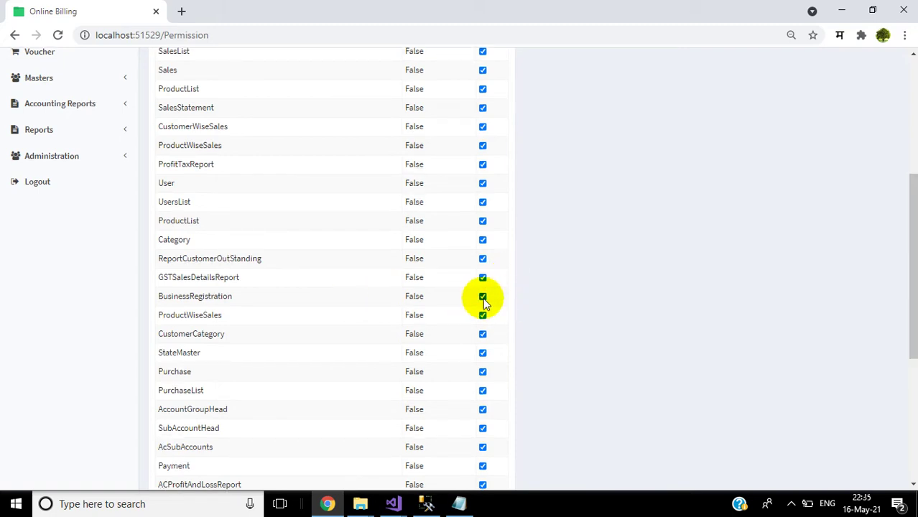
click(482, 296)
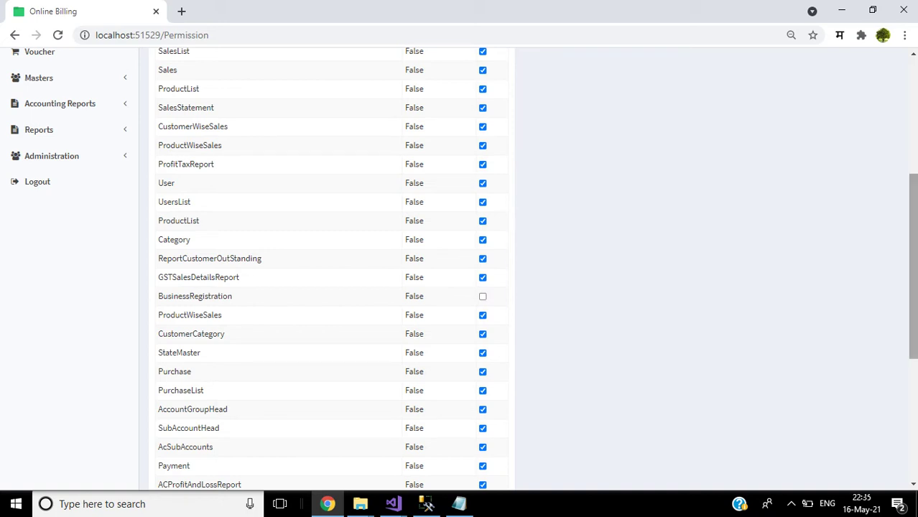
drag(913, 243, 913, 361)
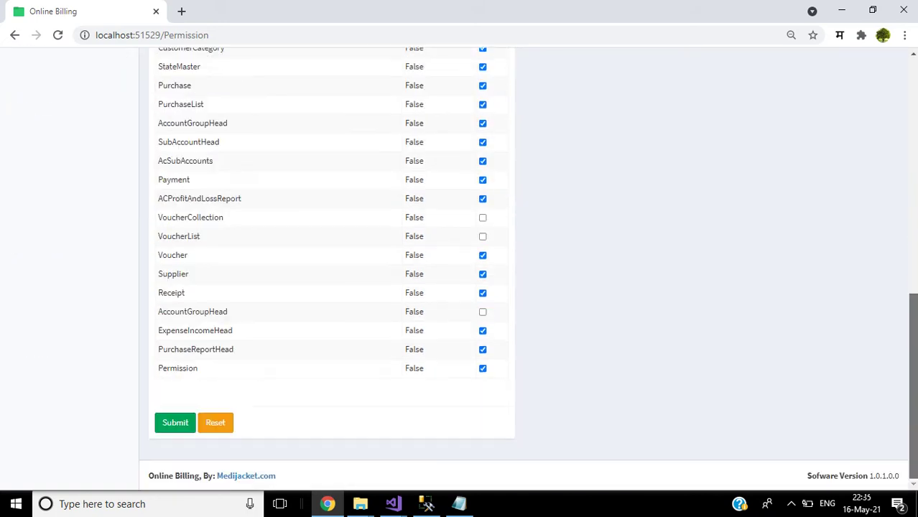
click(175, 424)
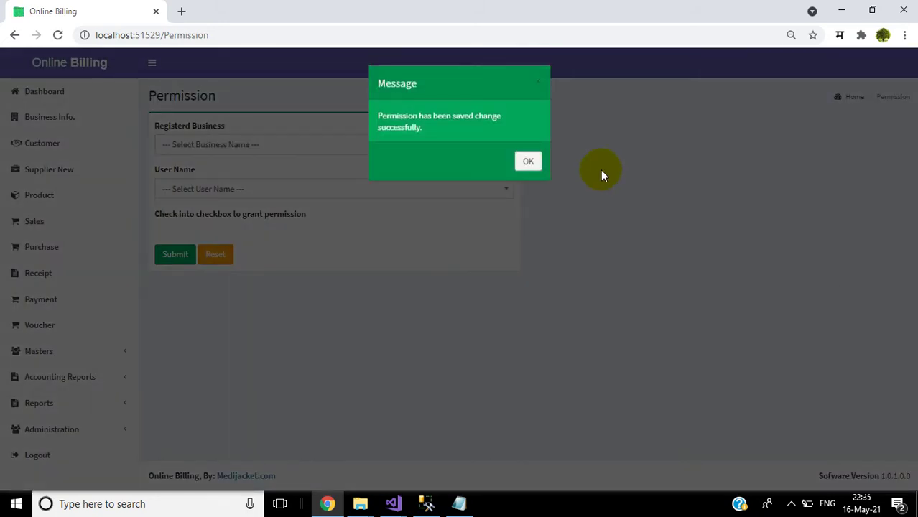
Step: Close the confirmation, return to the Dashboard, and log out
click(528, 163)
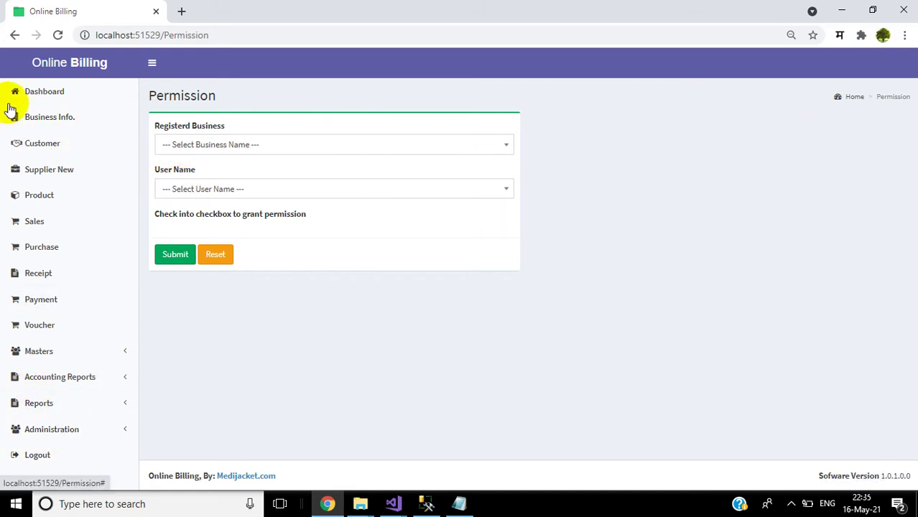
click(32, 96)
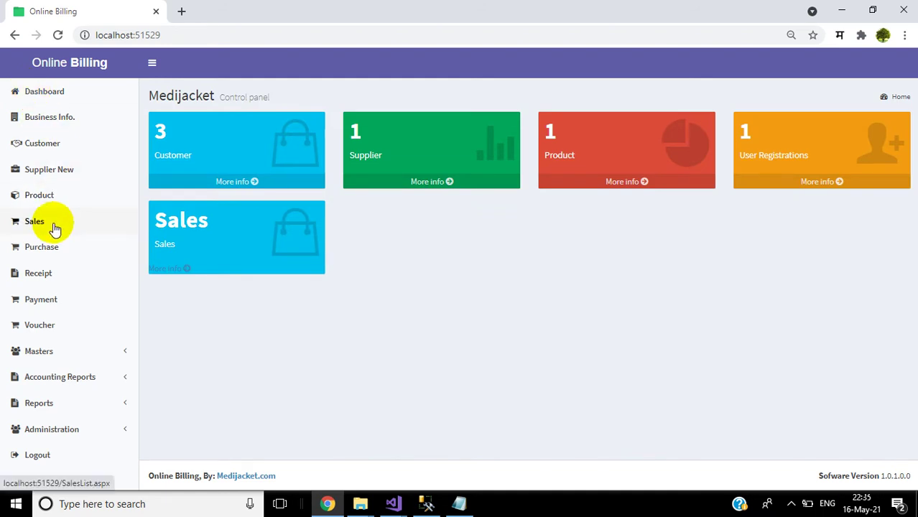
click(36, 456)
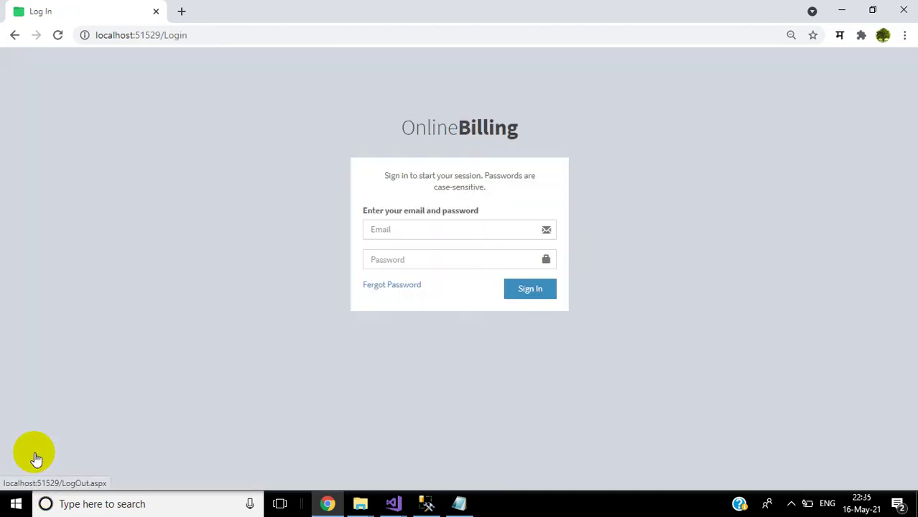
Step: Sign in with the new user's email and password, then close Chrome's password warning
click(388, 230)
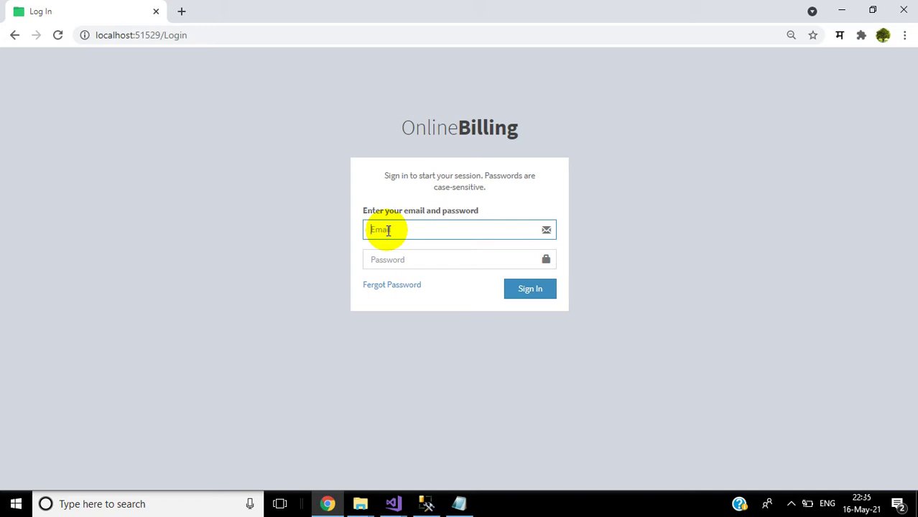
text(abc@gmail.com)
click(398, 262)
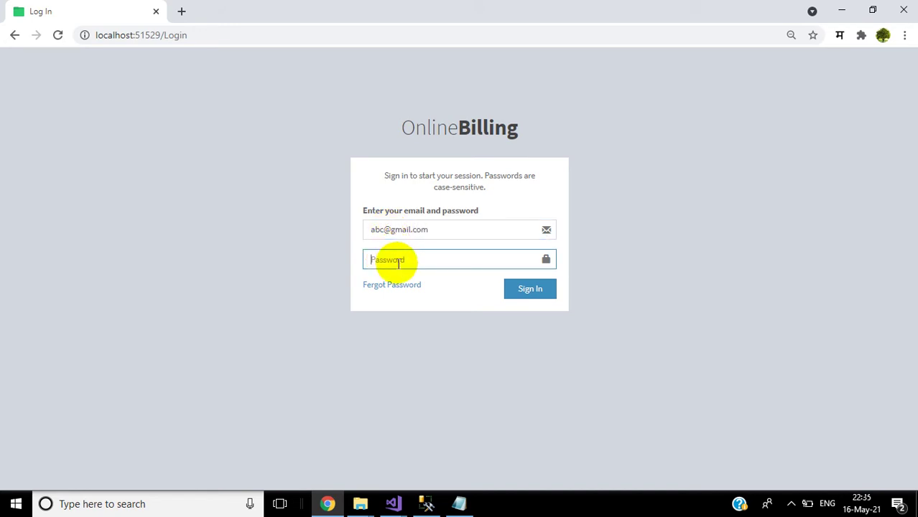
text(12345)
click(515, 294)
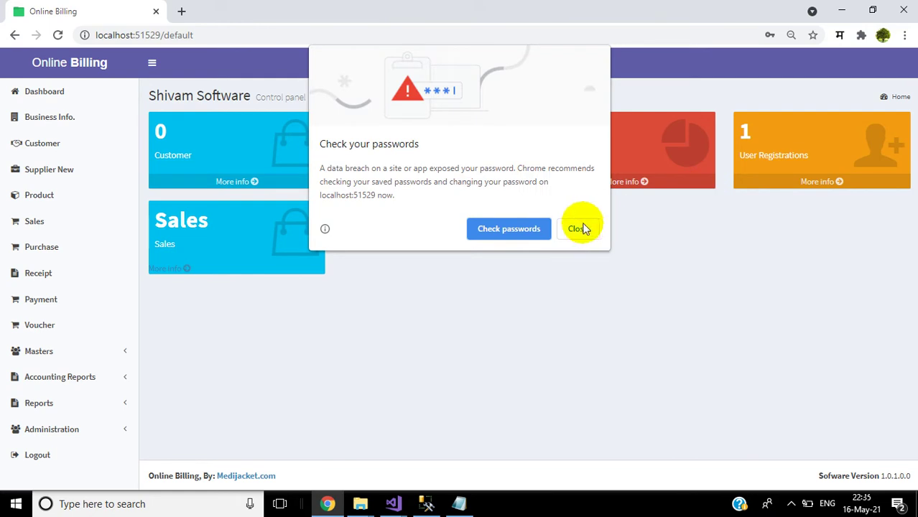
click(578, 228)
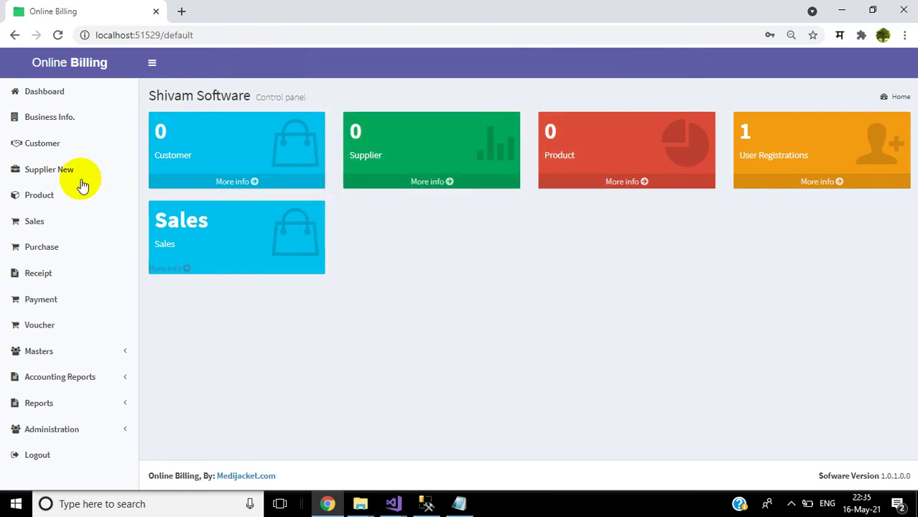
Step: On the Business Information form, choose 100082cust.jpg from Pictures as the logo file
click(64, 124)
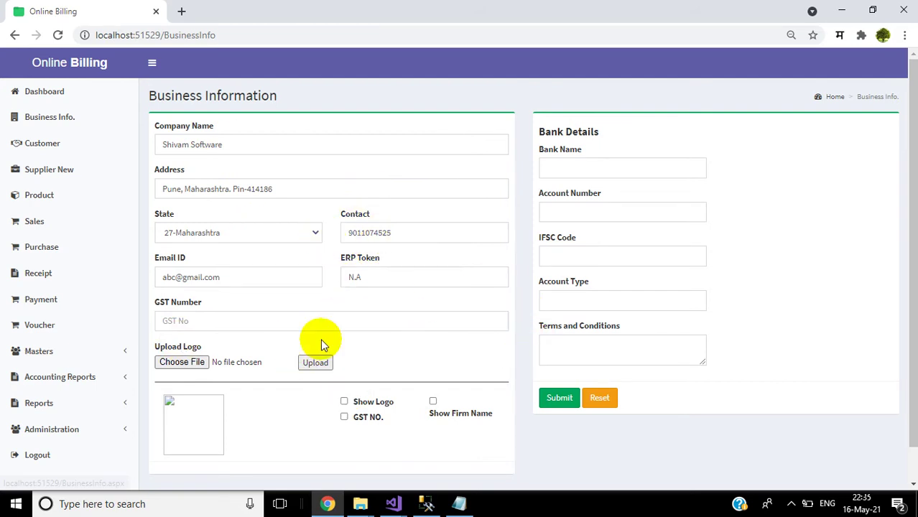
click(182, 364)
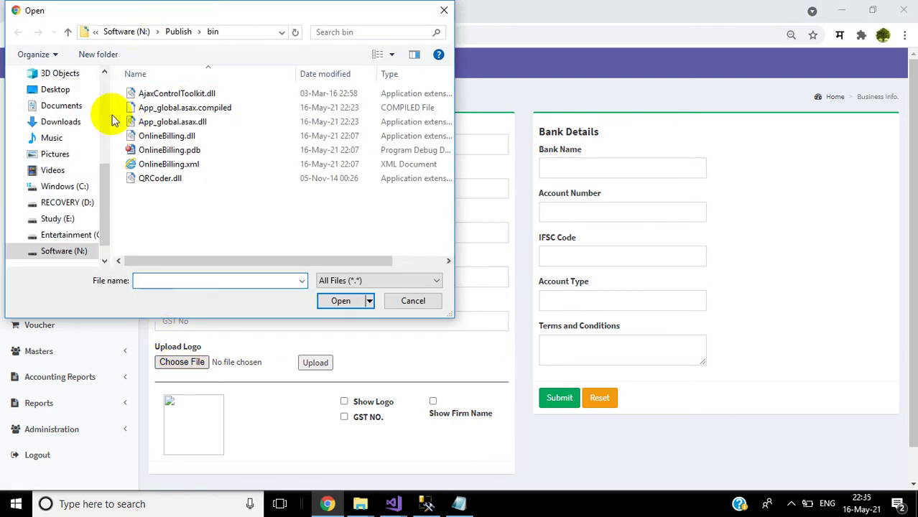
click(56, 90)
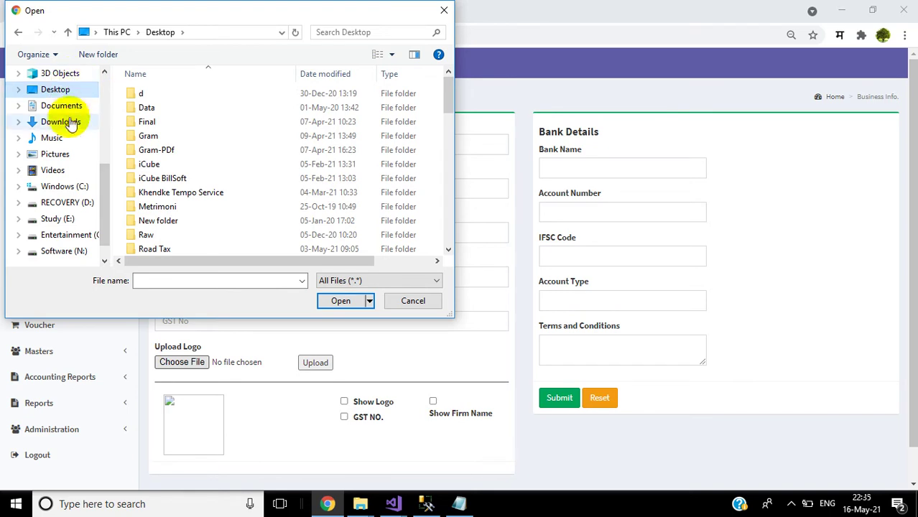
click(56, 154)
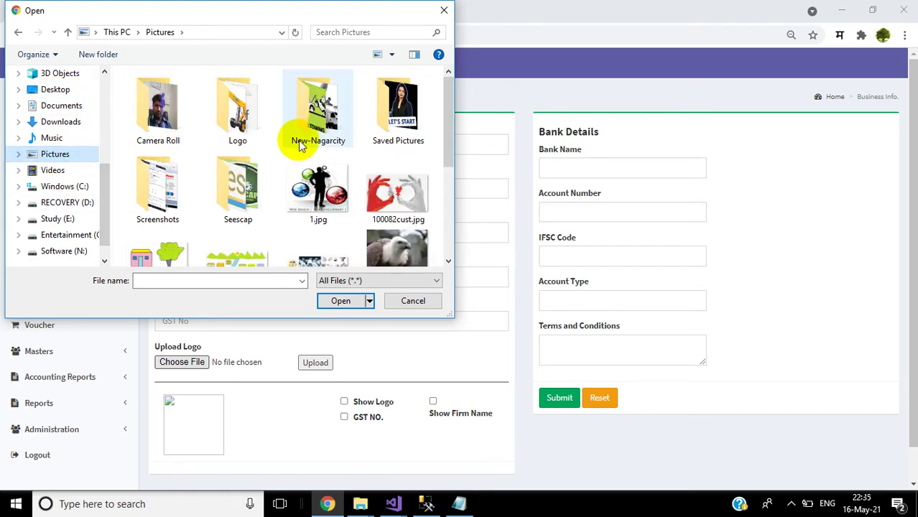
click(397, 210)
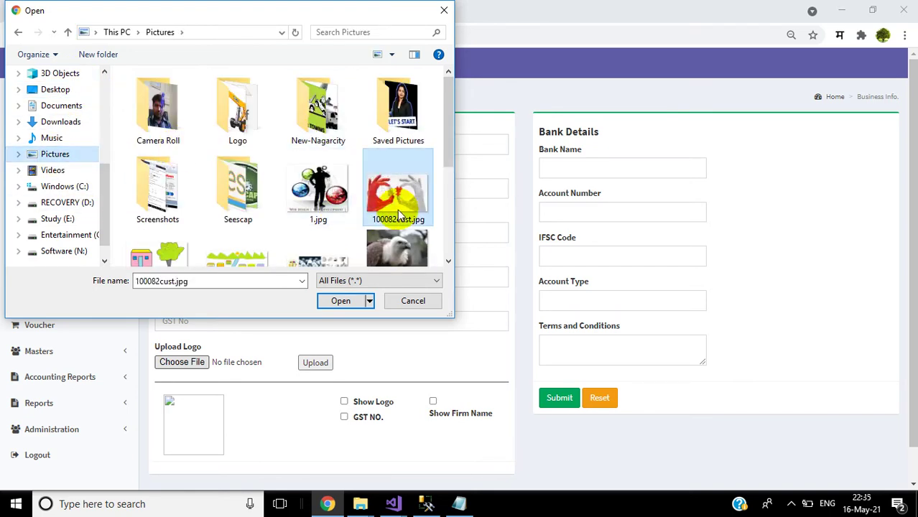
click(448, 263)
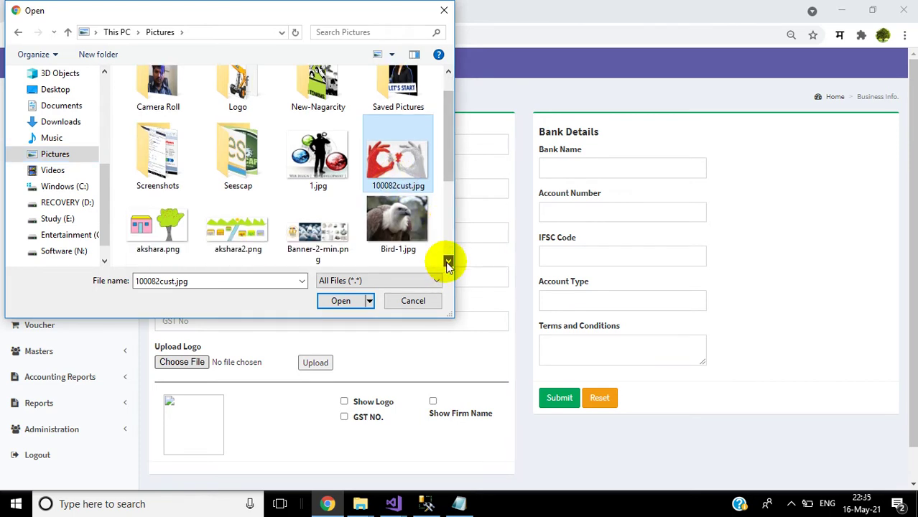
click(448, 72)
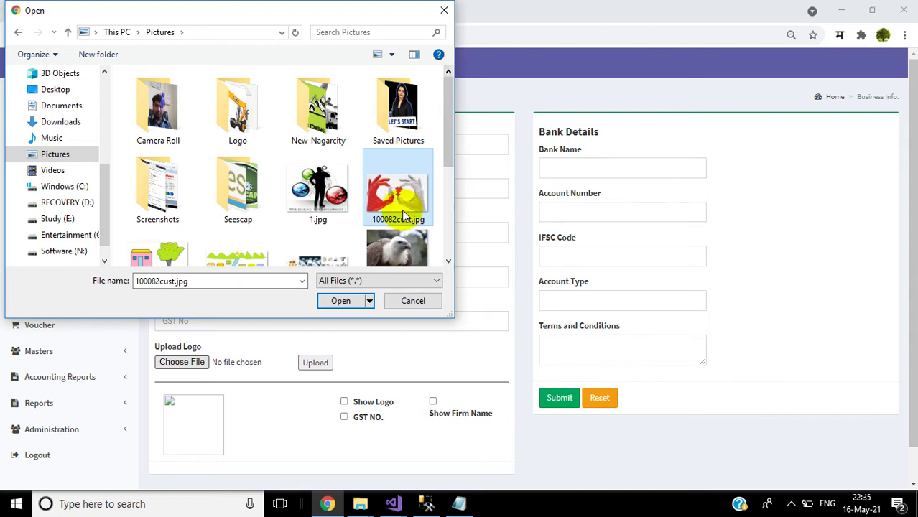
click(334, 301)
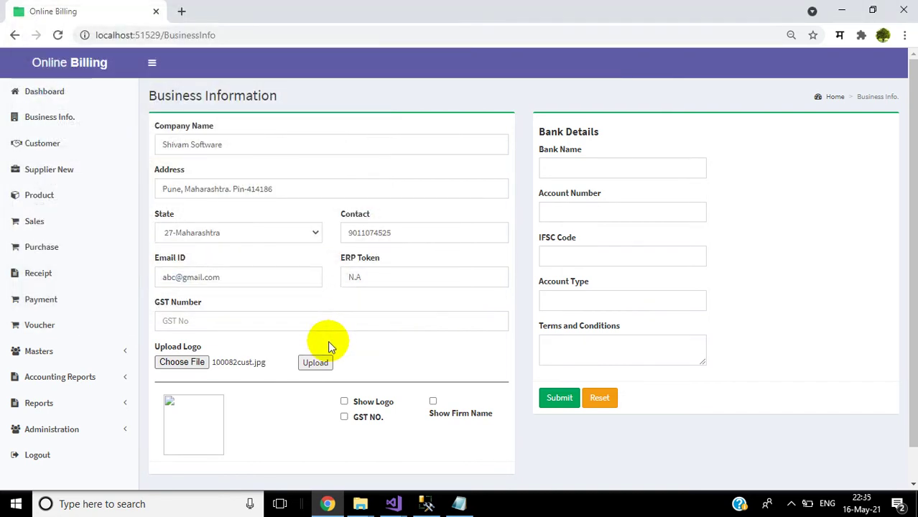
Step: Enter '-' as the GST Number, upload the logo and turn on Show Logo
click(315, 363)
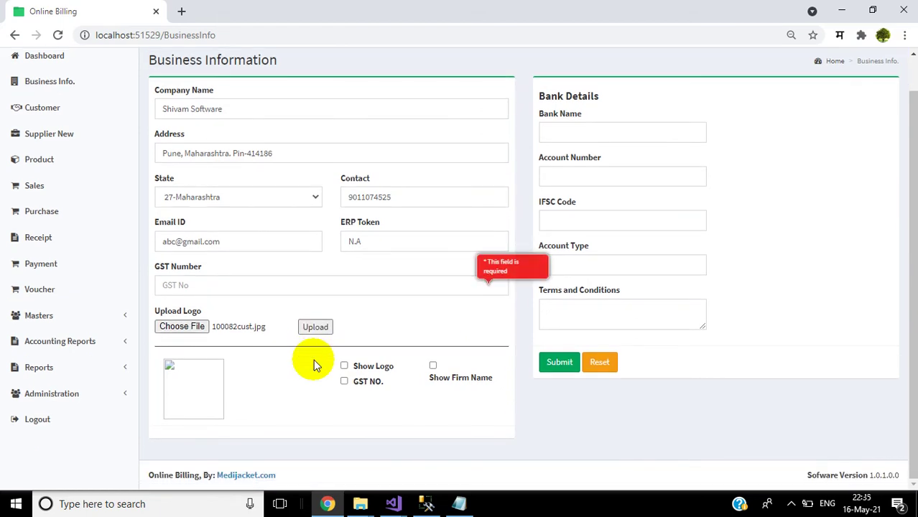
text(-)
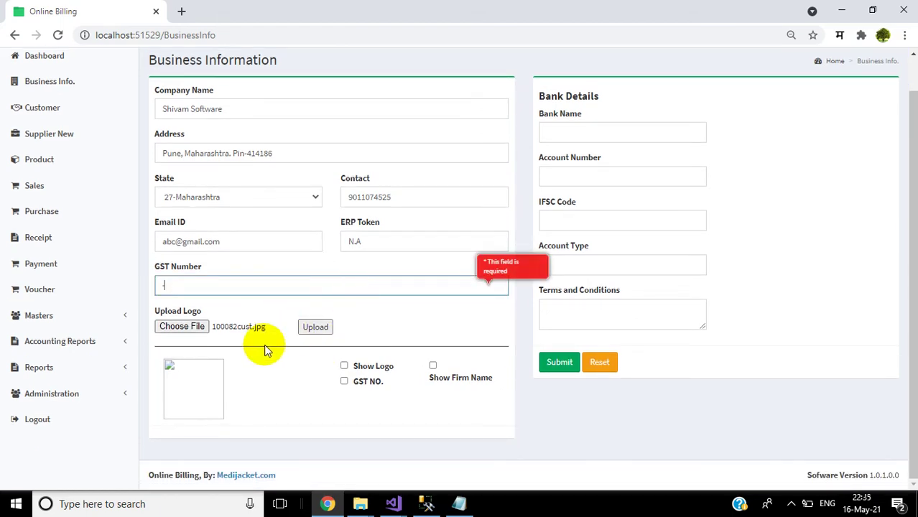
click(307, 331)
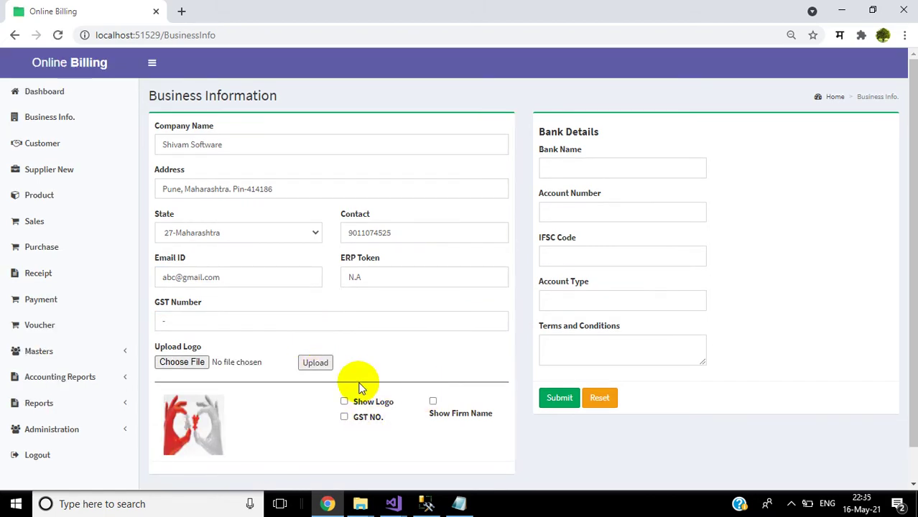
click(344, 402)
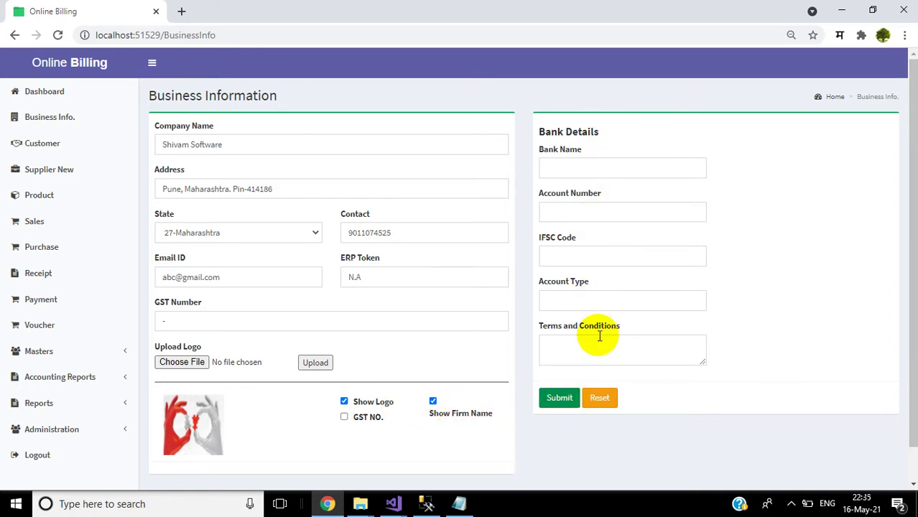
Step: Save bank details: Bank Of Baroda, the account number, IFSC 34546, account type Current
click(576, 169)
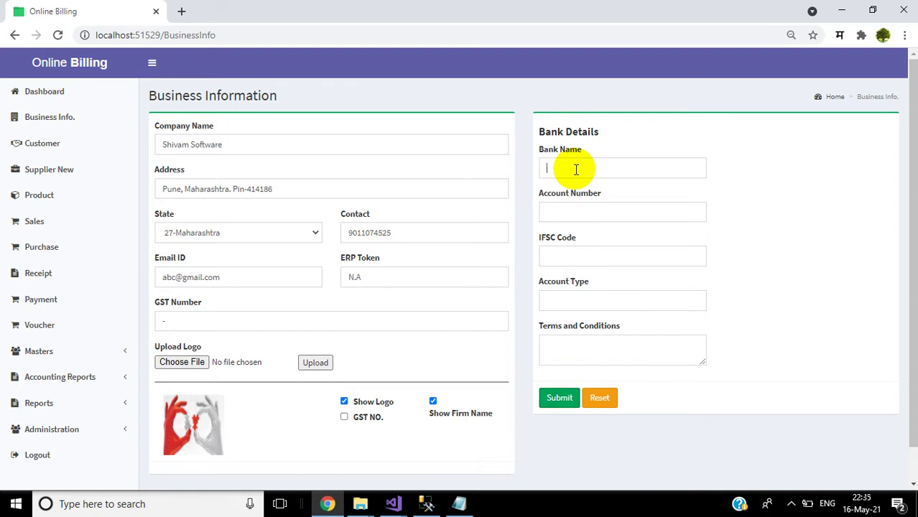
text(Bank)
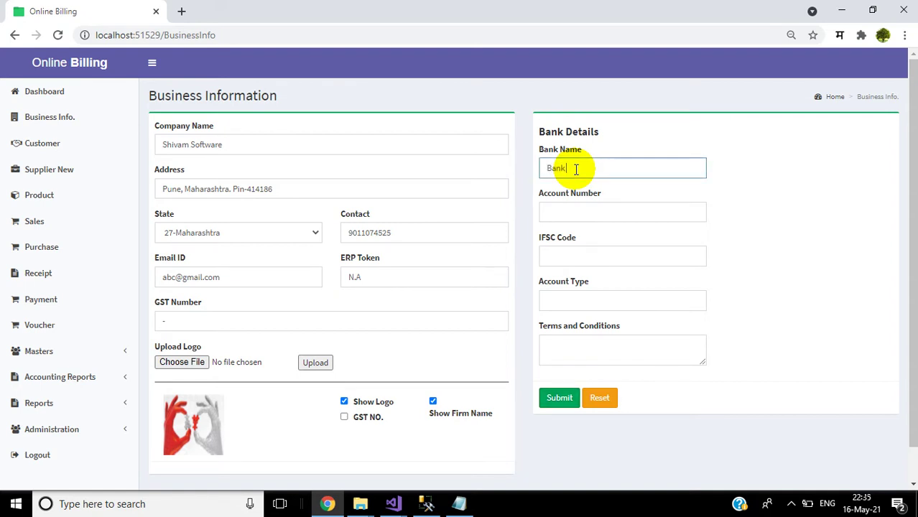
text( Of Baroda)
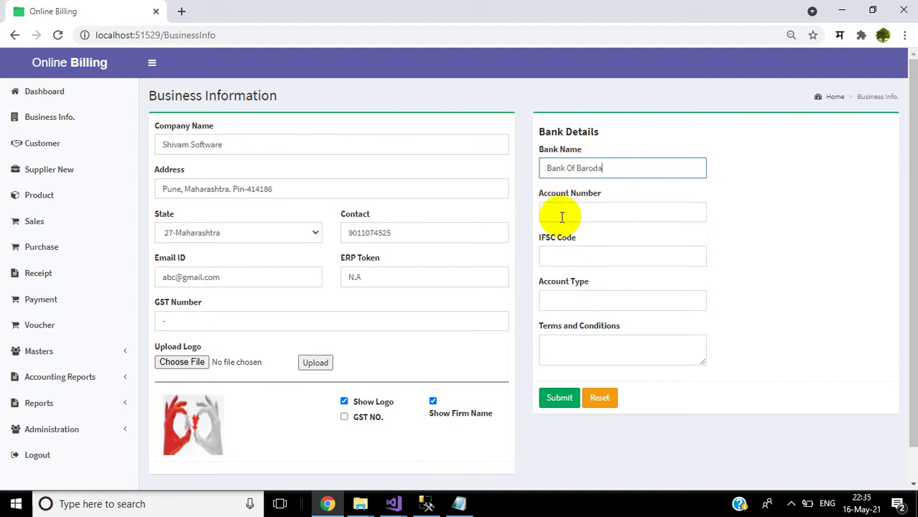
click(562, 217)
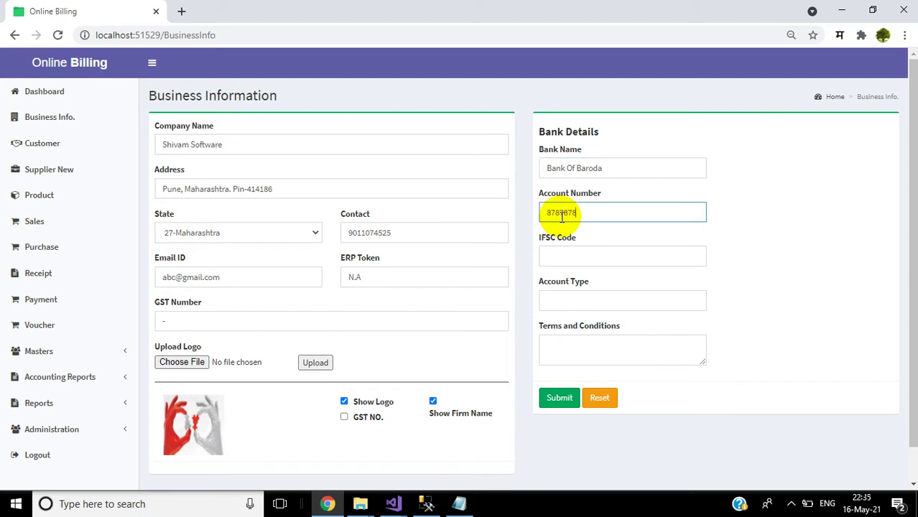
click(556, 256)
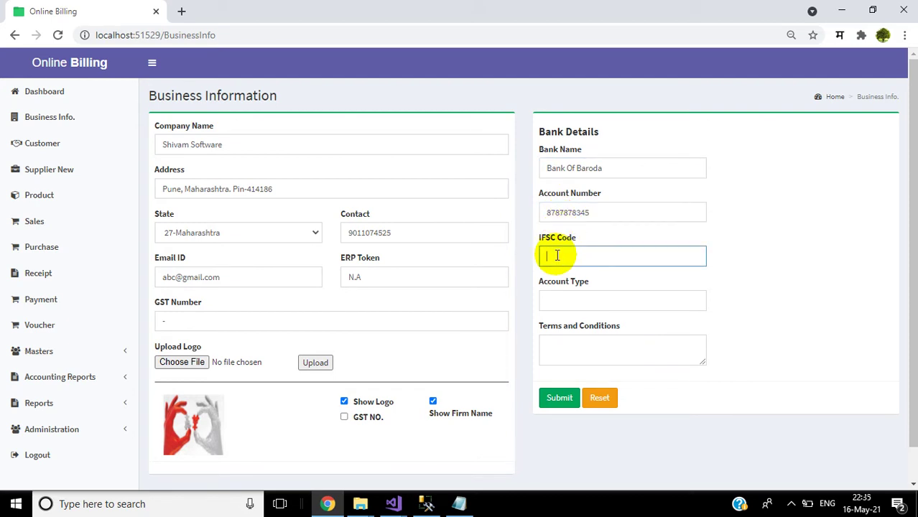
text(34546)
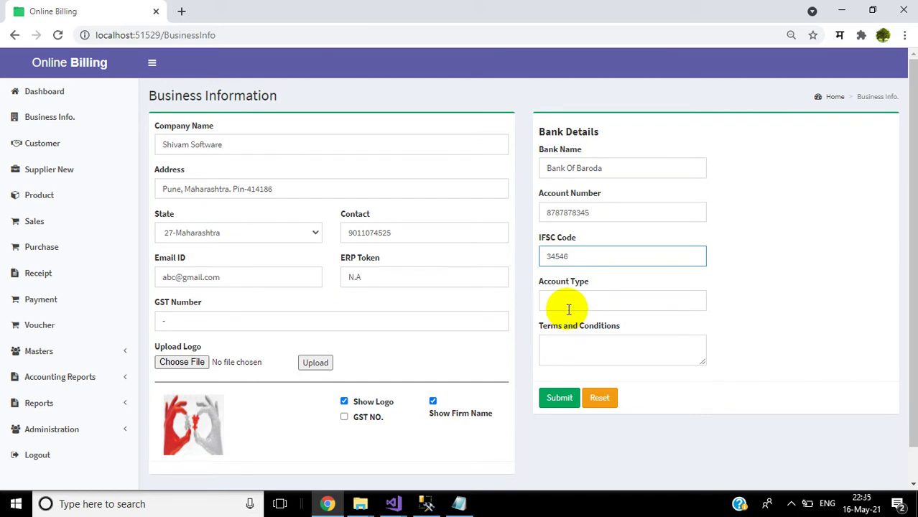
click(567, 308)
text(Cu)
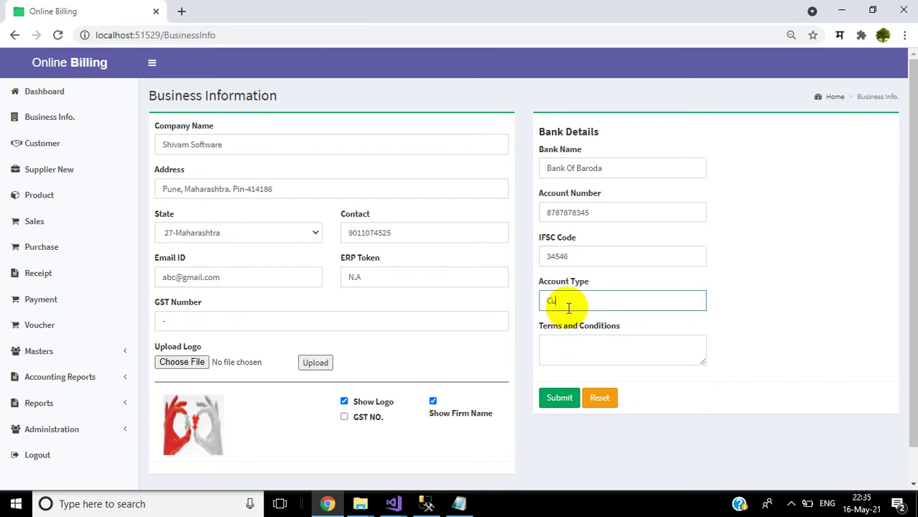
text(rrent)
click(567, 402)
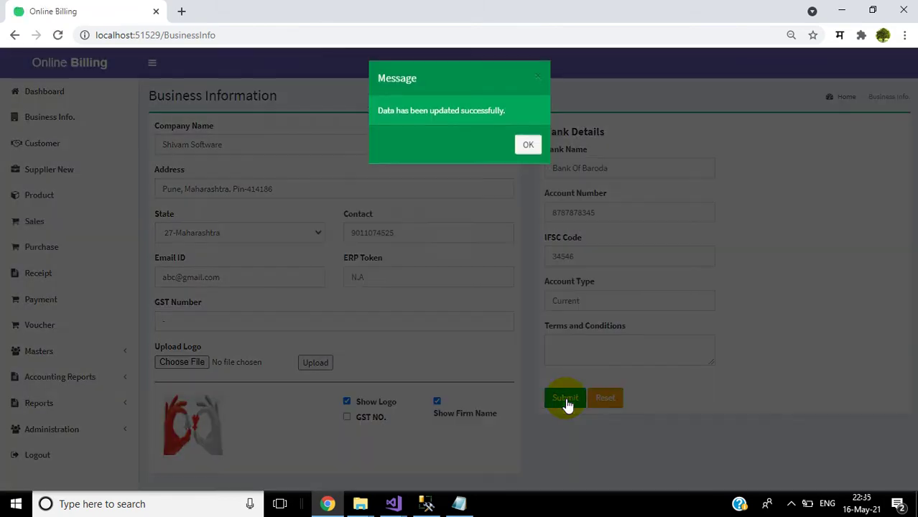
click(527, 152)
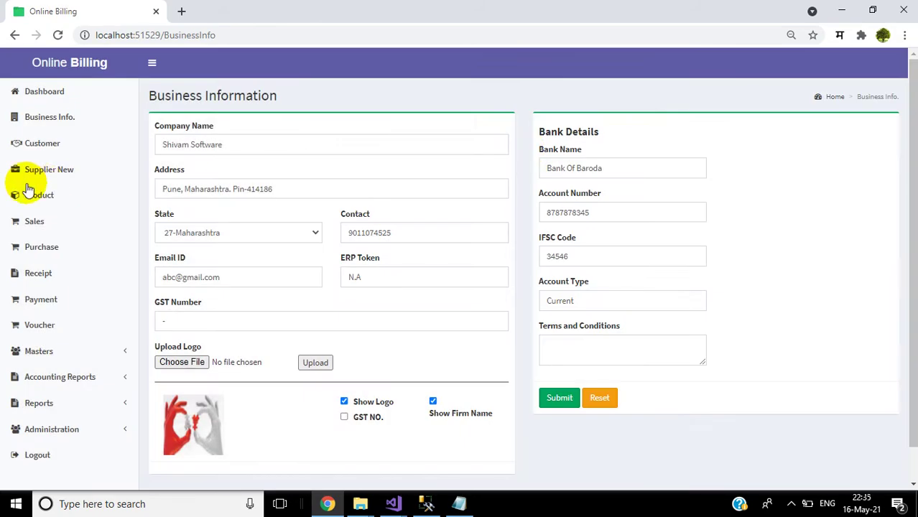
Step: Start a new customer named Demo Customer with a Pune, Maharashtra address and pin code
click(35, 148)
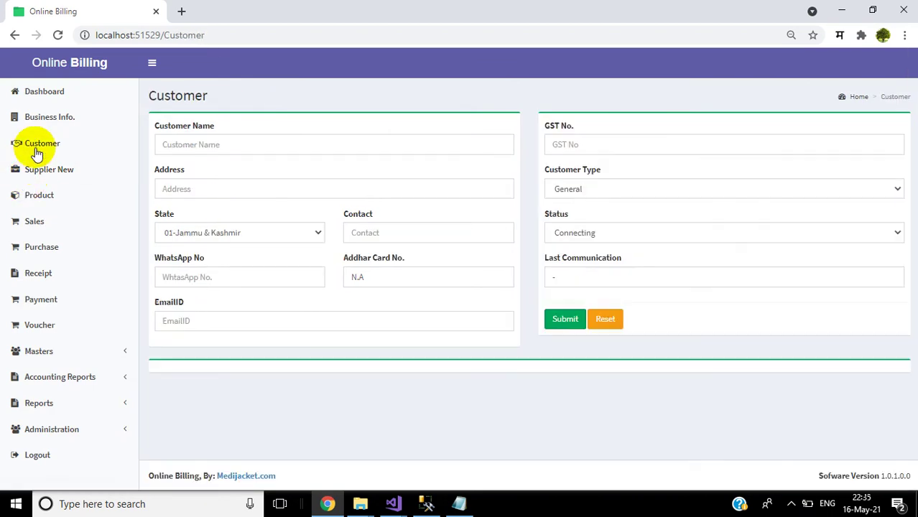
click(34, 99)
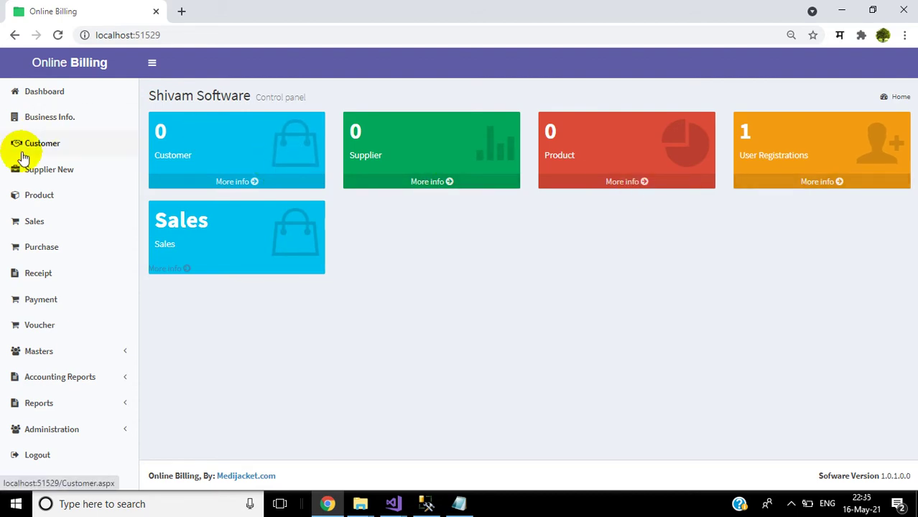
click(33, 144)
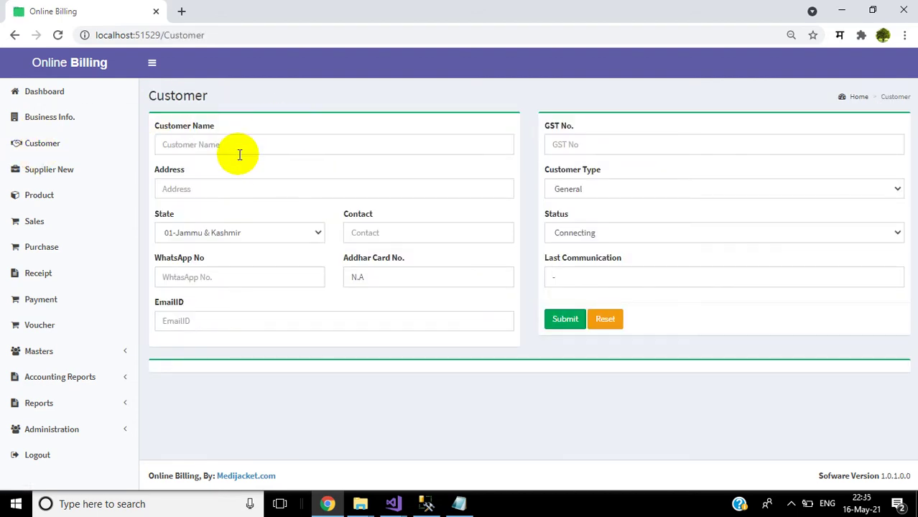
click(238, 149)
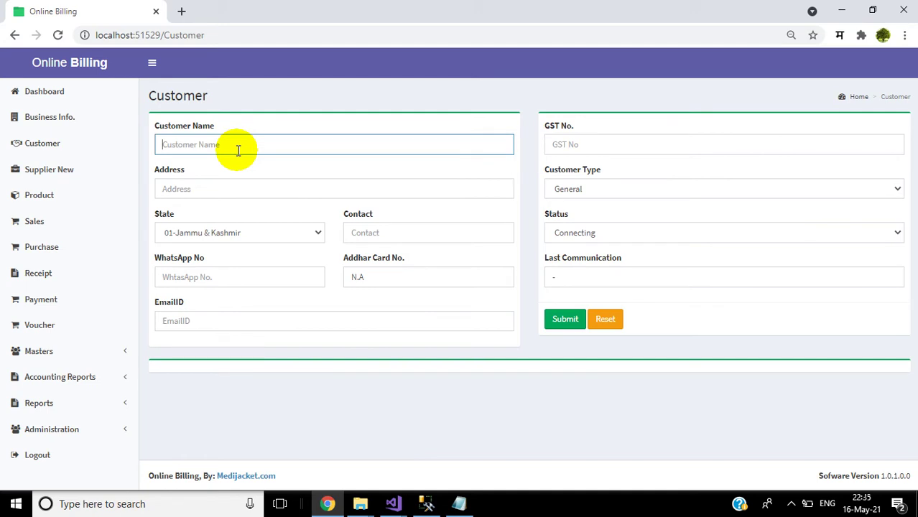
text(Demo Customer)
click(224, 189)
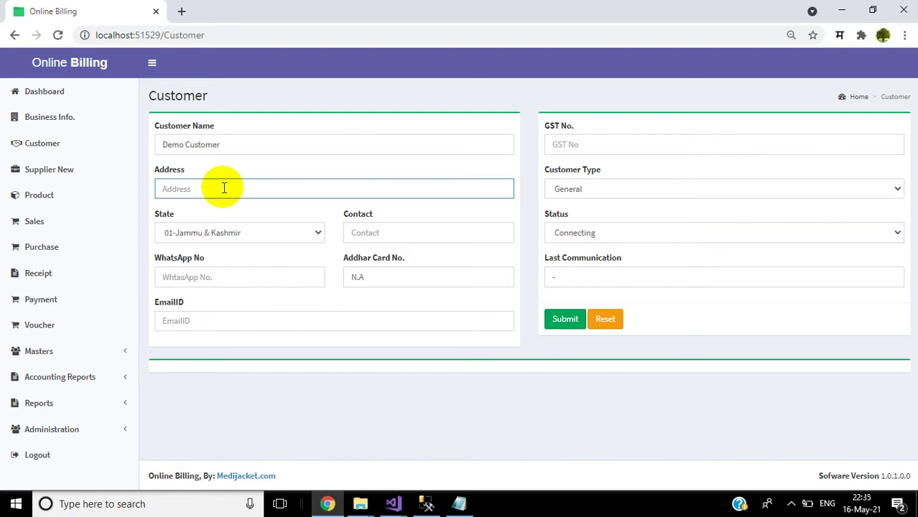
text(Pune)
text(, Maharashtra, Pin -4141)
text(54)
Step: Set the state to 27-Maharashtra and contact 0, then save the customer
click(241, 233)
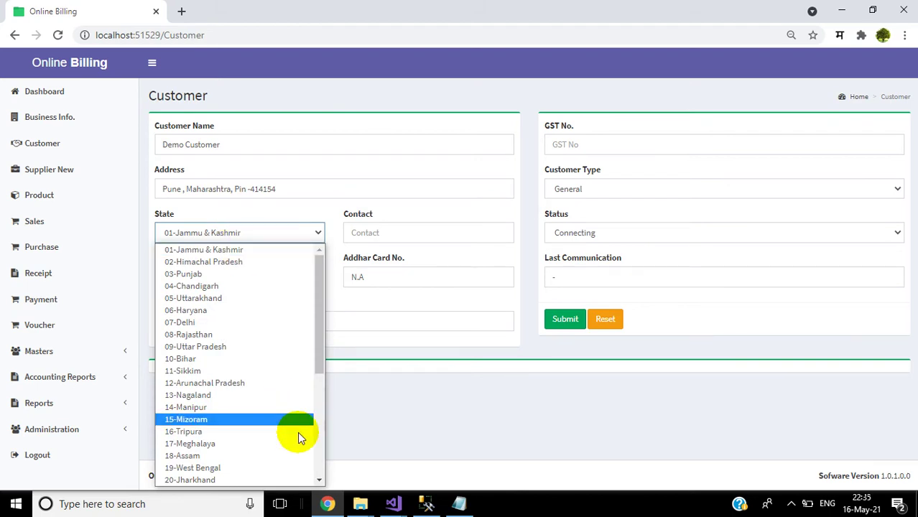
click(319, 483)
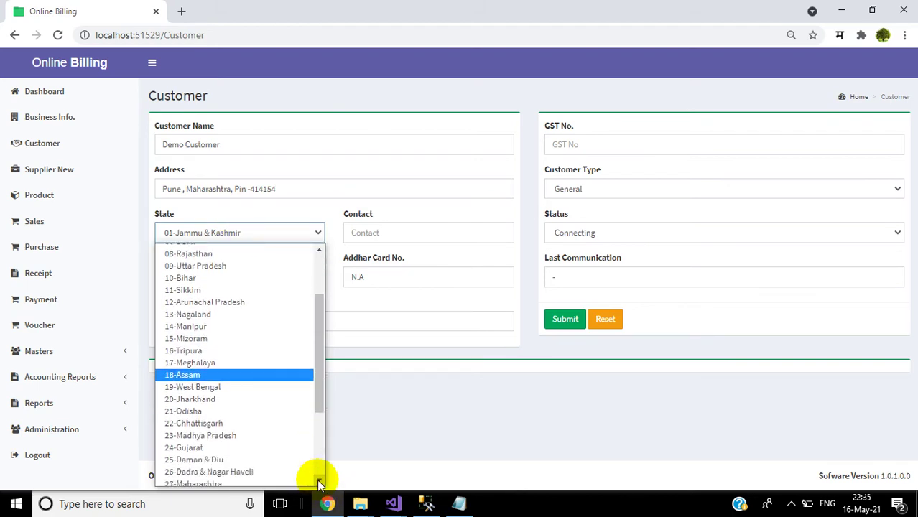
click(320, 483)
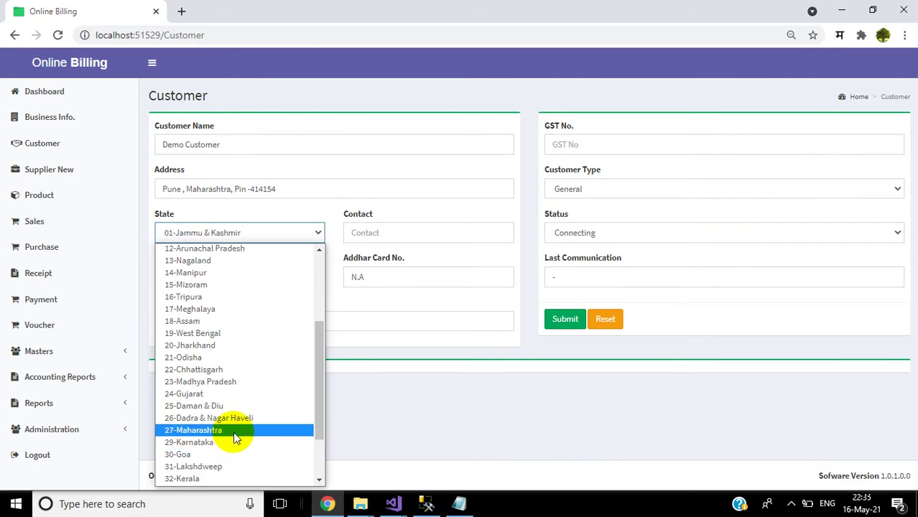
drag(289, 188, 86, 206)
key(ctrl+c)
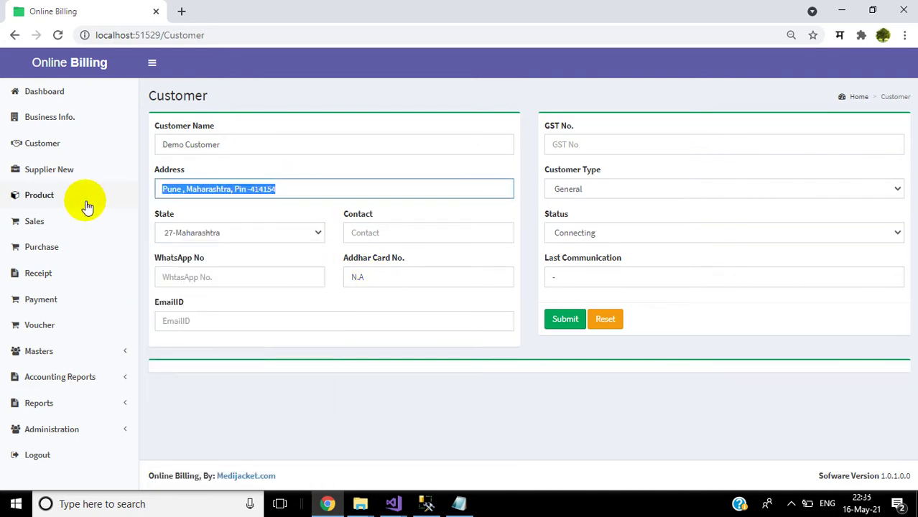
click(390, 235)
text(0)
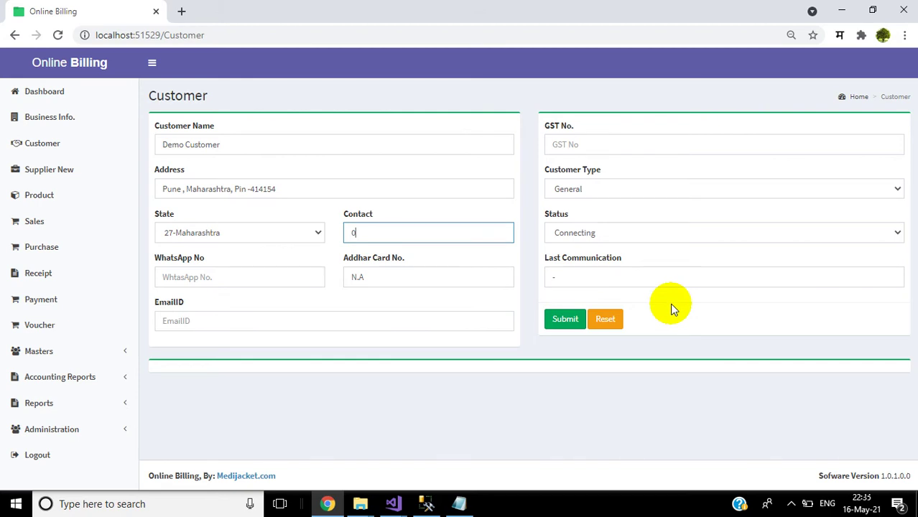
click(559, 329)
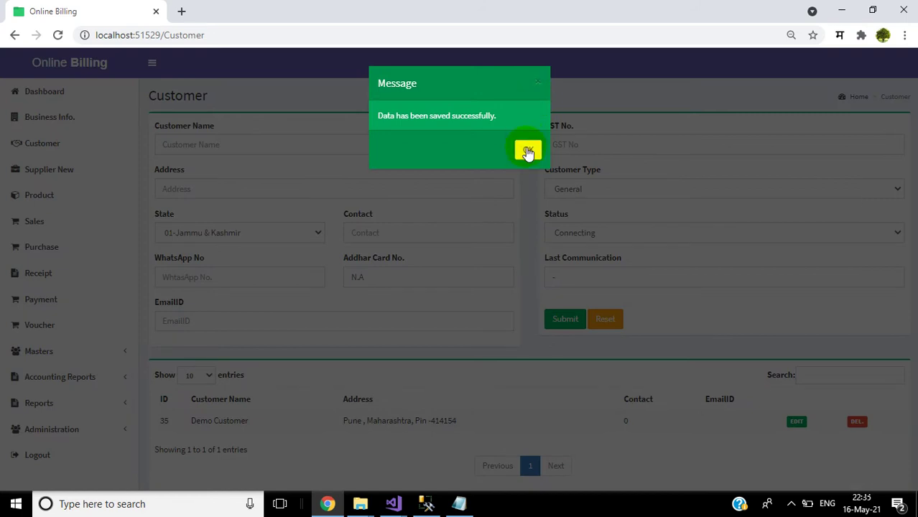
click(528, 150)
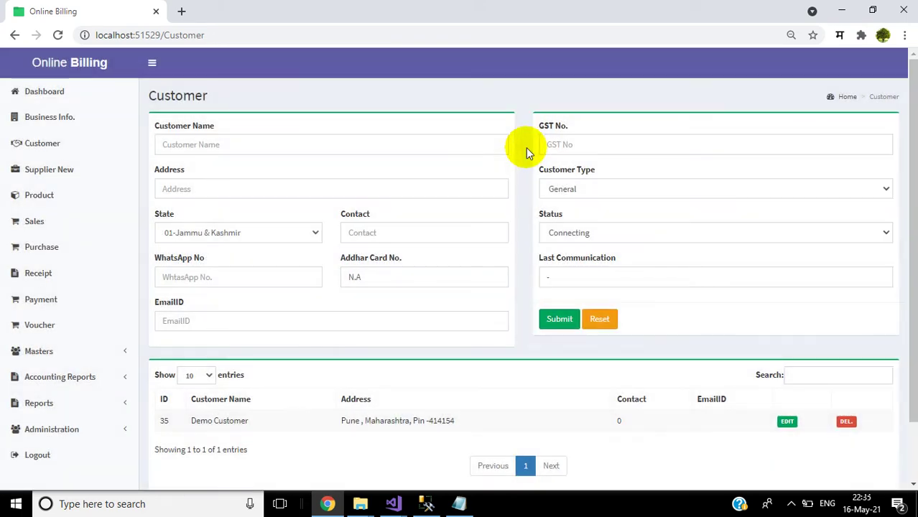
Step: Start a new supplier named Demo Supplier with the pasted Pune, Maharashtra address
click(58, 177)
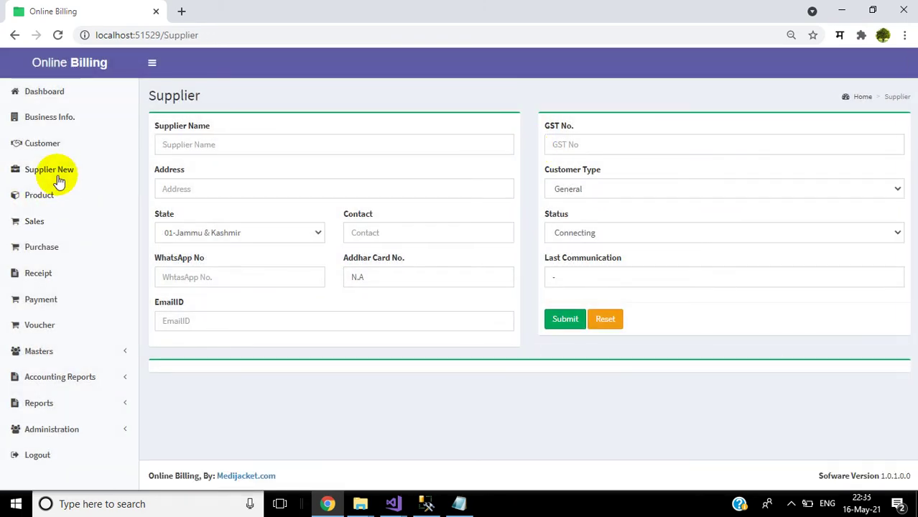
click(166, 147)
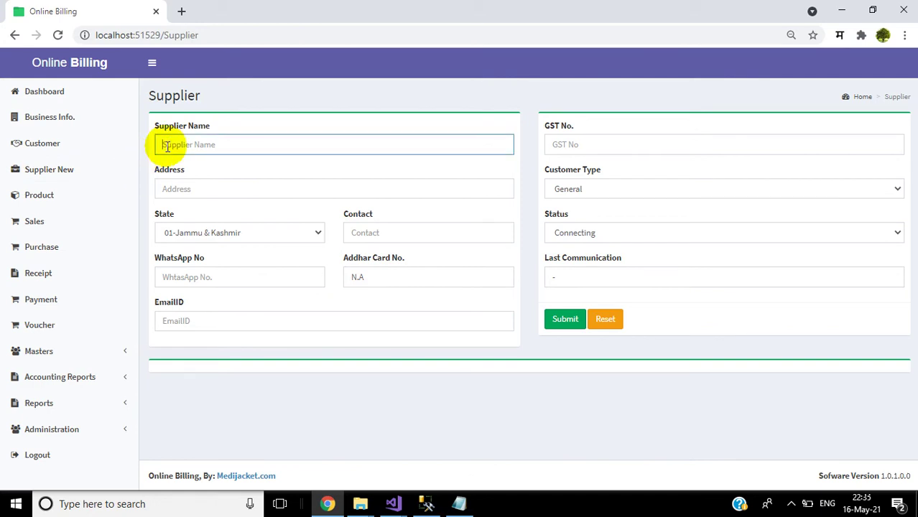
text(Demo Supplier)
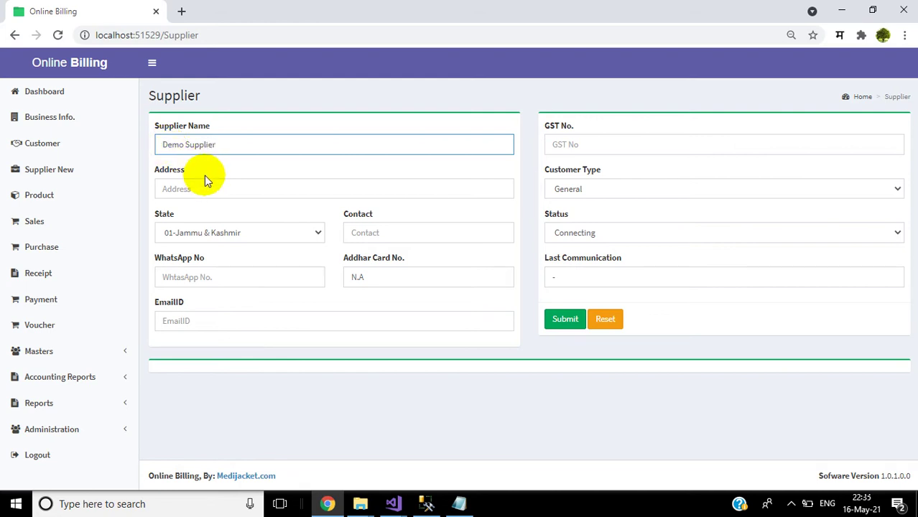
click(207, 181)
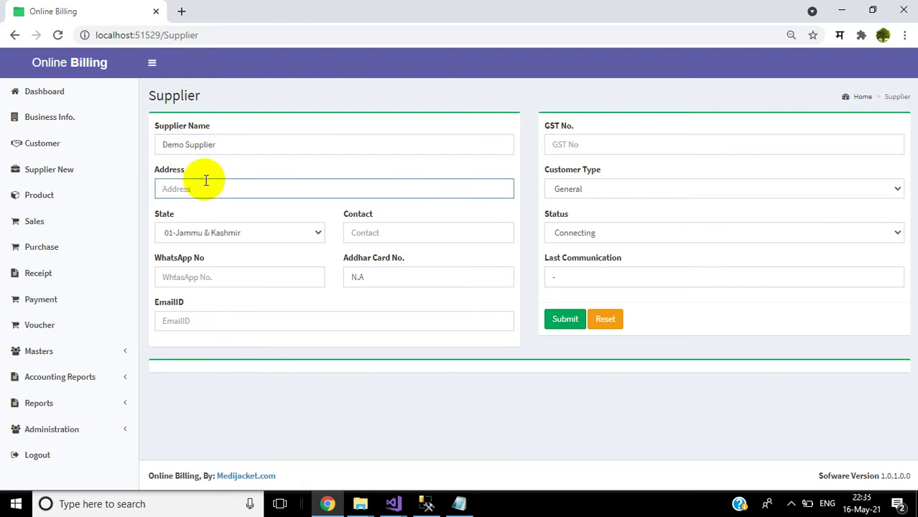
key(ctrl+v)
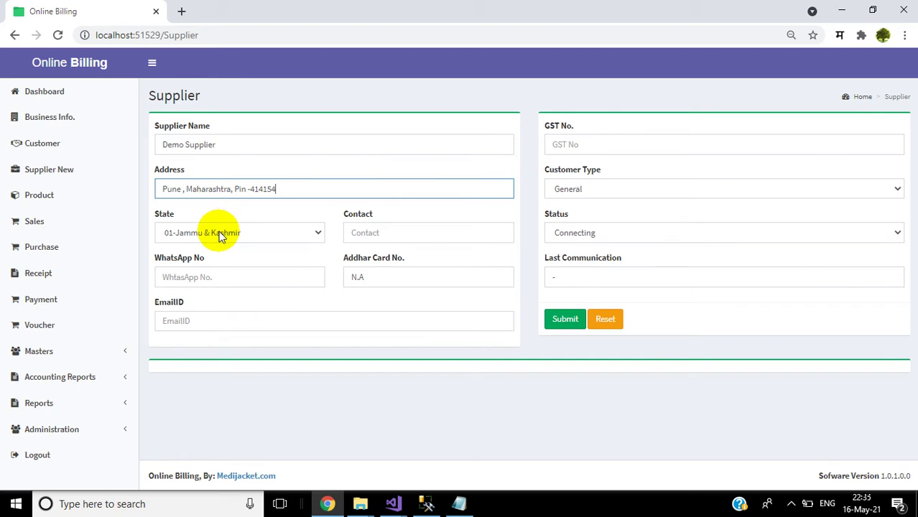
Step: Set the supplier's state to 27-Maharashtra and contact 0, then save it
click(219, 233)
key(Down)
key(Down)
key(Down)
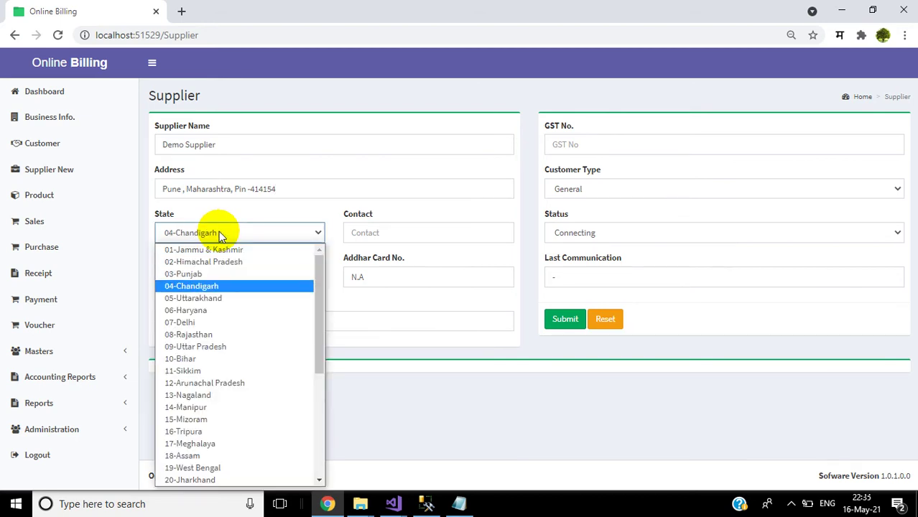
key(Down)
key(Down)
key(Down)
key(Down)
key(Down)
key(Down)
key(Down)
key(Down)
key(Down)
key(Down)
key(Down)
key(Down)
key(Down)
key(Down)
key(Down)
key(Down)
key(Down)
key(Down)
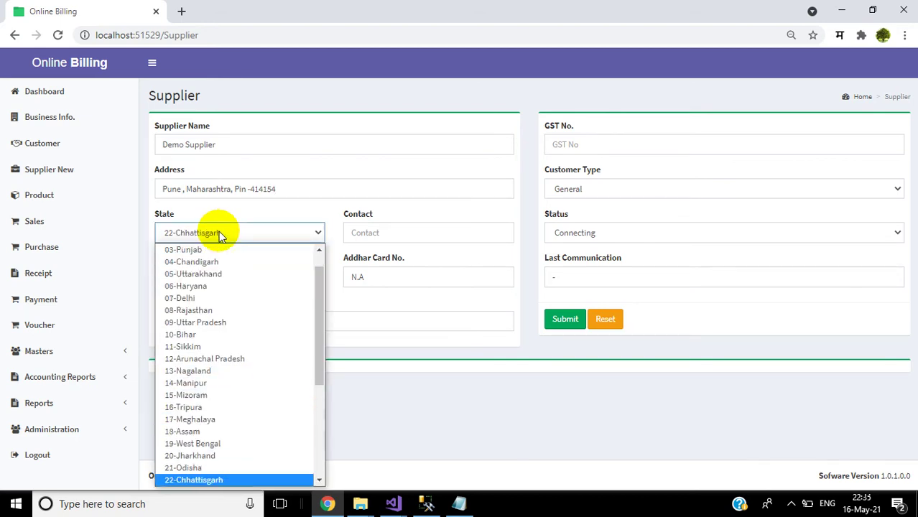
key(Down)
key(Down)
key(Down)
key(Down)
key(Down)
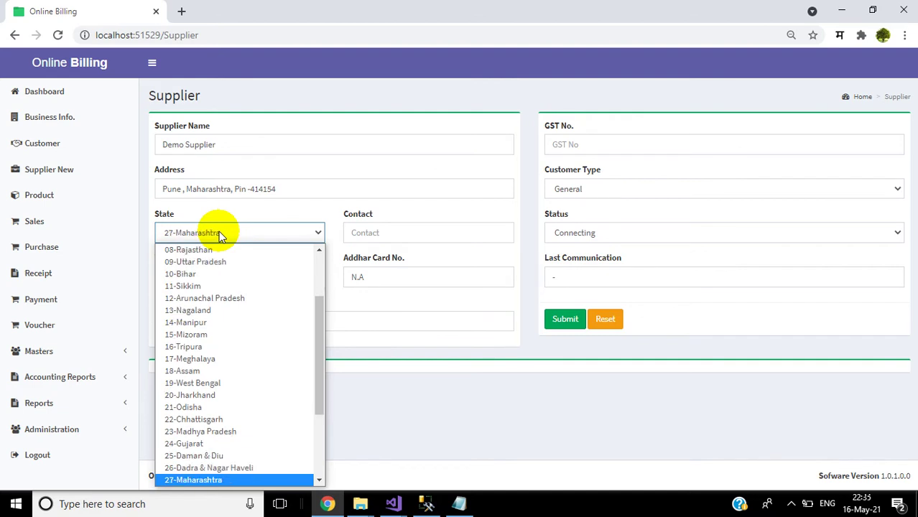
key(Return)
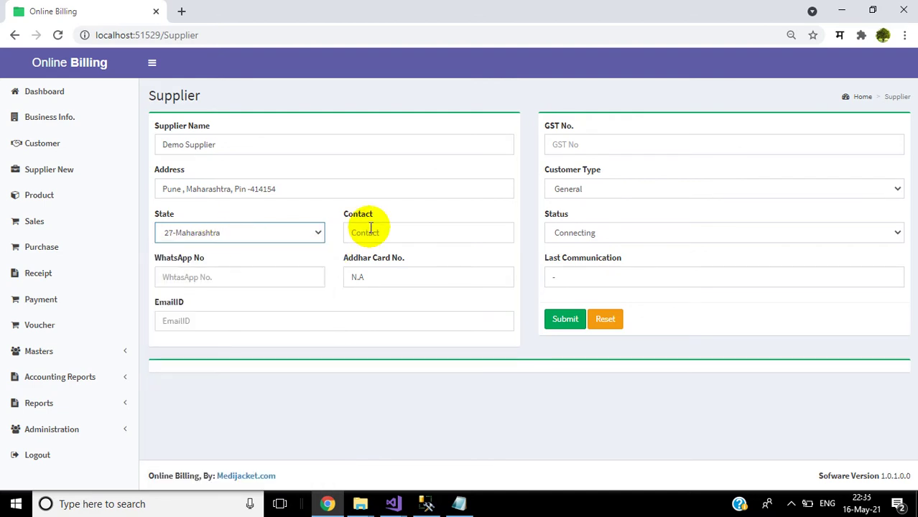
click(370, 227)
text(0)
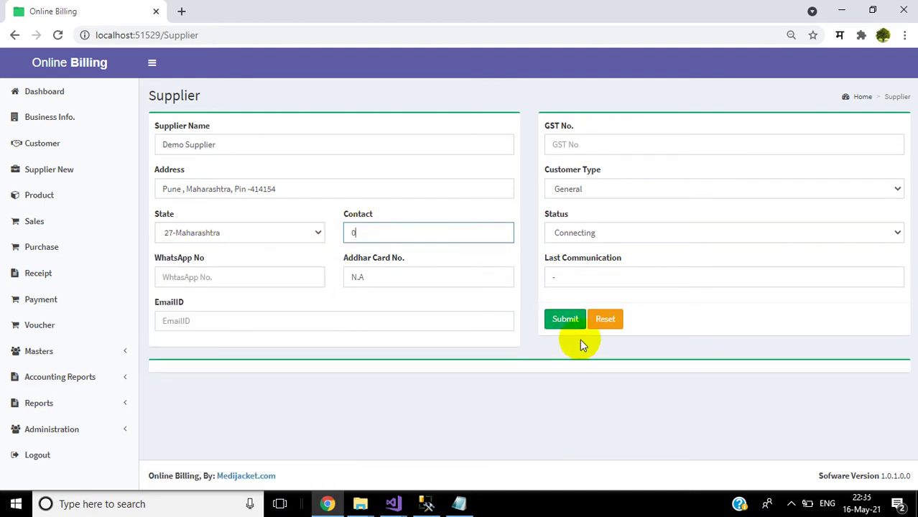
click(565, 319)
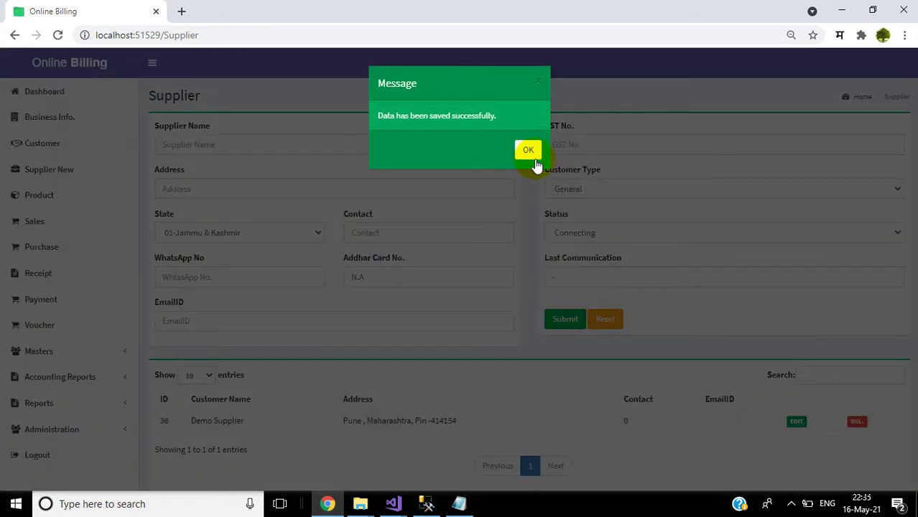
click(535, 165)
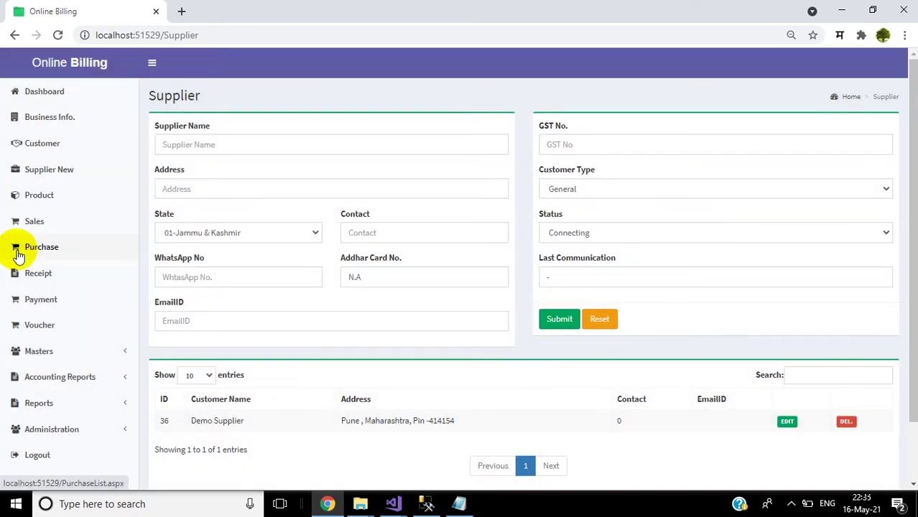
Step: Start a Samsung Mobile product from Demo Supplier with quantity 10
click(42, 206)
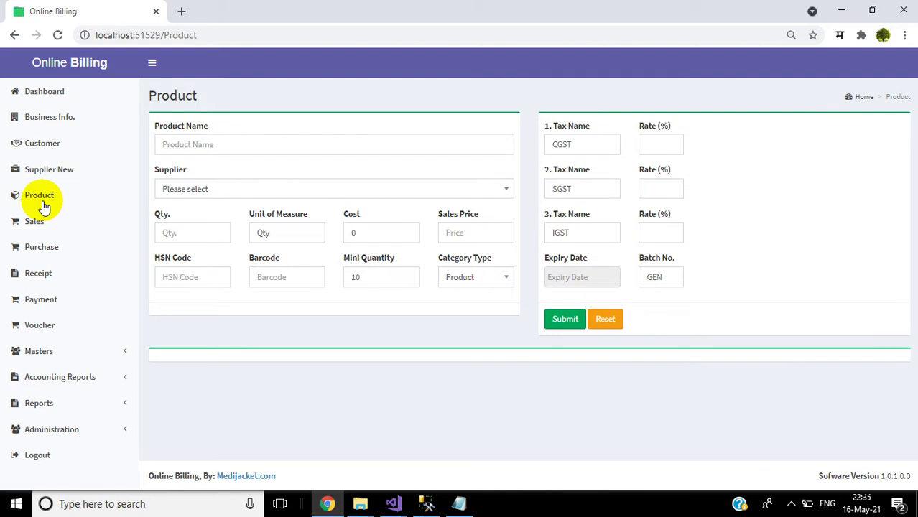
click(194, 143)
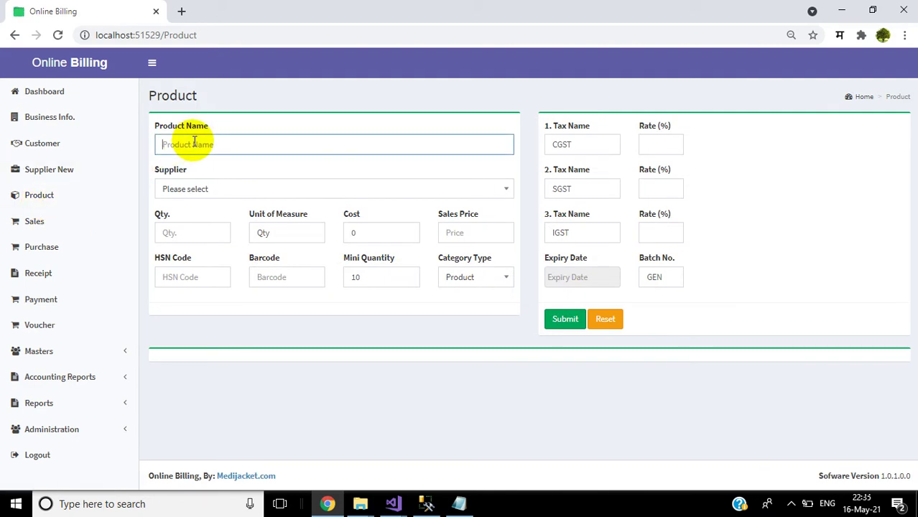
text(Sam)
text(sung)
click(217, 189)
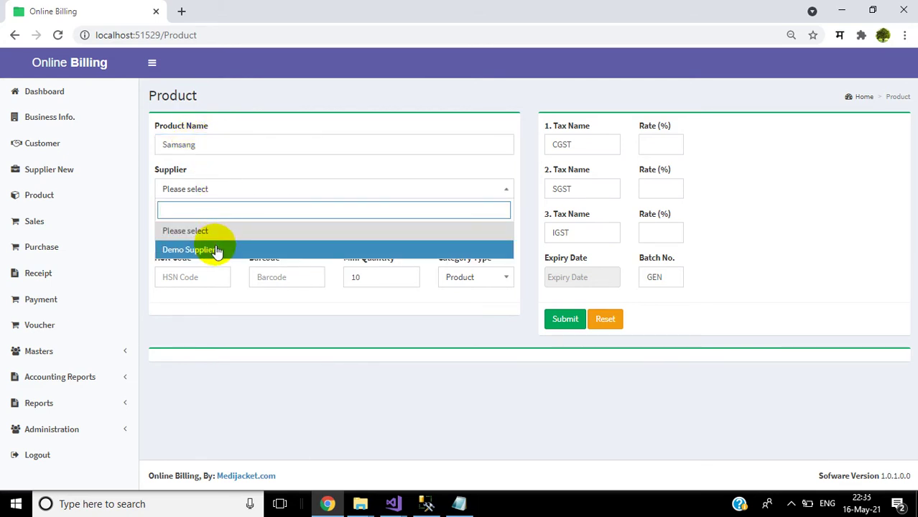
click(217, 250)
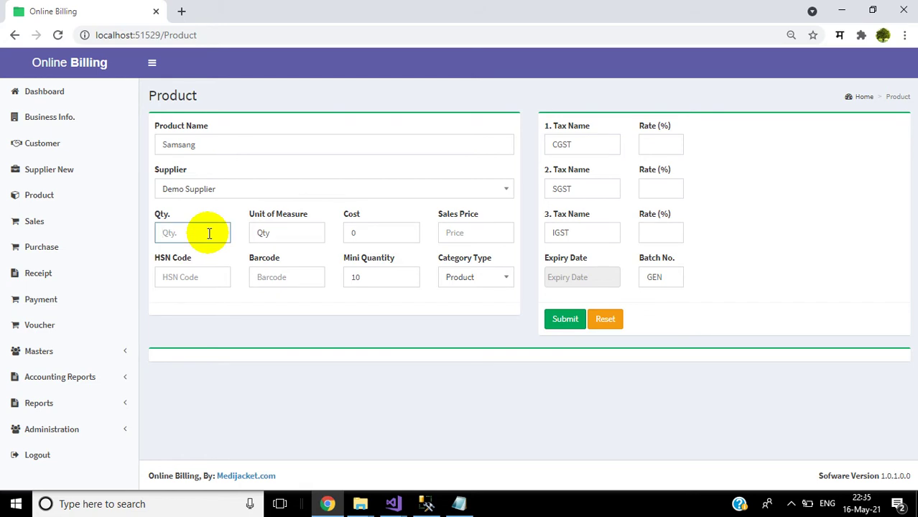
text(10)
key(Tab)
key(Tab)
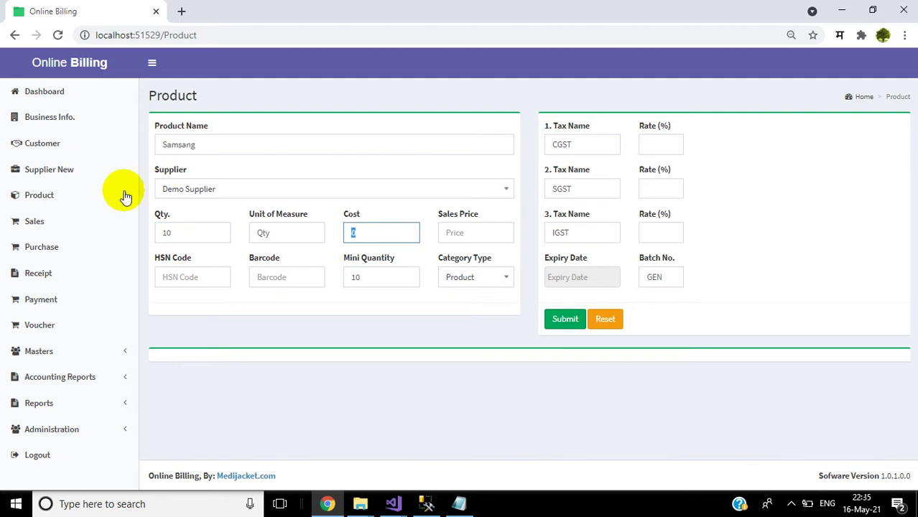
click(230, 138)
text(Mob)
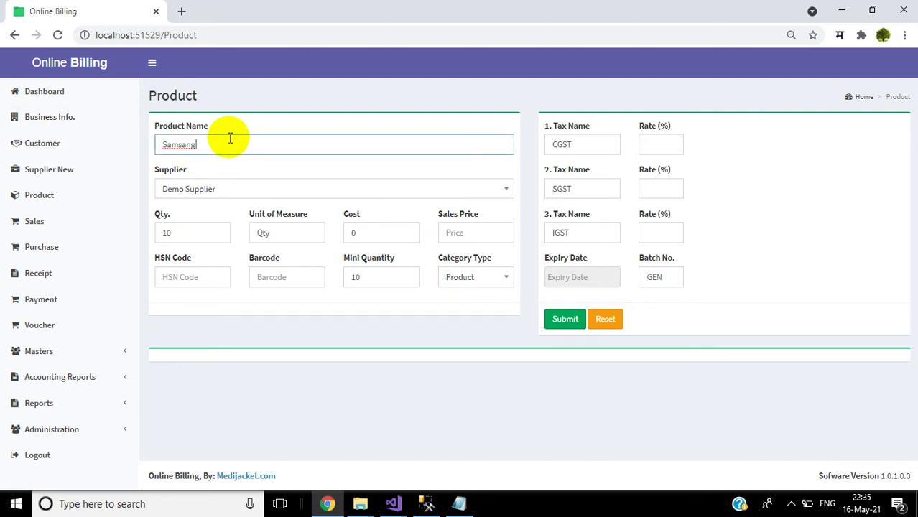
text(ile)
Step: Enter cost 7000, sales price 9000, HSN 999 and barcode 877
click(388, 238)
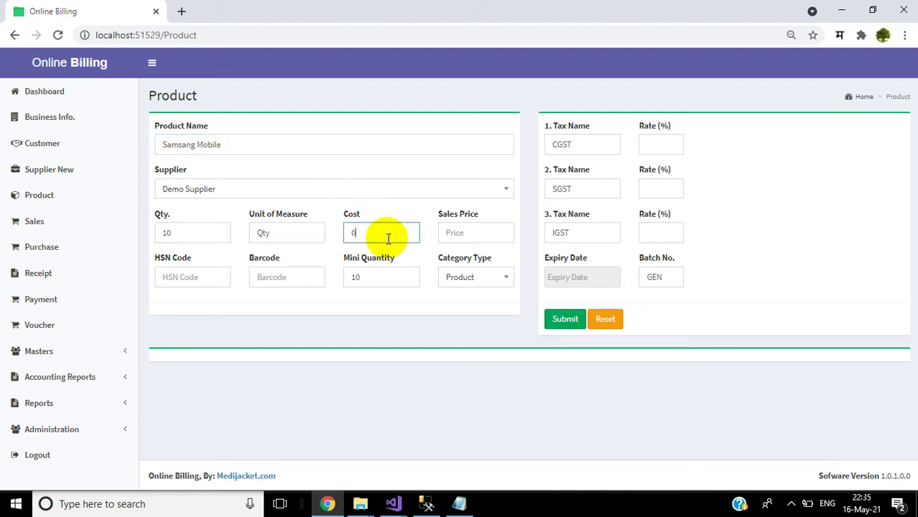
key(BackSpace)
text(7000)
key(Tab)
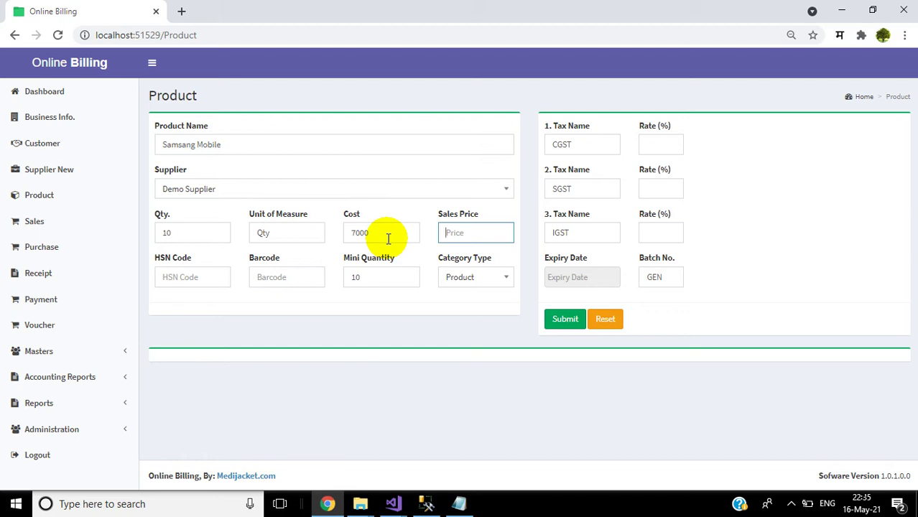
text(9000)
key(Tab)
text(999)
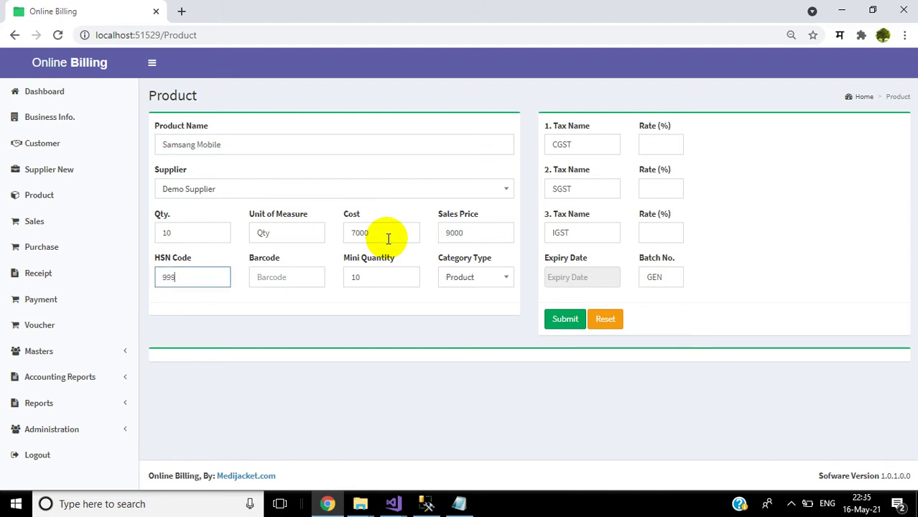
key(Tab)
text(877)
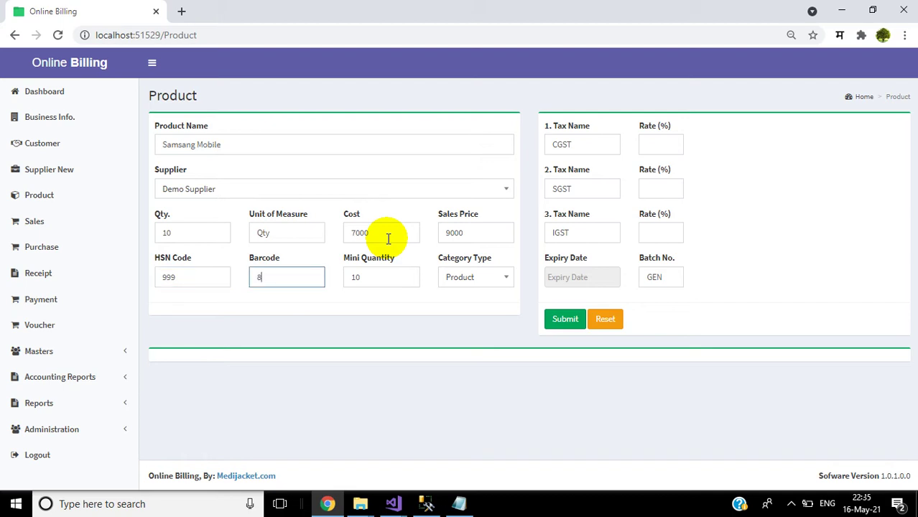
key(Tab)
Step: Set tax rates CGST 6, SGST 6, IGST 0 and save the product
click(665, 148)
click(665, 148)
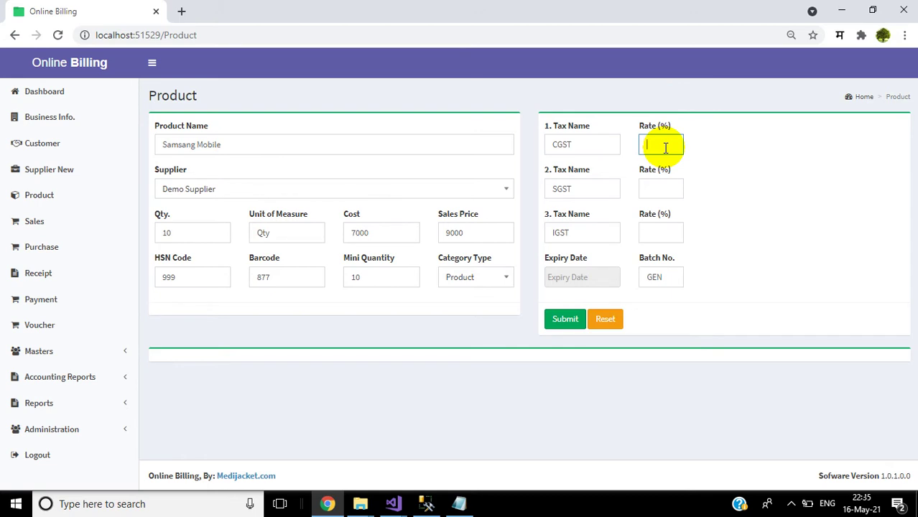
text(6)
key(Tab)
key(Tab)
text(6)
key(Tab)
key(Tab)
text(0)
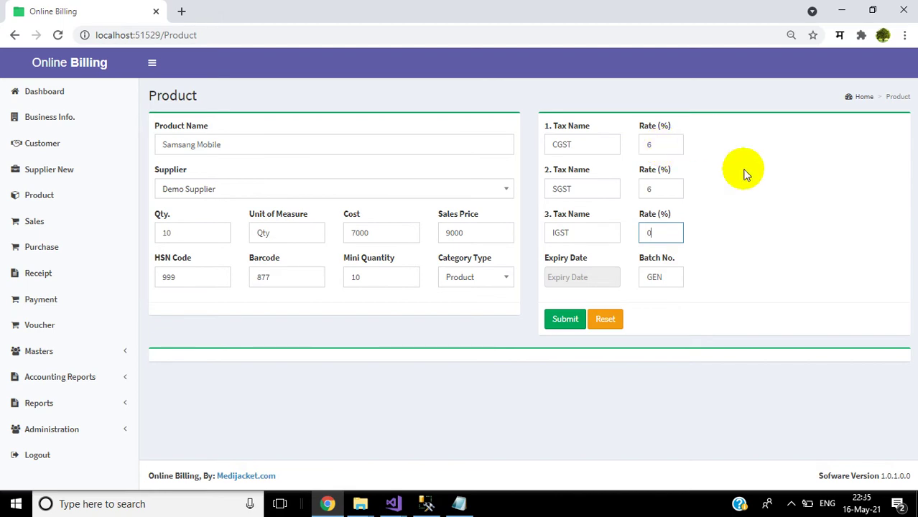
click(567, 320)
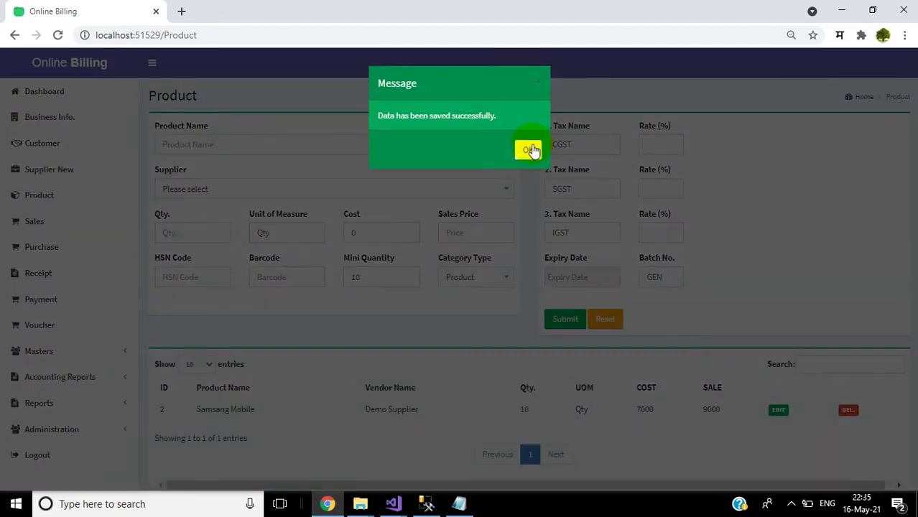
Step: Dismiss the product-saved message and create a new invoice from the Sales list
click(532, 149)
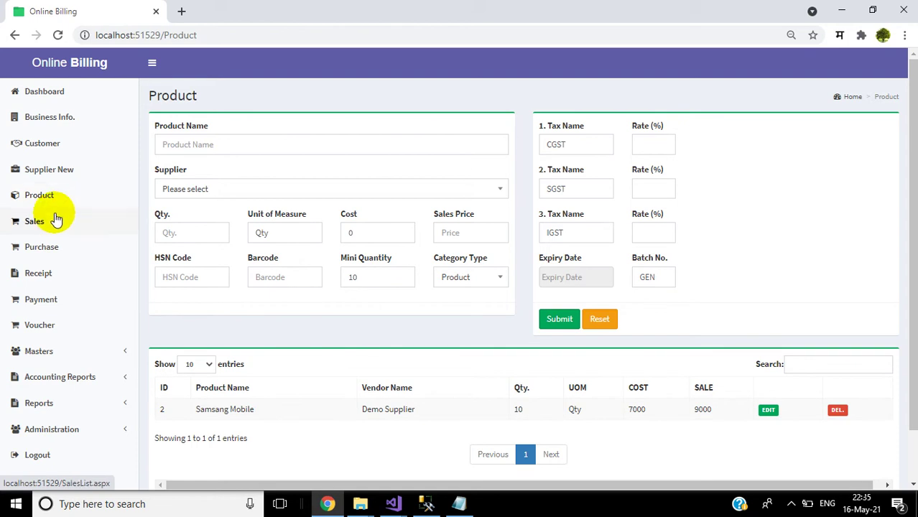
click(57, 220)
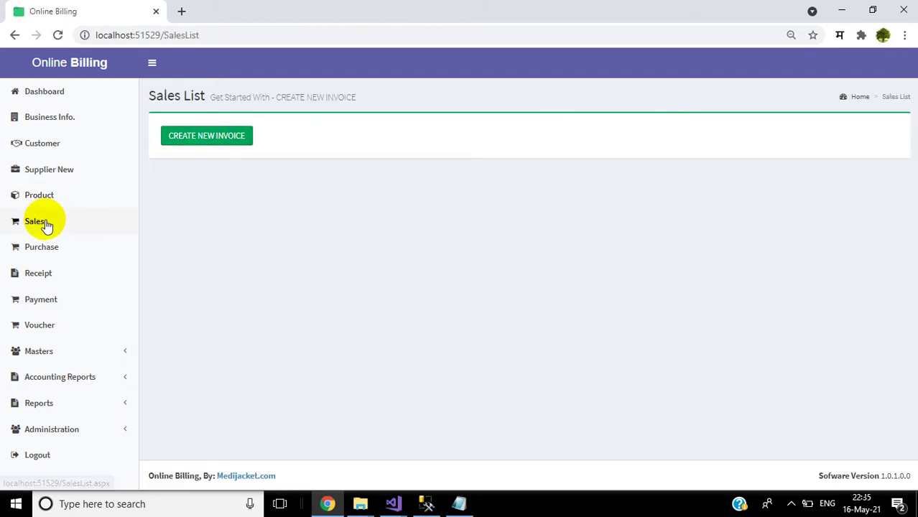
click(42, 224)
click(230, 140)
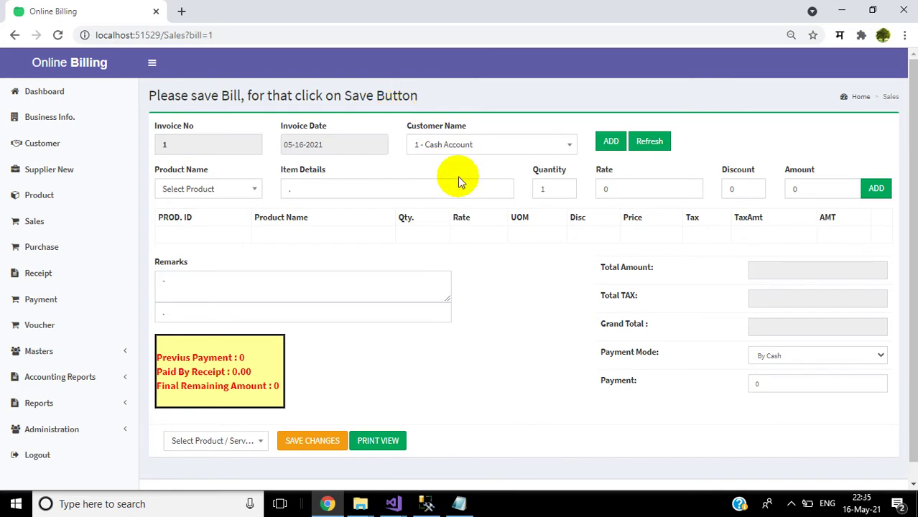
Step: Date the invoice 16 May 2021 and bill it to Demo Customer
click(357, 151)
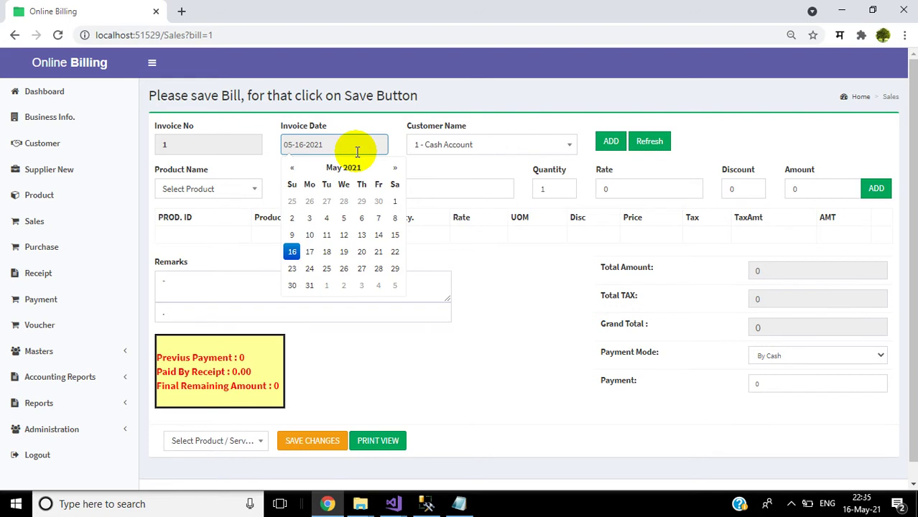
click(294, 258)
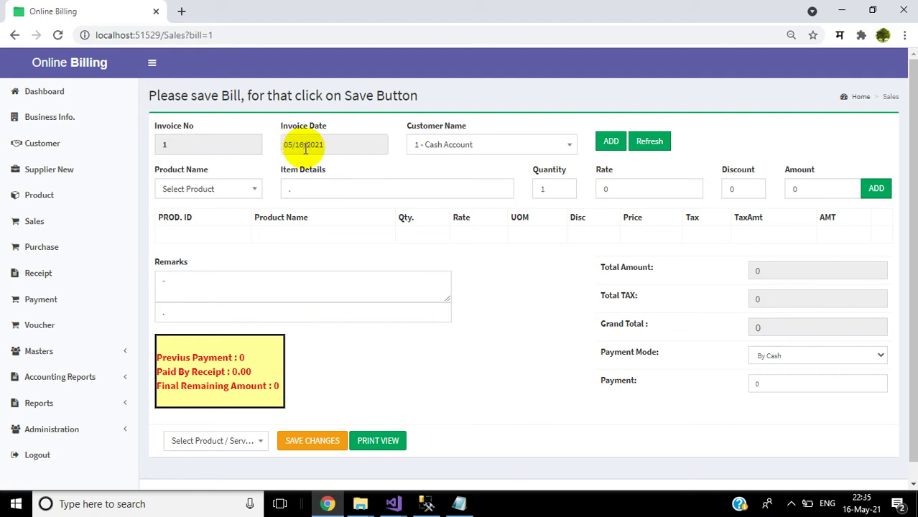
click(502, 145)
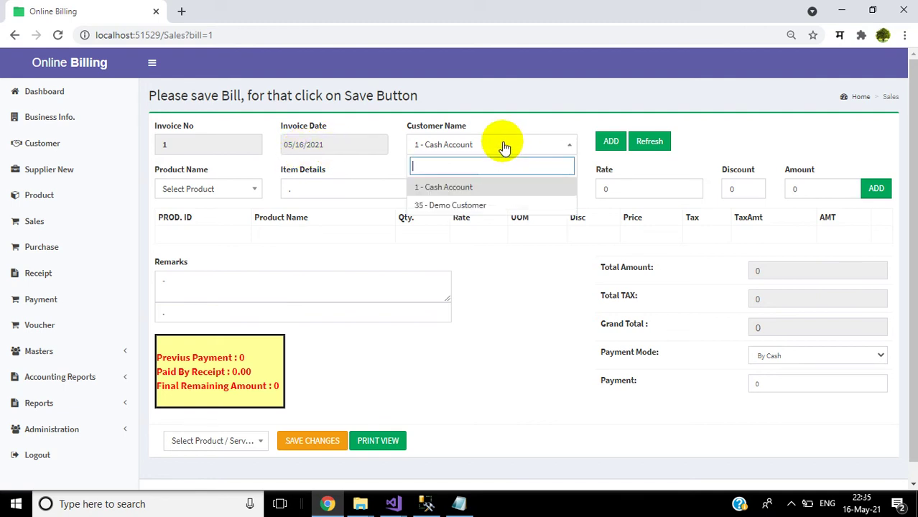
click(459, 206)
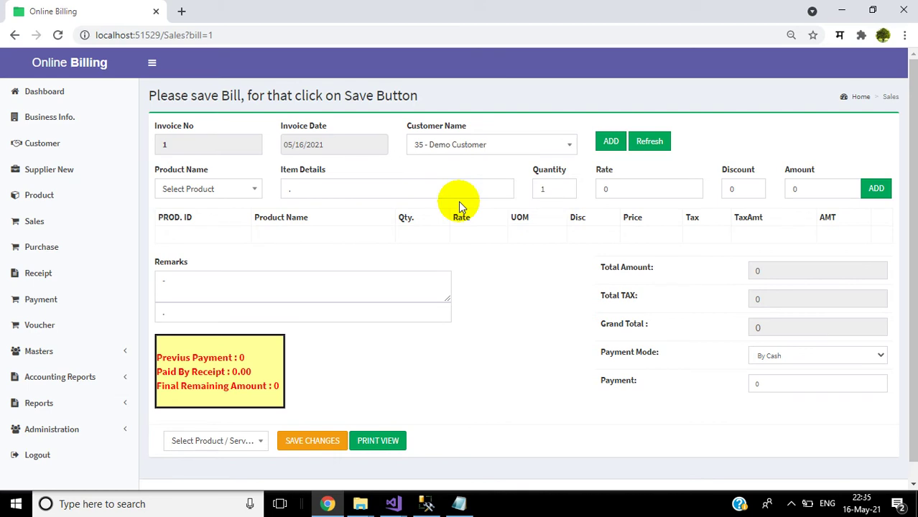
click(610, 142)
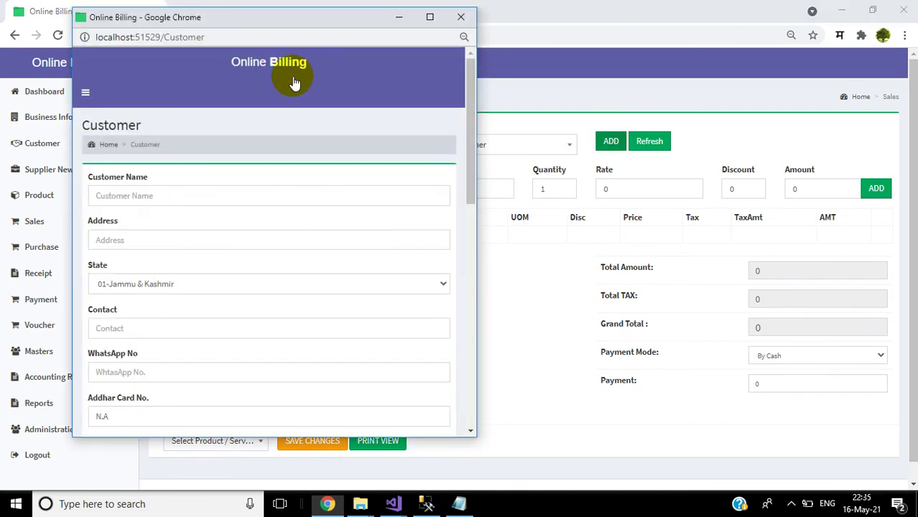
click(461, 16)
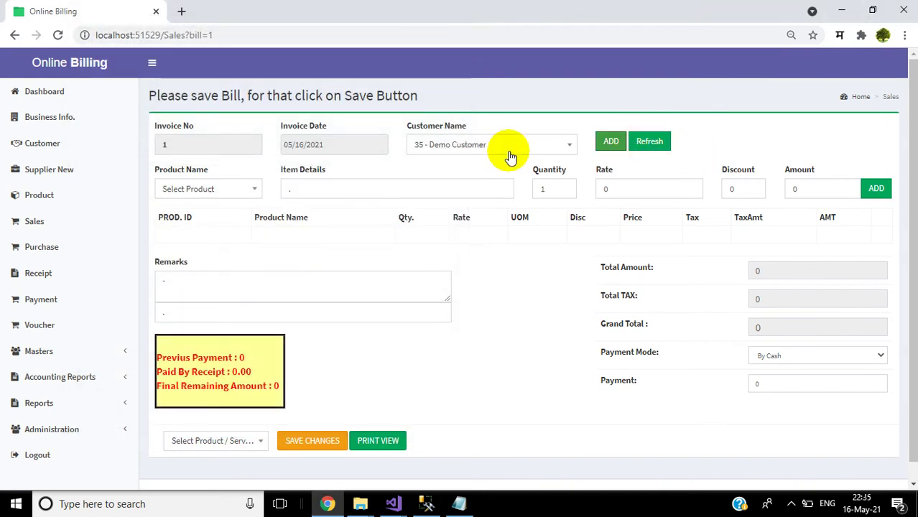
Step: Add a Samsang Mobile line described as Samsang Mobile J7 to the bill
click(186, 193)
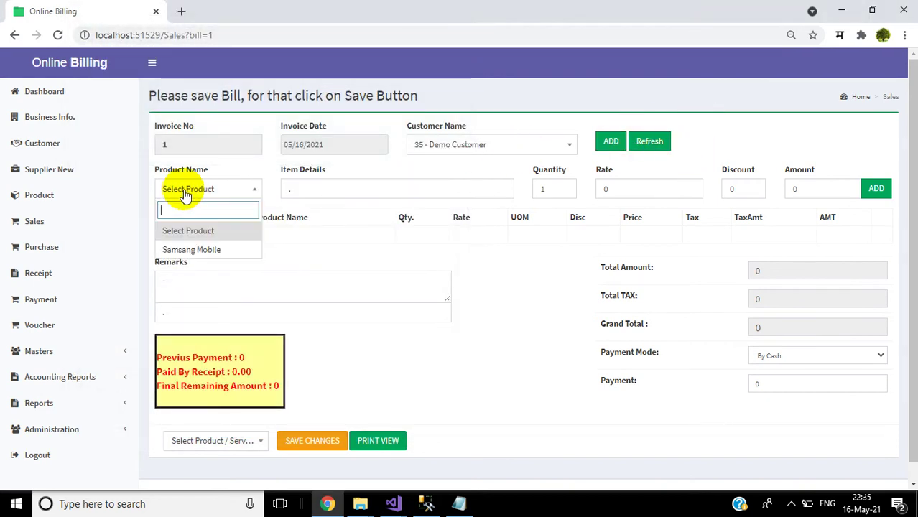
click(196, 250)
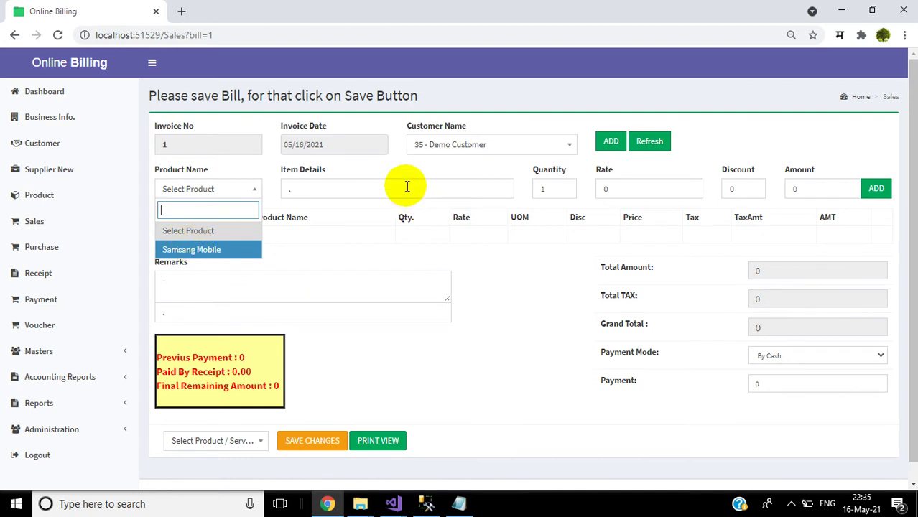
click(395, 188)
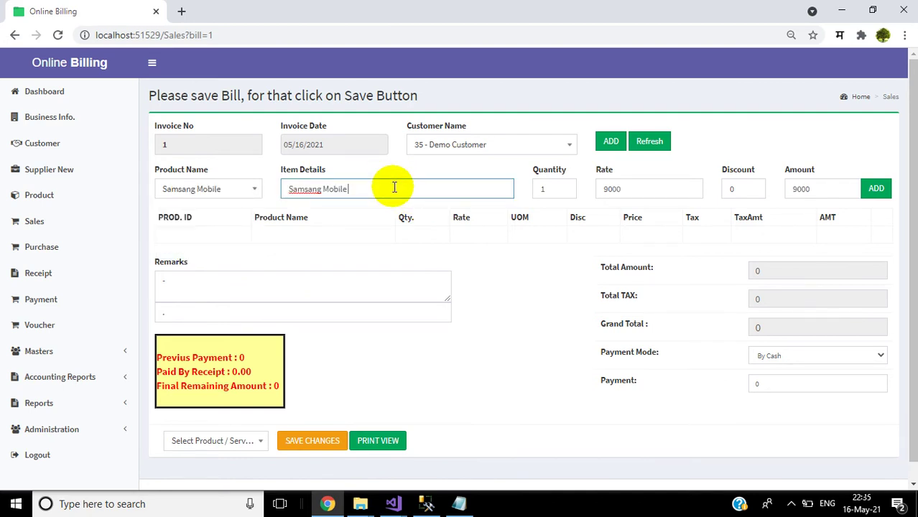
text(J8)
key(BackSpace)
text(7)
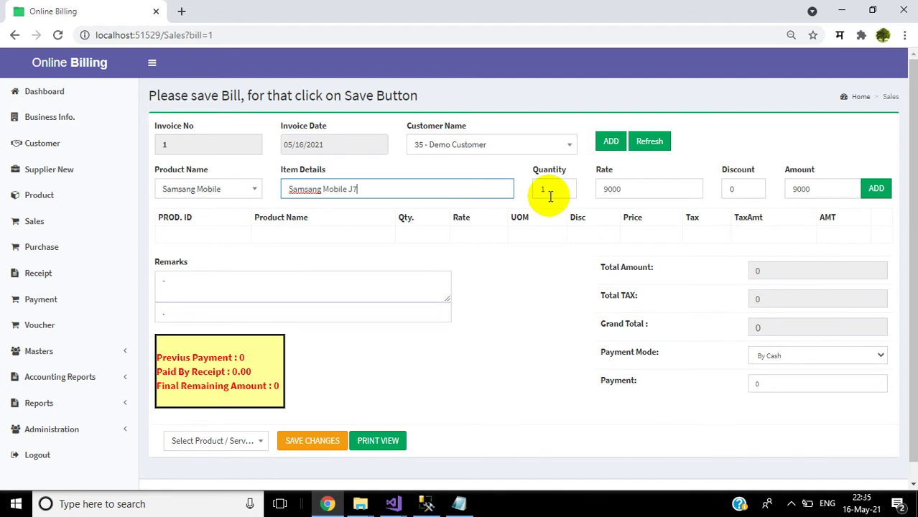
click(875, 191)
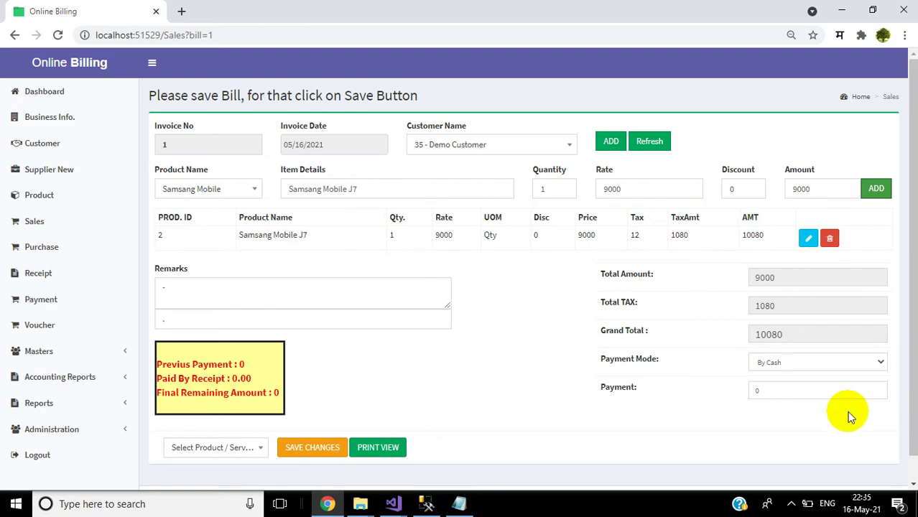
click(803, 363)
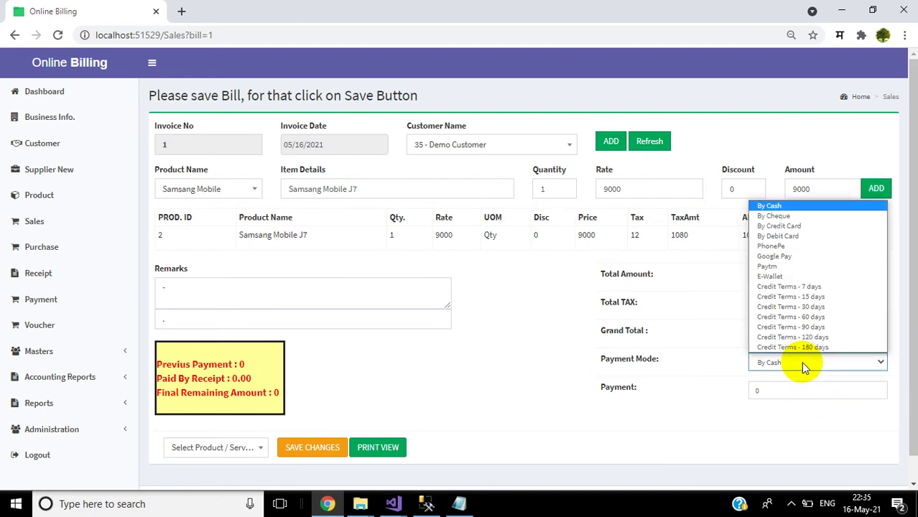
Step: Keep By Cash as payment mode, save invoice 1 and open its print view
click(802, 367)
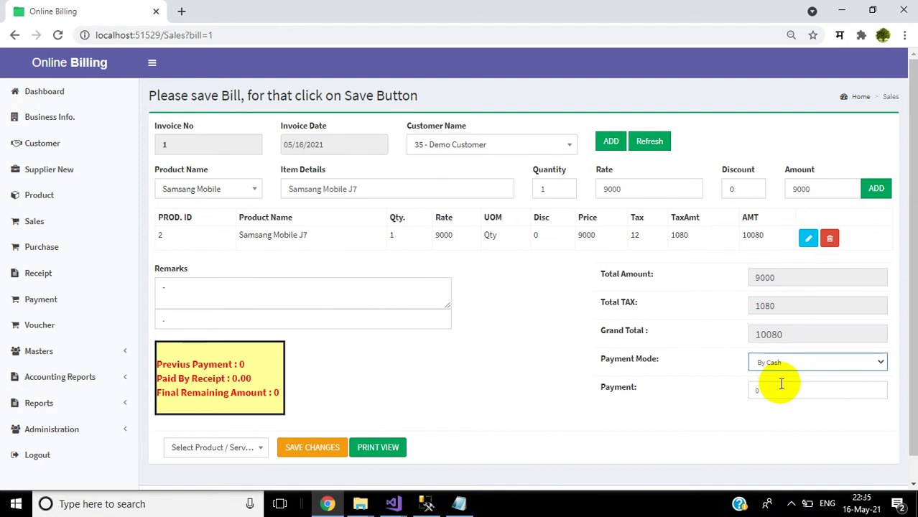
click(777, 386)
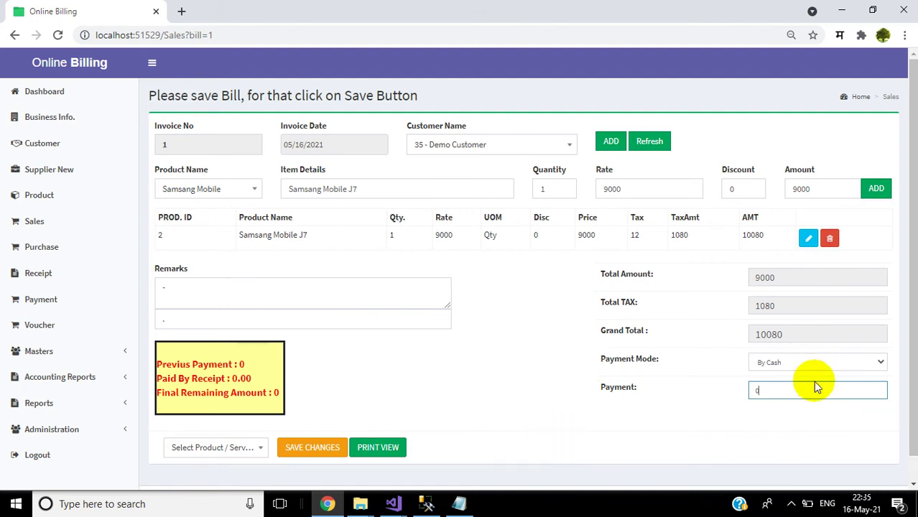
click(302, 453)
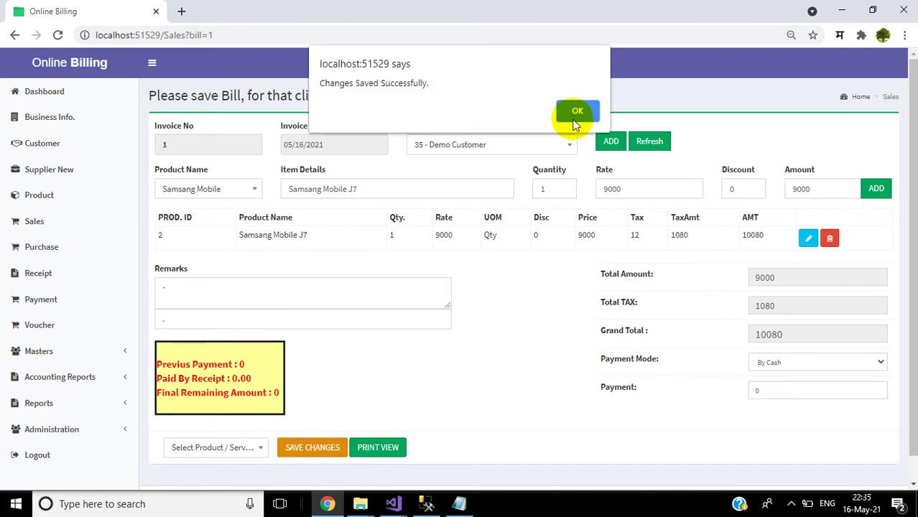
click(576, 113)
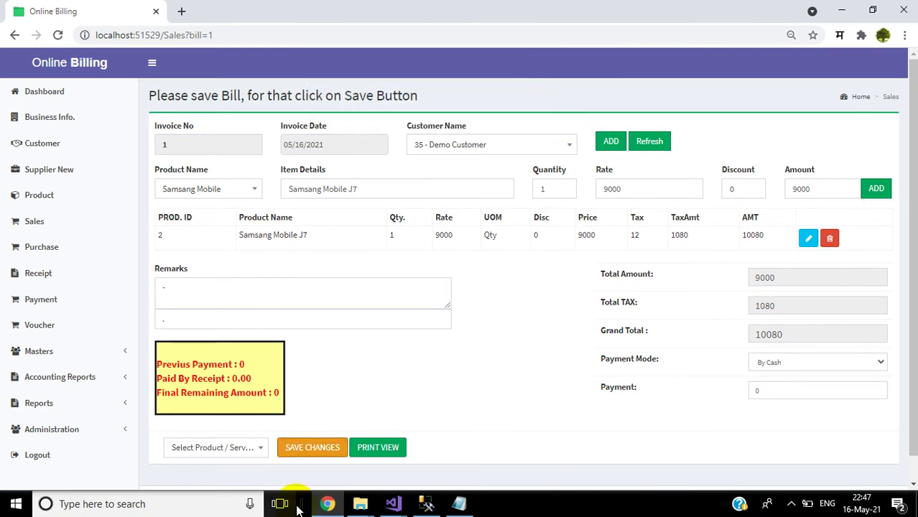
click(381, 449)
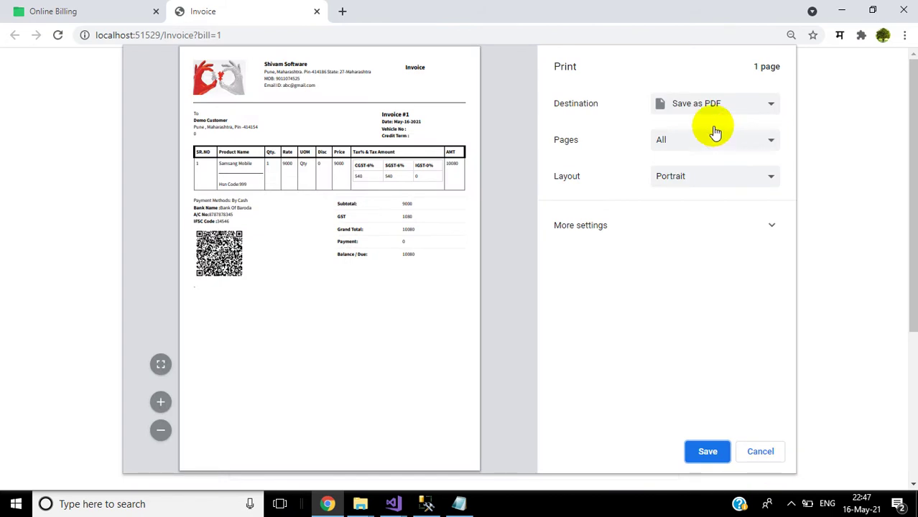
Step: Cancel the print dialog to view the printable invoice
click(703, 109)
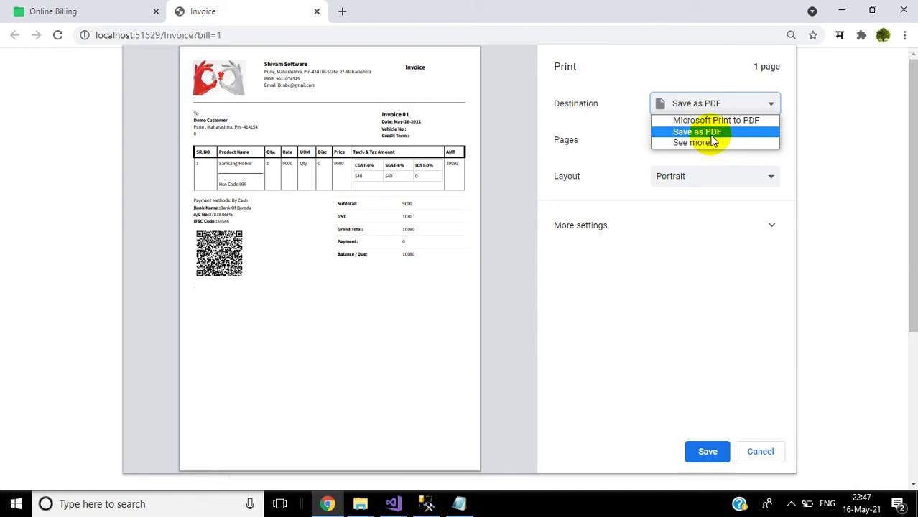
click(776, 457)
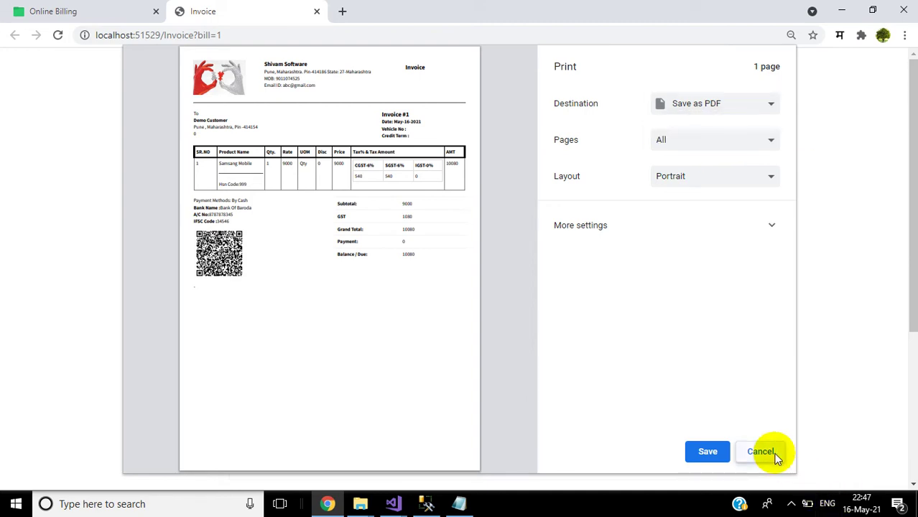
click(776, 458)
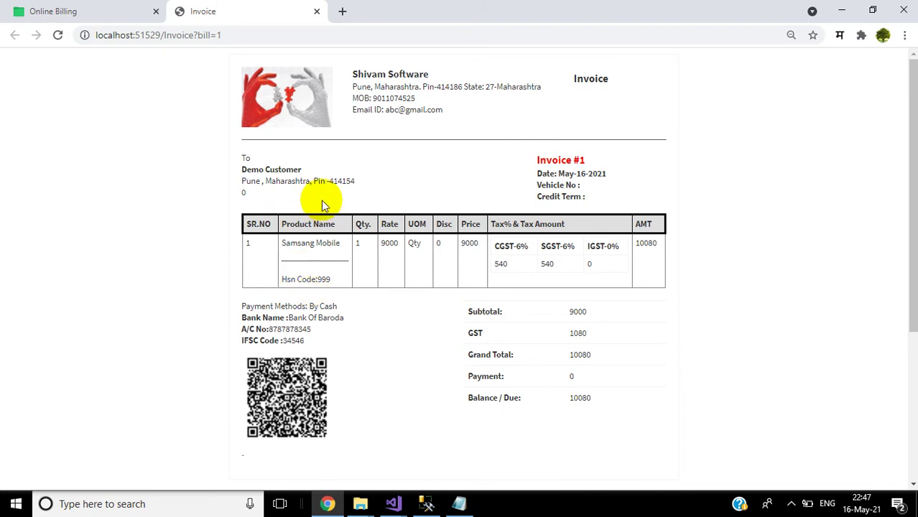
Step: Test-edit the address and Vehicle No fields, revert them, and close the invoice tab
click(286, 182)
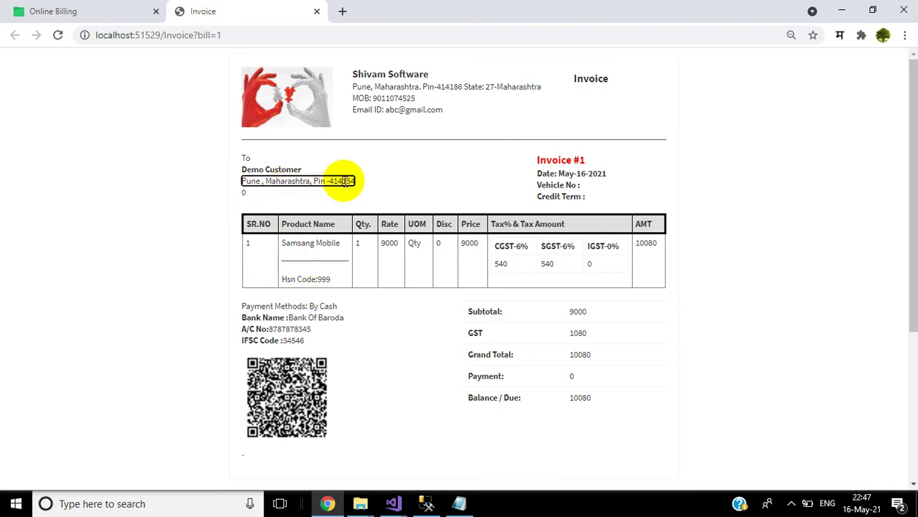
text(hhgffffff)
key(BackSpace)
key(BackSpace)
key(BackSpace)
key(BackSpace)
key(BackSpace)
key(BackSpace)
key(BackSpace)
key(BackSpace)
key(BackSpace)
key(BackSpace)
click(383, 170)
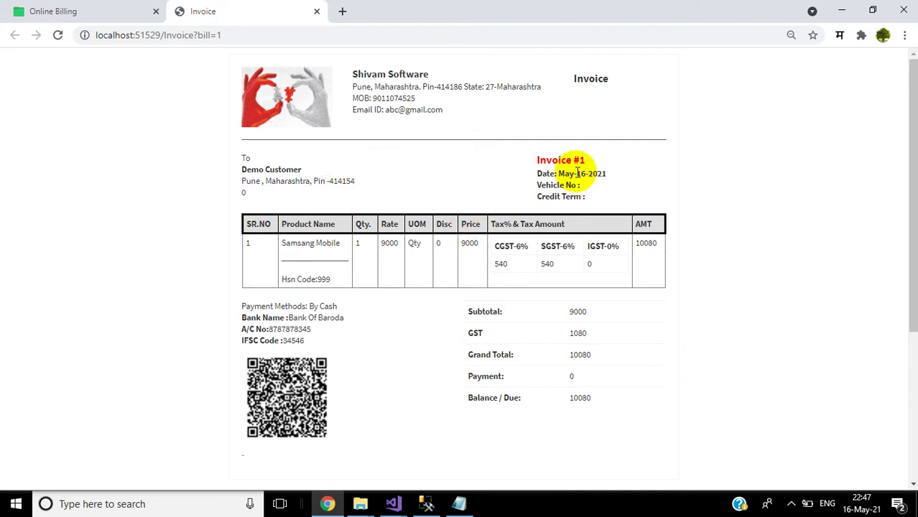
click(584, 185)
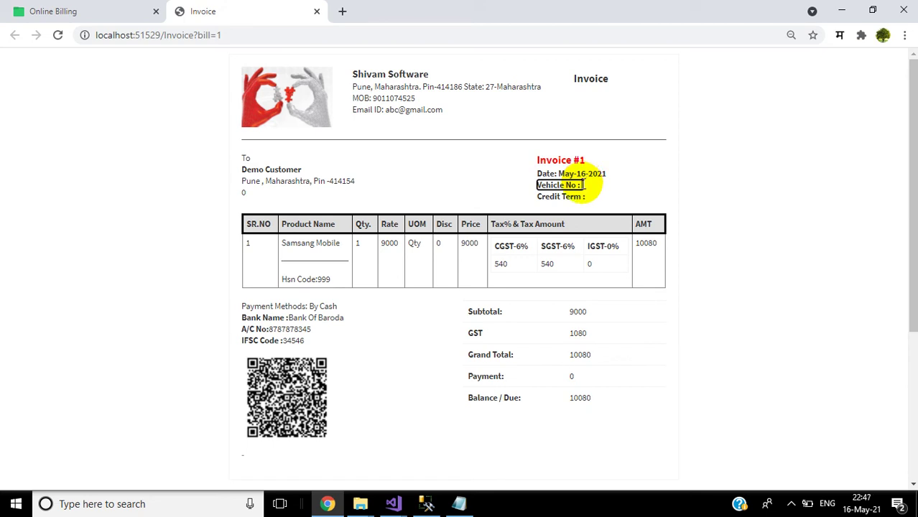
text(mmh)
key(BackSpace)
key(BackSpace)
key(BackSpace)
click(509, 180)
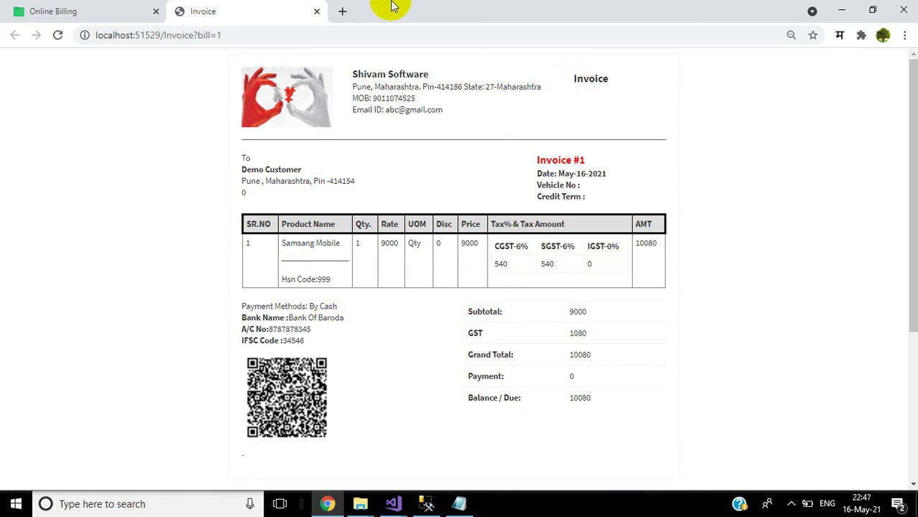
click(317, 12)
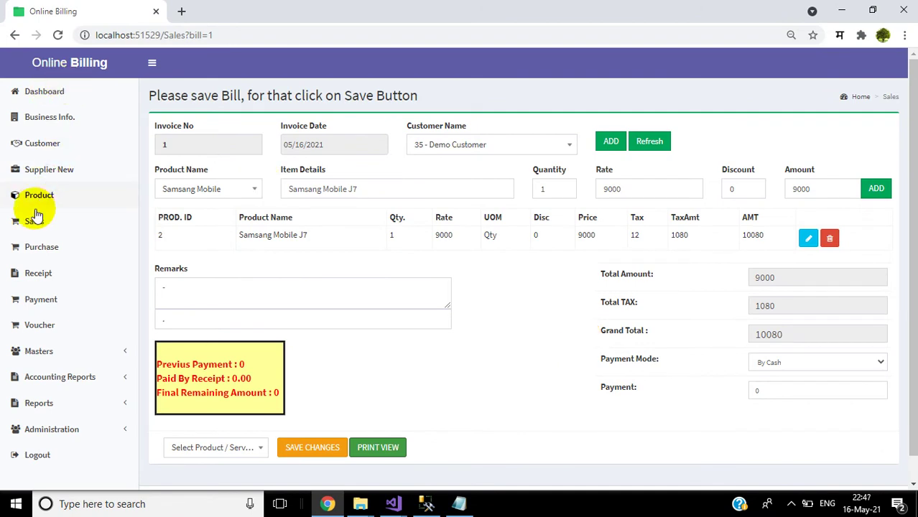
Step: Check the Sales List, then open the Trail Balance report showing 10,080.00 debit and credit totals
click(29, 234)
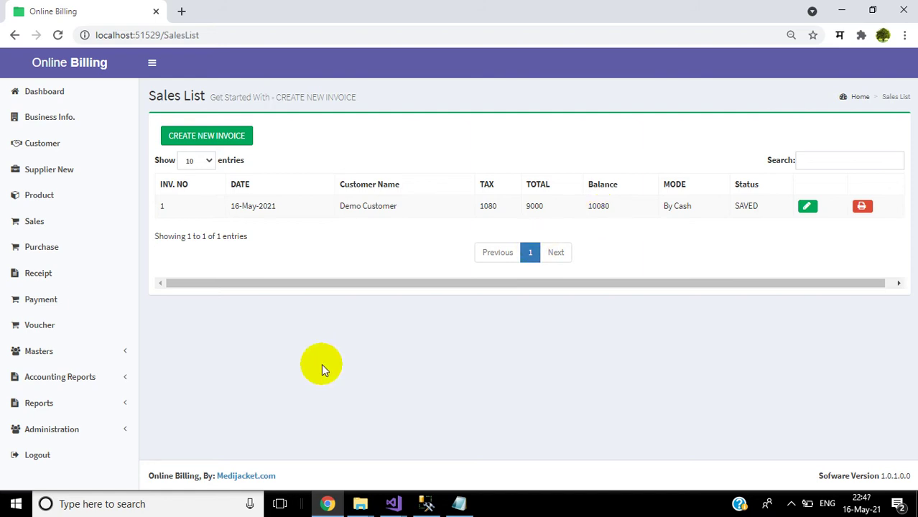
click(71, 381)
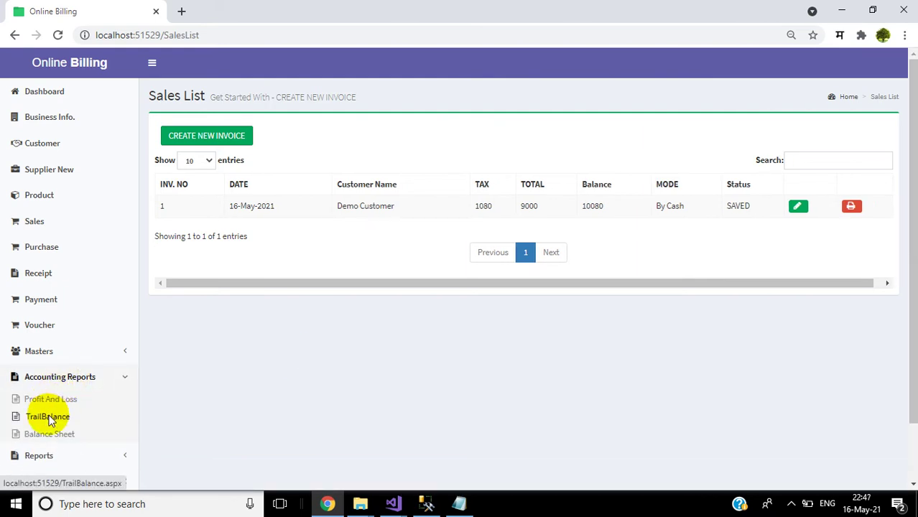
click(49, 418)
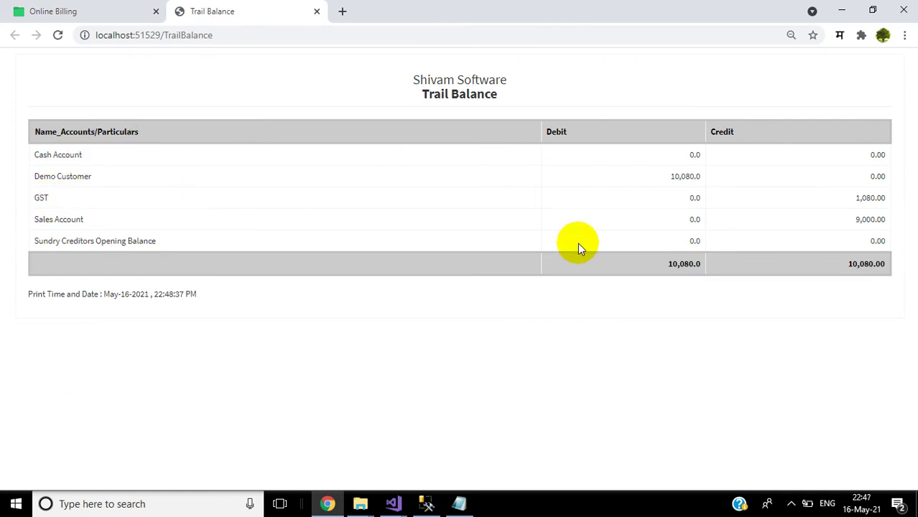
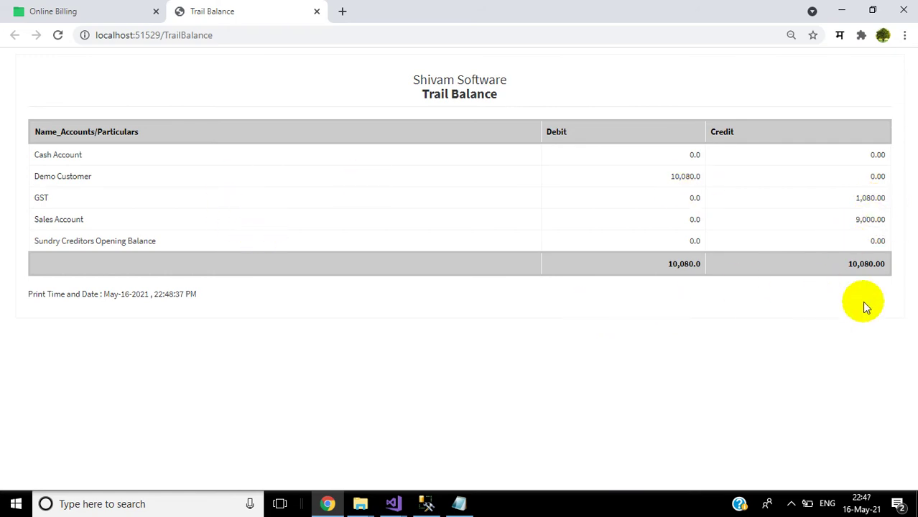
Step: Close the Trail Balance report and open invoice 1 (Samsung Mobile J7, 10080) for editing
click(317, 12)
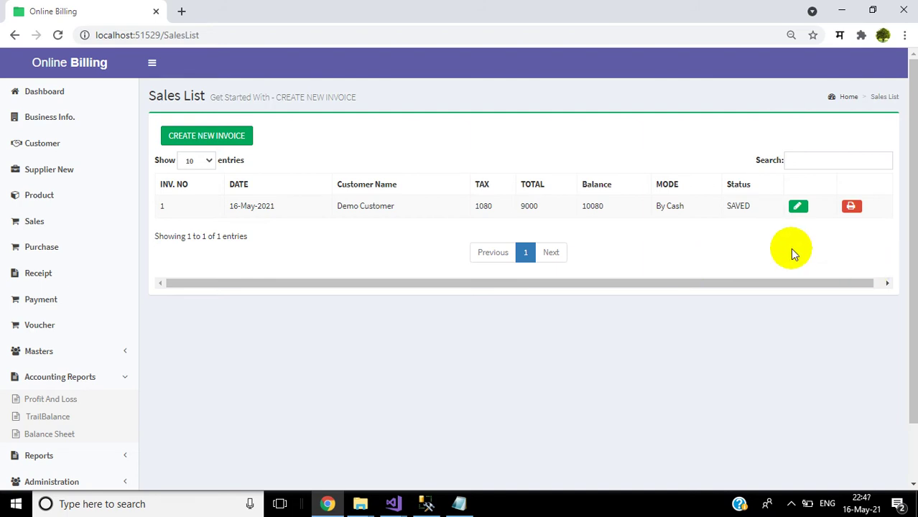
click(798, 207)
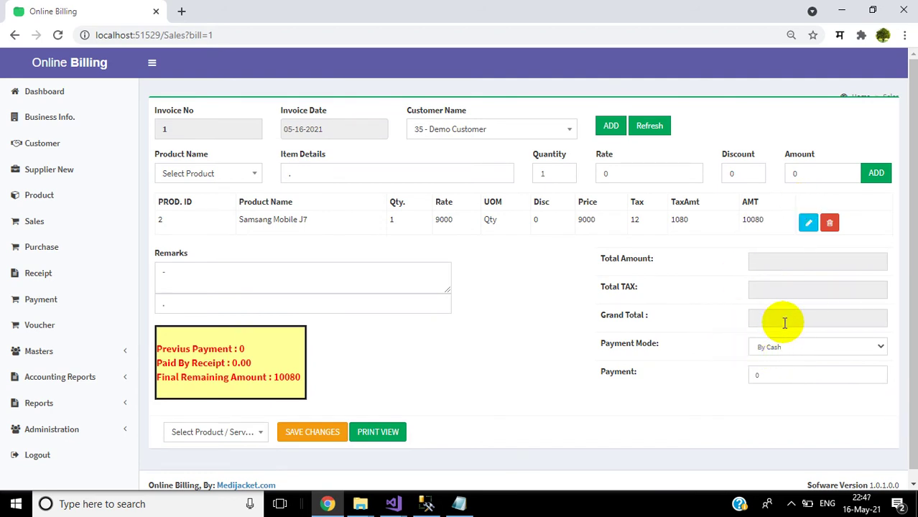
Step: Enter a 3080 payment on invoice 1 and save the changes
click(770, 378)
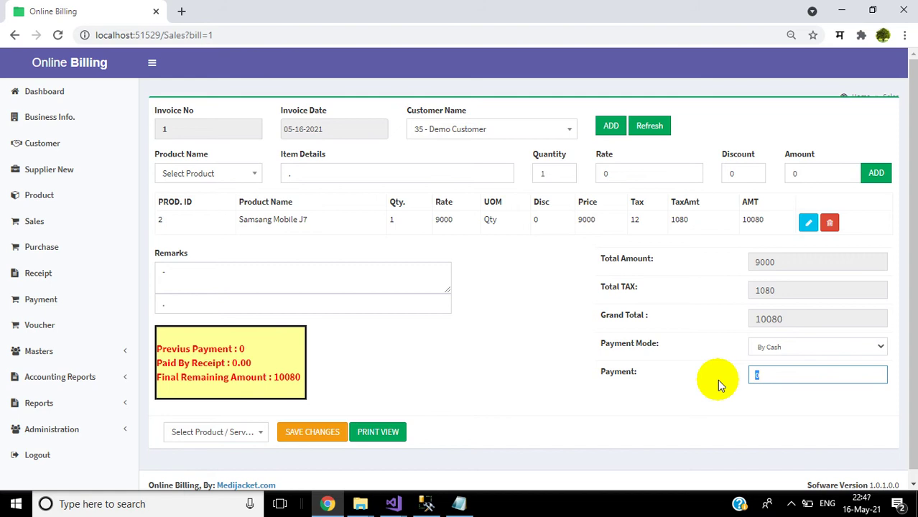
text(3080)
click(717, 379)
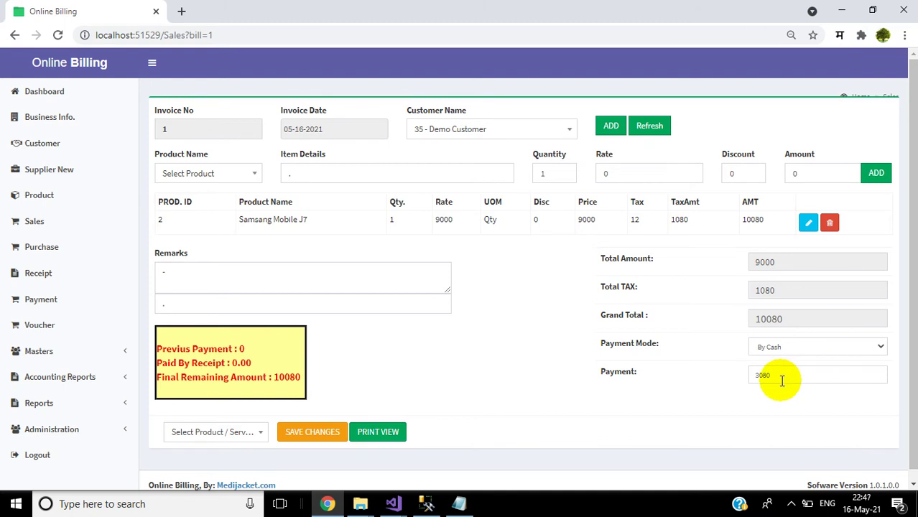
click(337, 434)
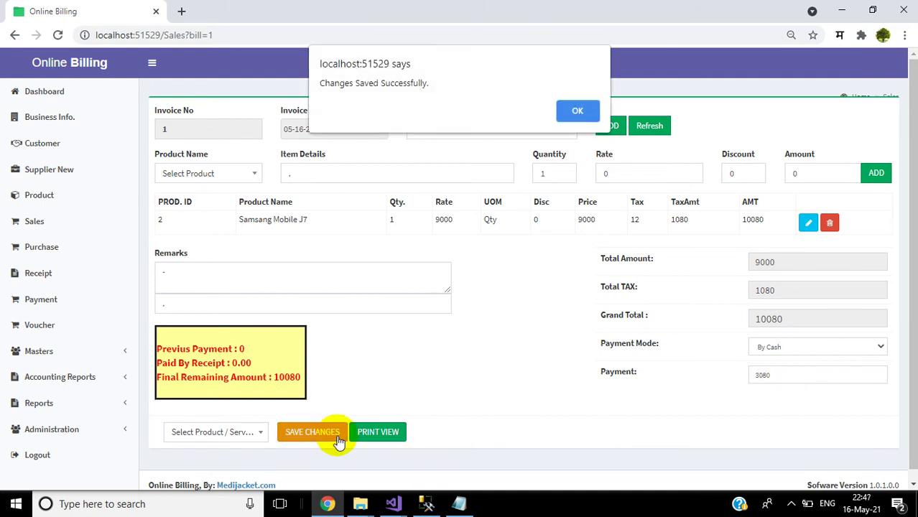
click(578, 111)
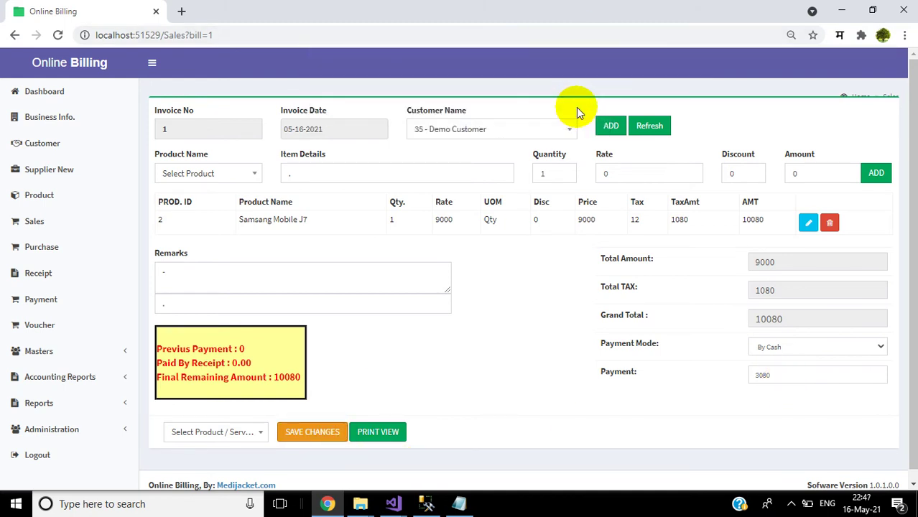
Step: Check the Sales List, reopen invoice 1 to confirm the 7000 remaining, and expand Accounting Reports
click(21, 228)
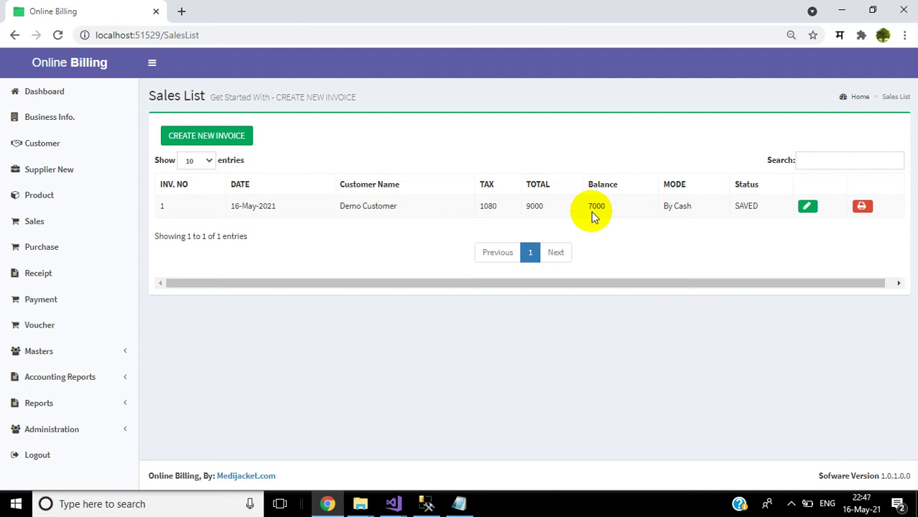
click(808, 209)
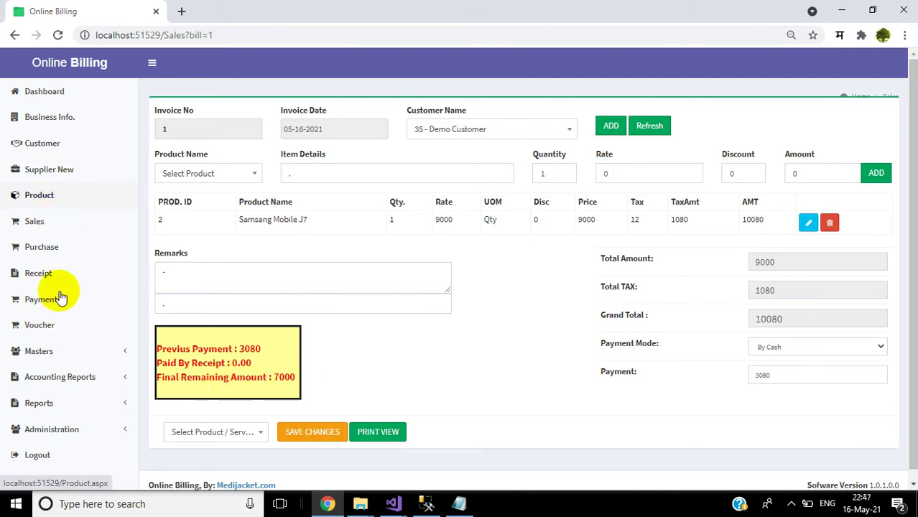
click(73, 390)
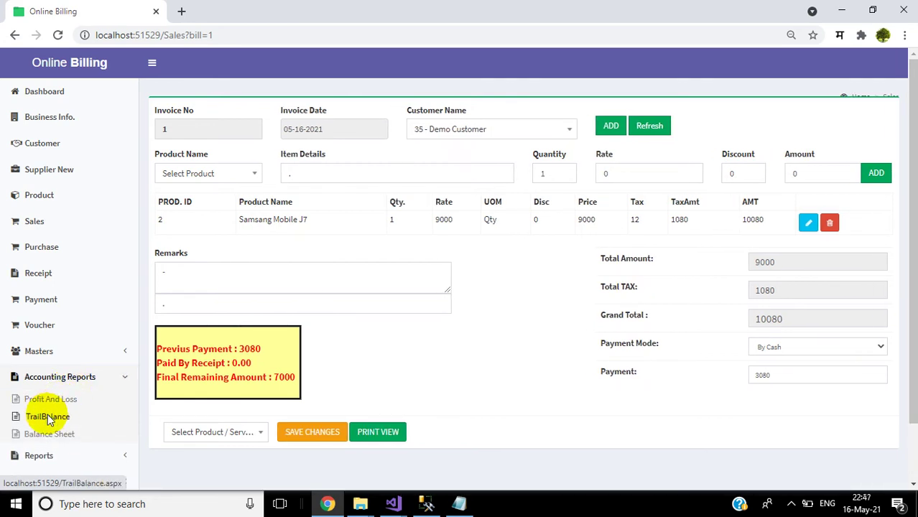
Step: Review the Trail Balance for the 3080 cash payment, then confirm invoice 1's 7000 balance in the Sales List
click(43, 416)
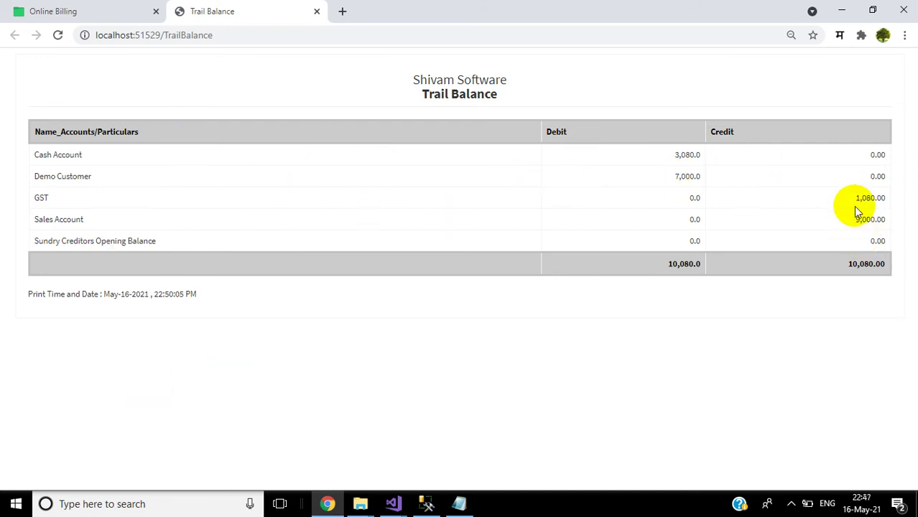
click(317, 11)
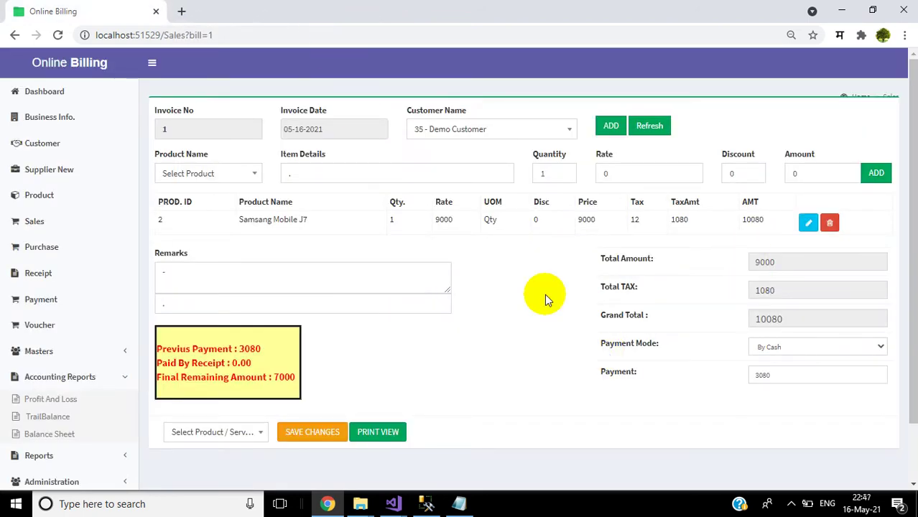
click(49, 226)
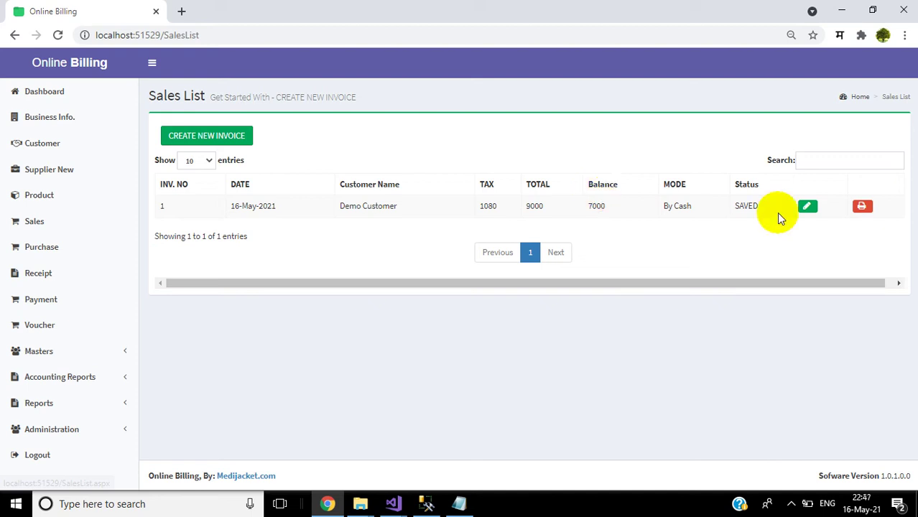
click(806, 207)
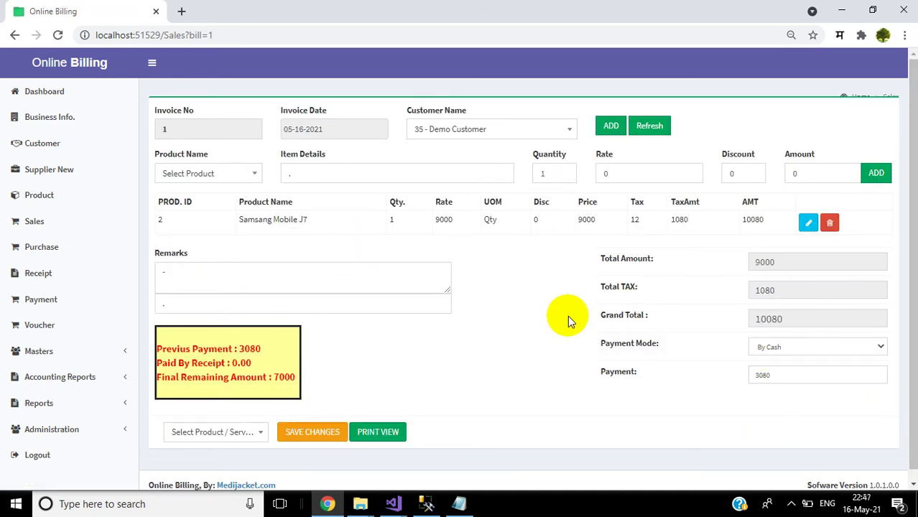
click(31, 224)
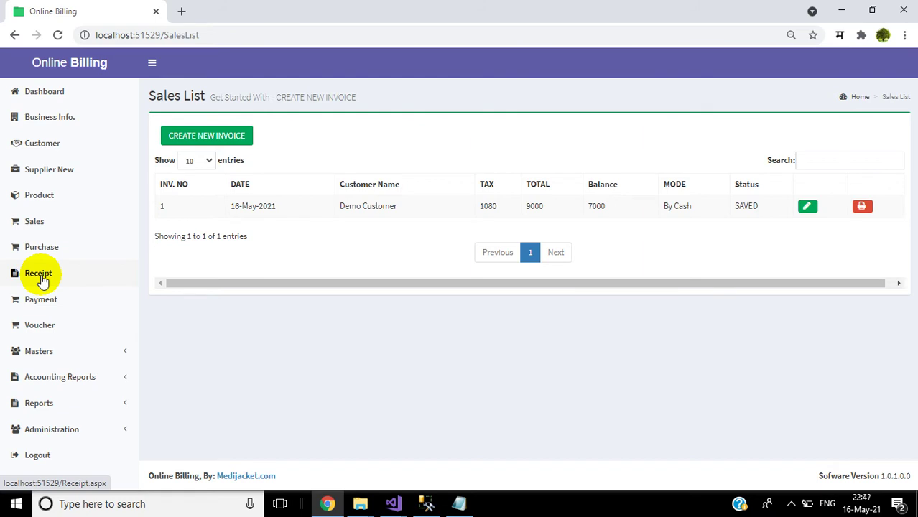
Step: Record a 7000 receipt dated 18 May 2021 from Demo Customer against bill 1, then view the Sales List
click(39, 277)
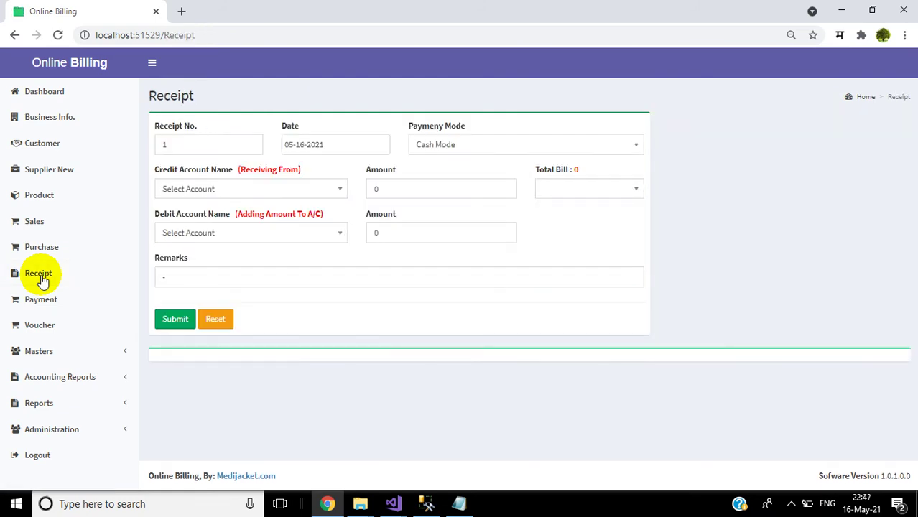
click(307, 146)
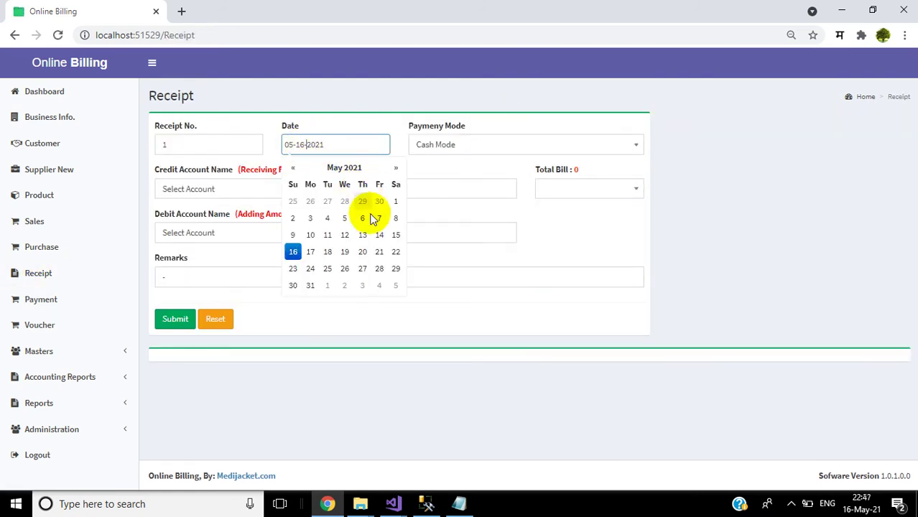
click(328, 252)
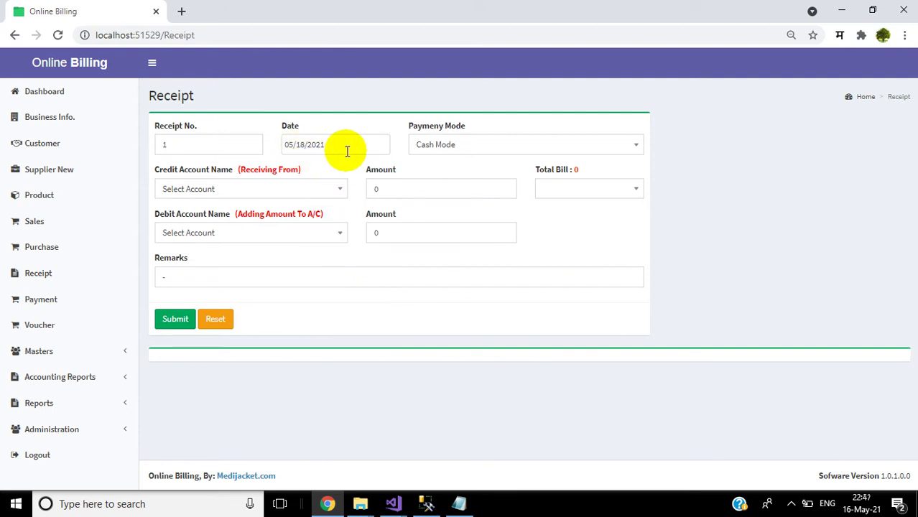
click(289, 190)
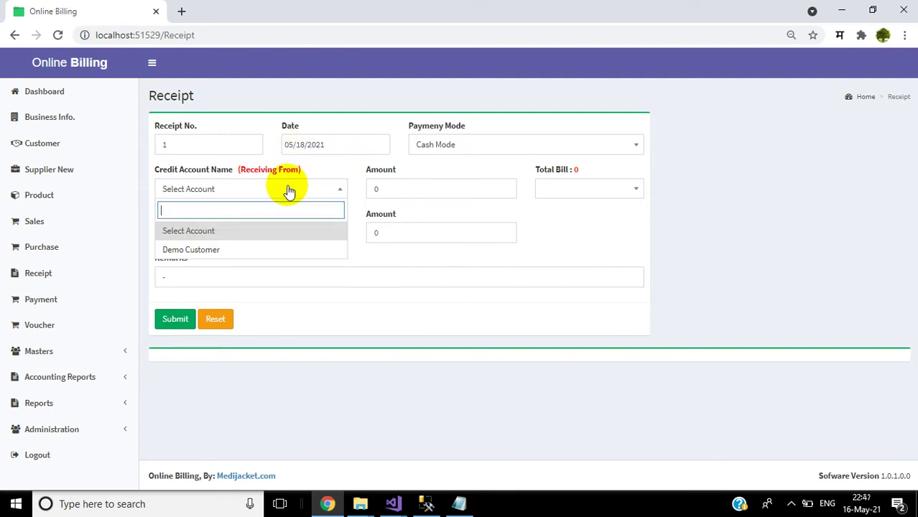
click(204, 249)
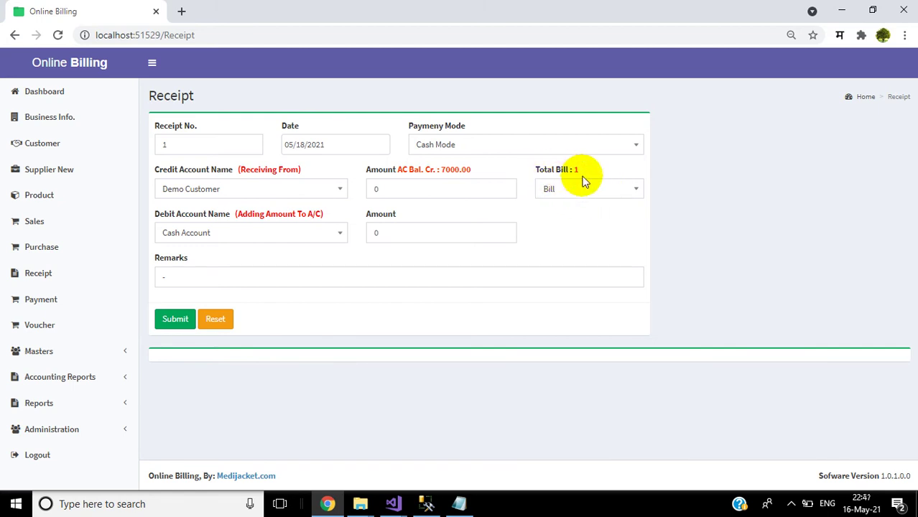
click(582, 188)
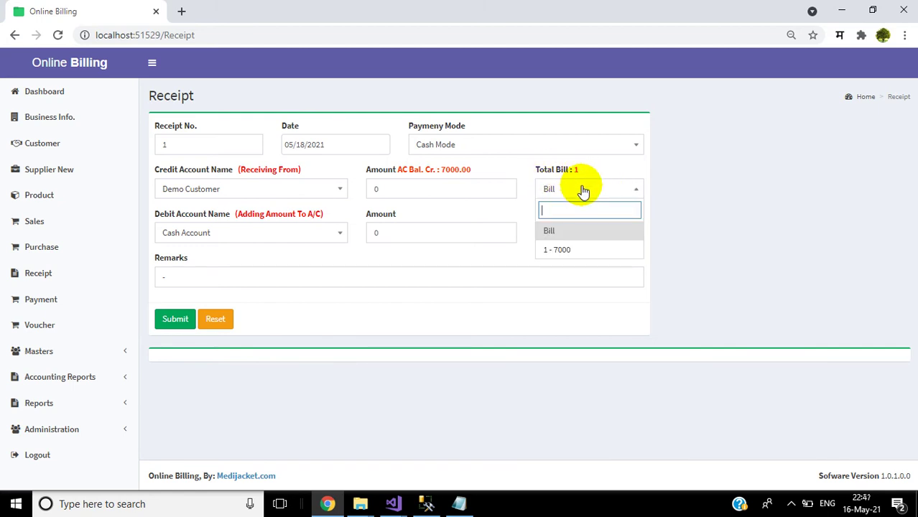
click(561, 250)
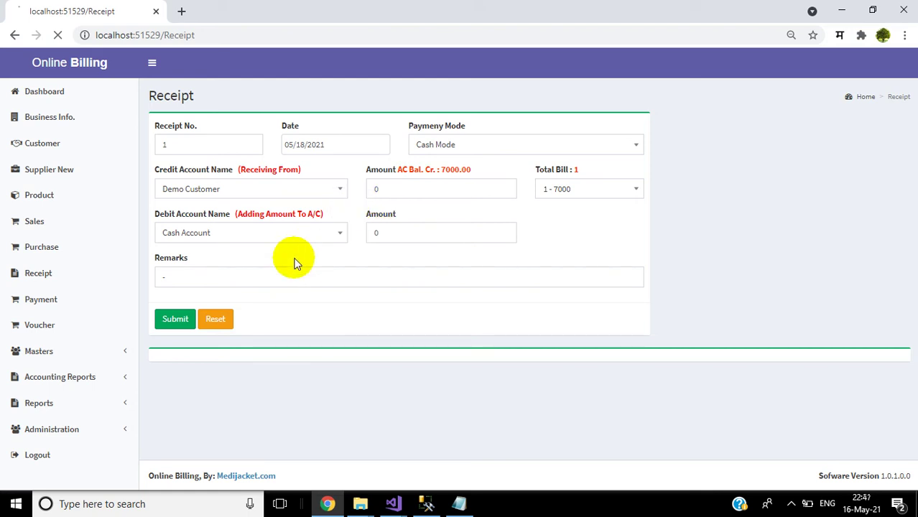
click(176, 320)
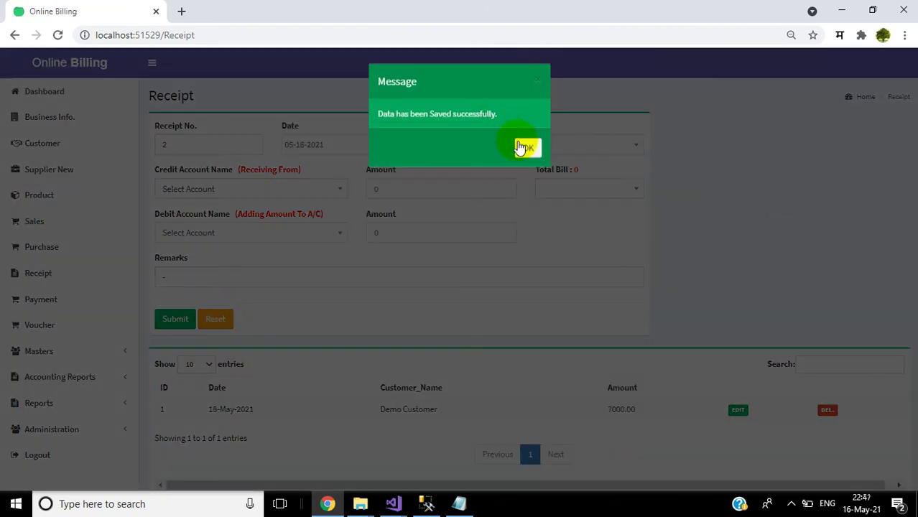
click(527, 148)
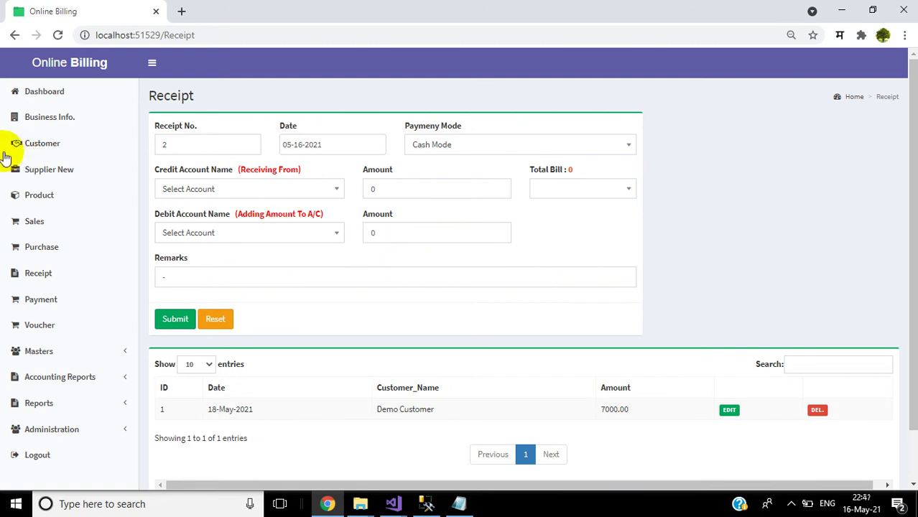
click(63, 237)
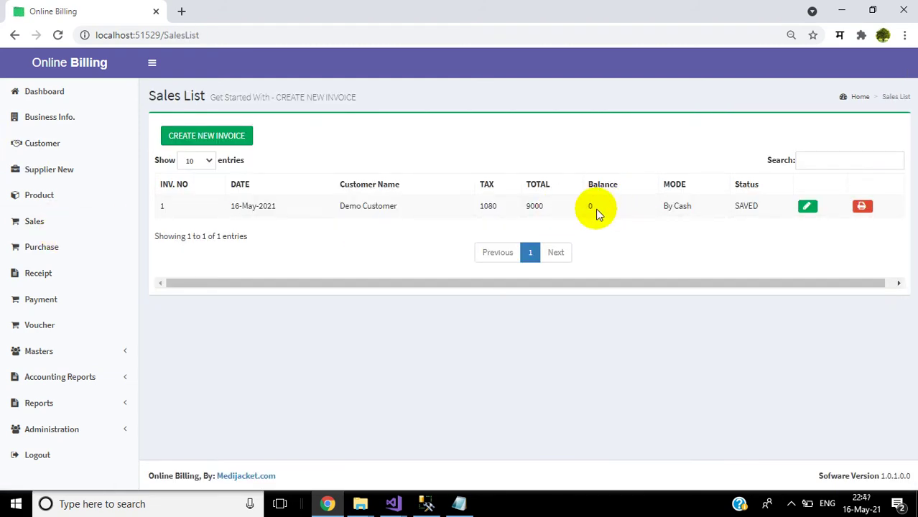
Step: Confirm invoice 1 shows 0 remaining and the Trail Balance shows 10,080 in Cash Account
click(809, 209)
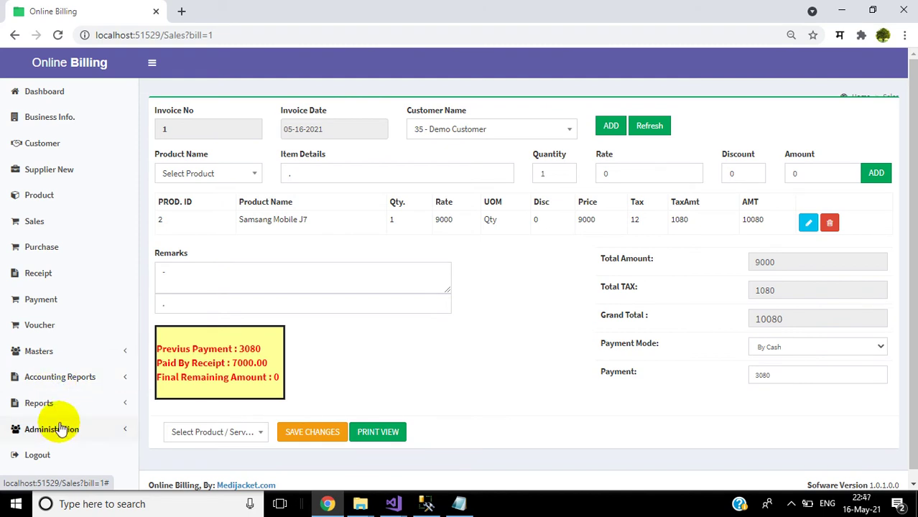
click(66, 378)
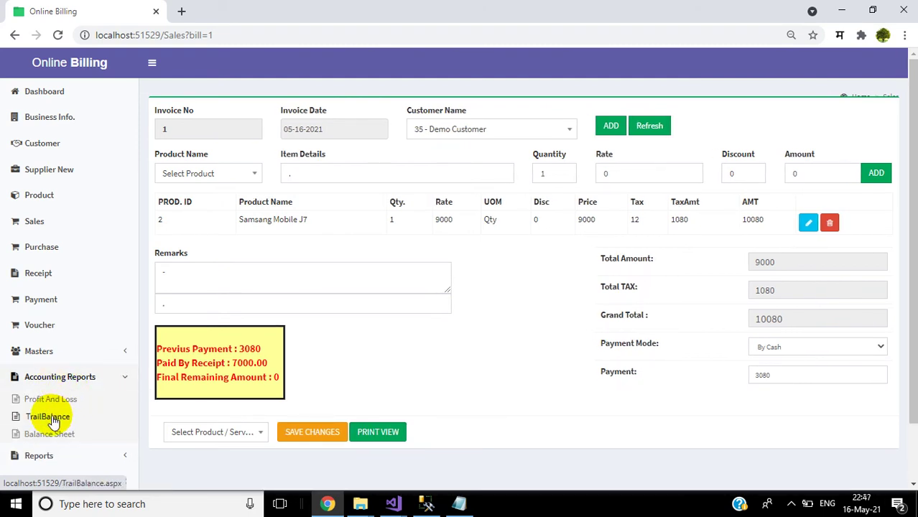
click(49, 417)
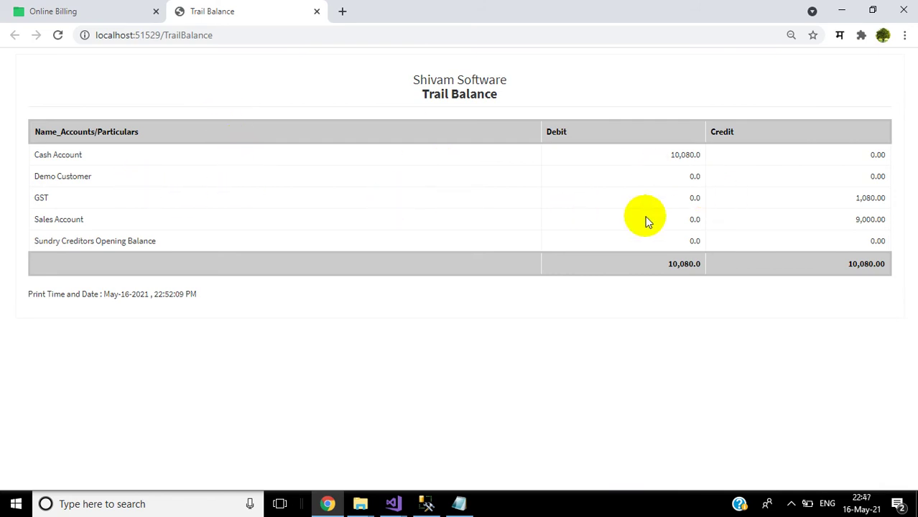
click(315, 12)
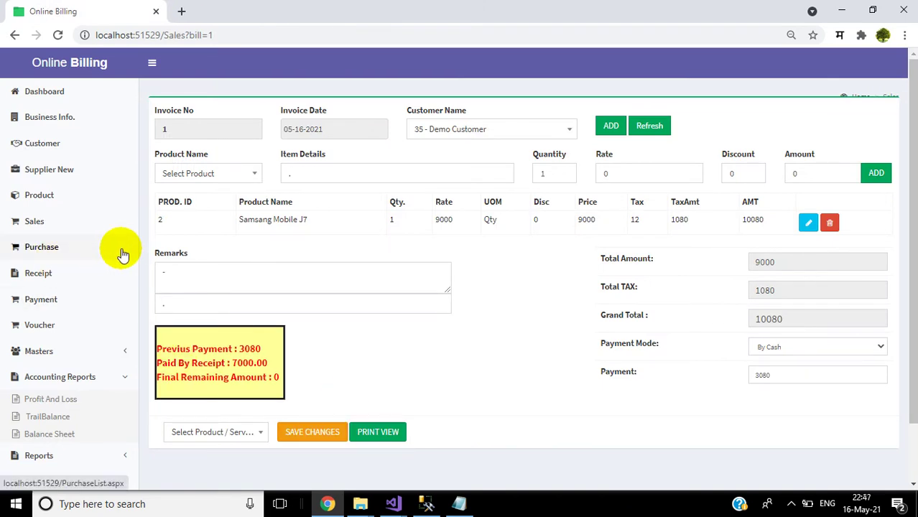
Step: Start a new purchase invoice from 36 - Demo Supplier for Samsung Mobile, then view the Product list
click(61, 253)
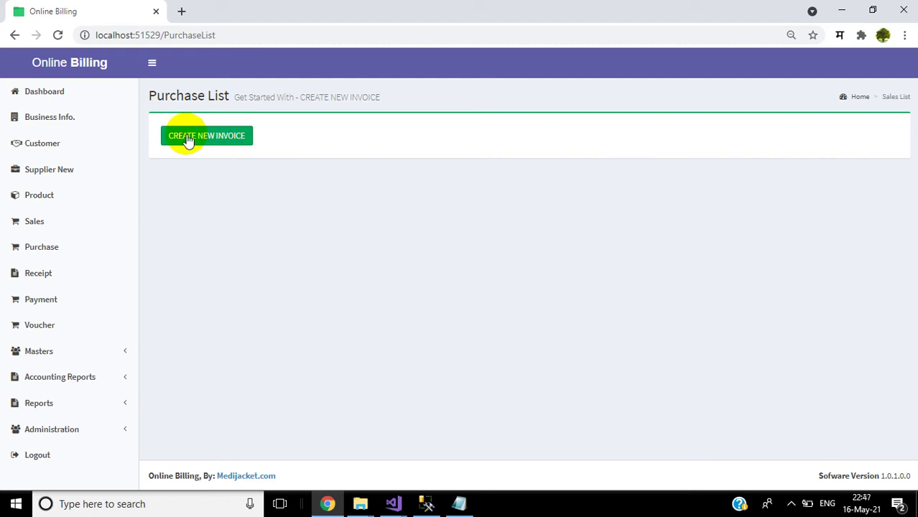
click(188, 137)
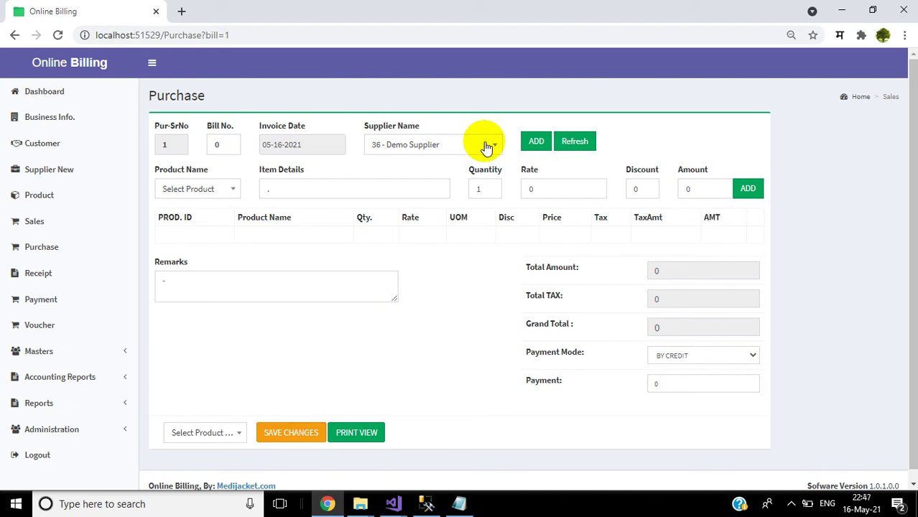
click(487, 148)
click(487, 147)
click(205, 189)
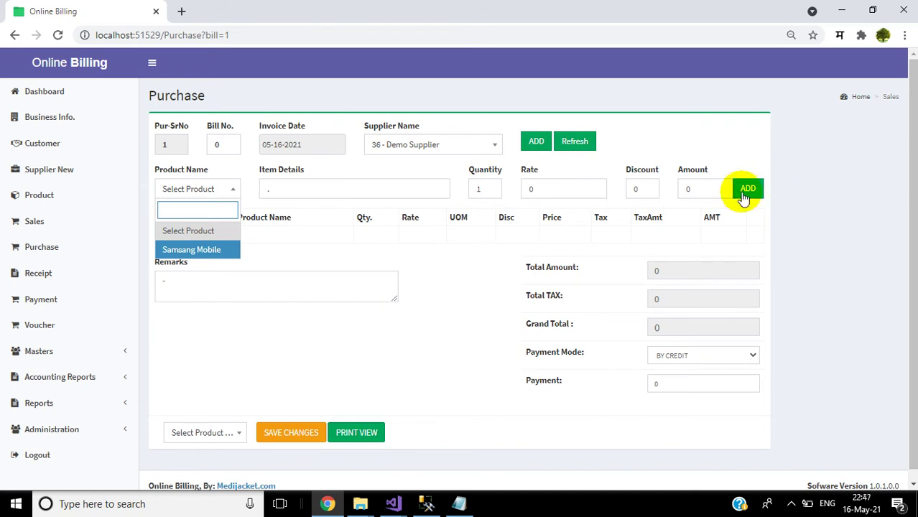
key(Return)
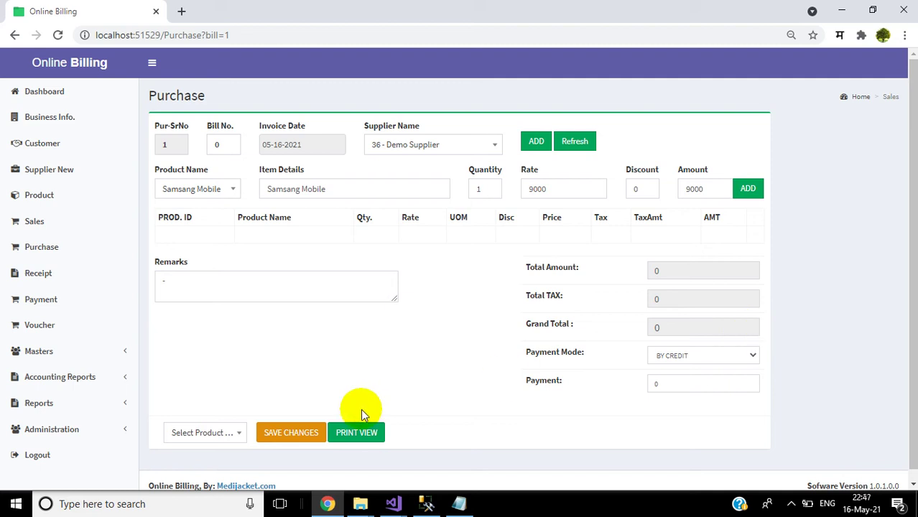
click(40, 196)
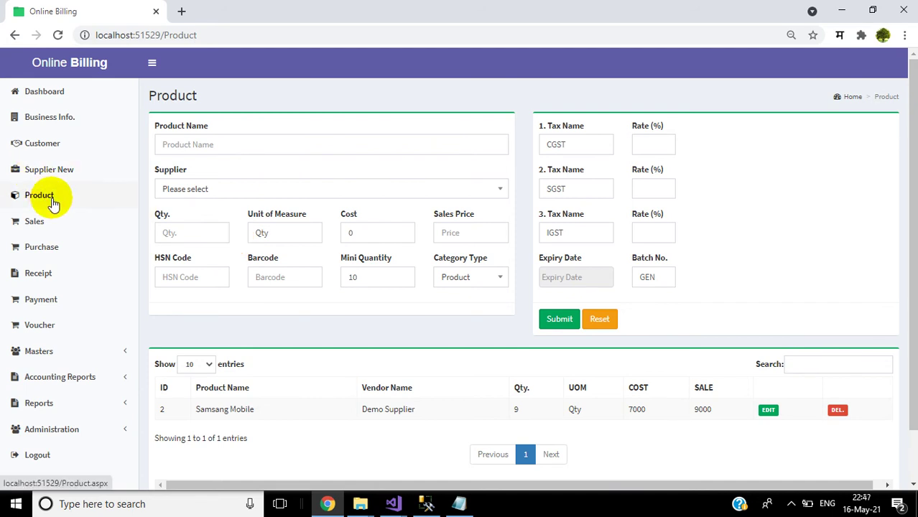
Step: Open a Payment entry crediting Demo Supplier, with Cash Account as the debited account
click(62, 307)
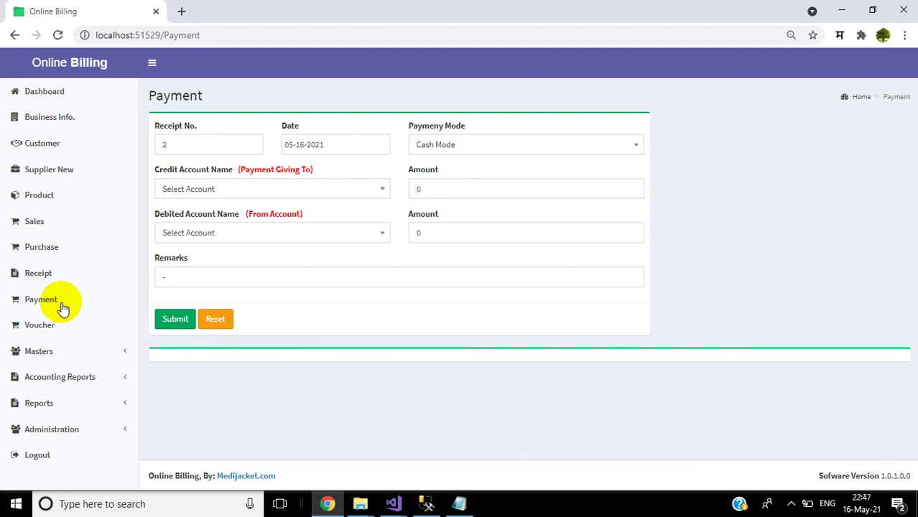
click(321, 191)
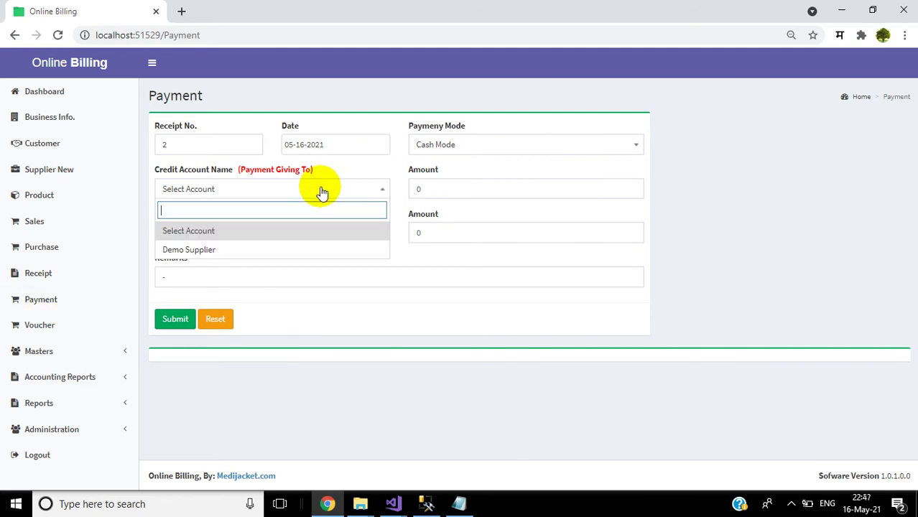
click(250, 250)
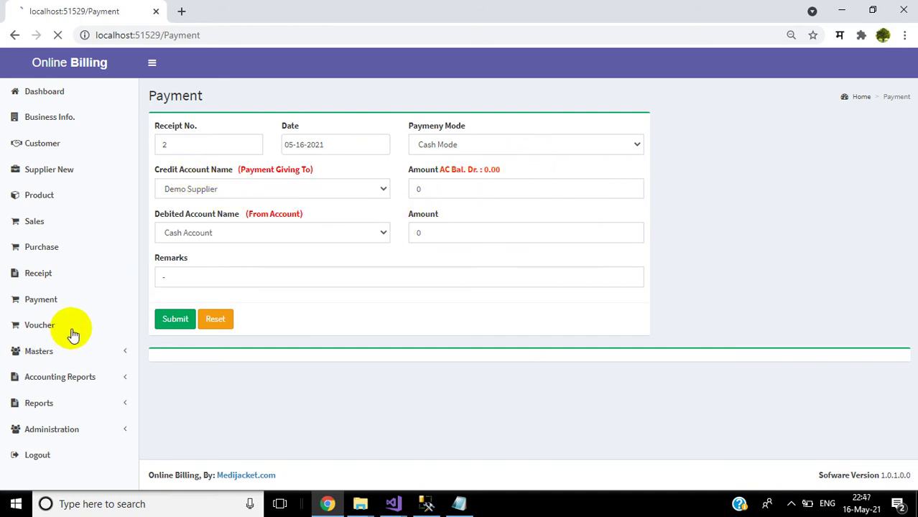
Step: Start a voucher of type Income with Demo Customer as the party
click(40, 325)
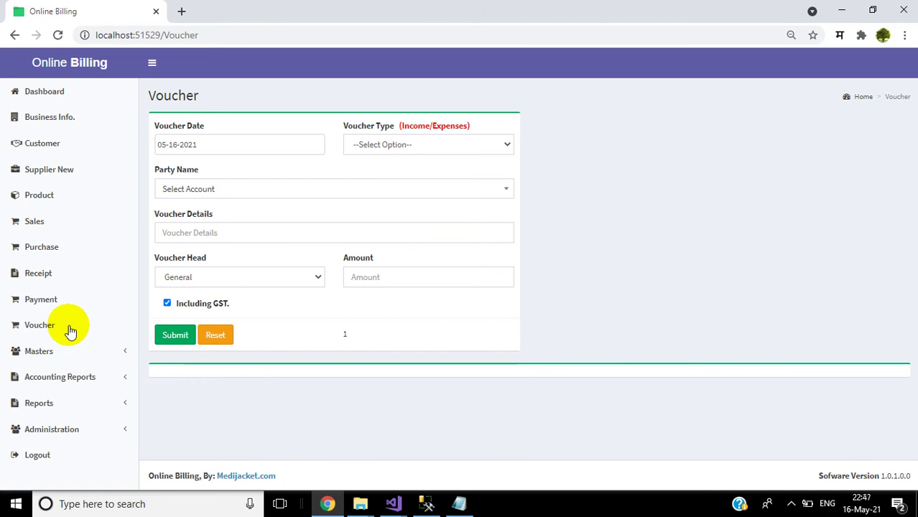
click(393, 145)
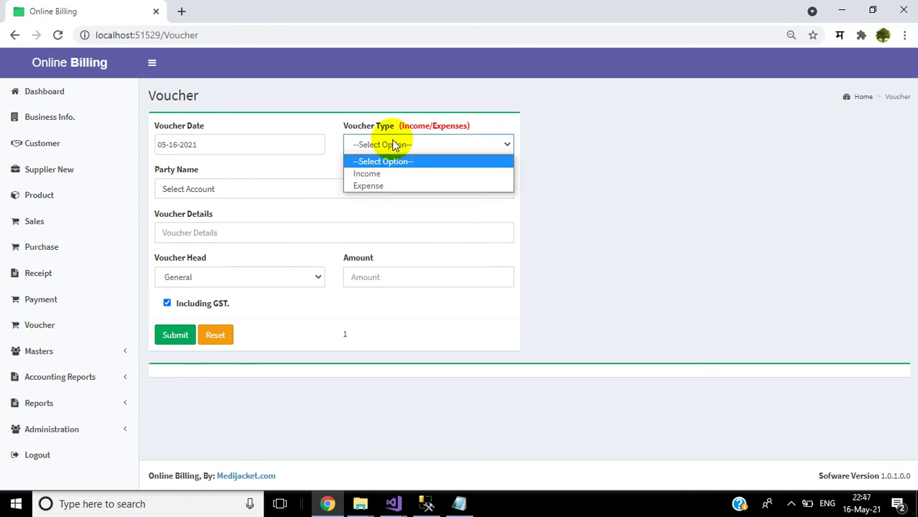
click(373, 175)
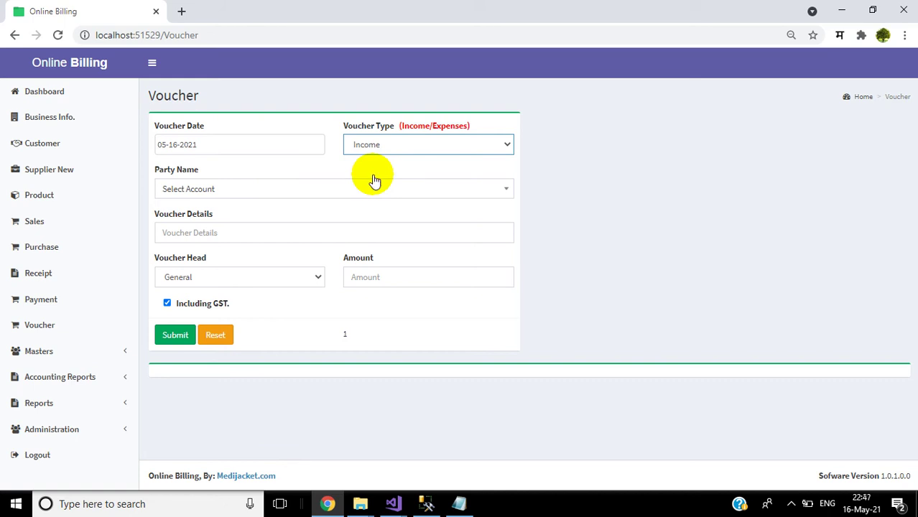
click(346, 191)
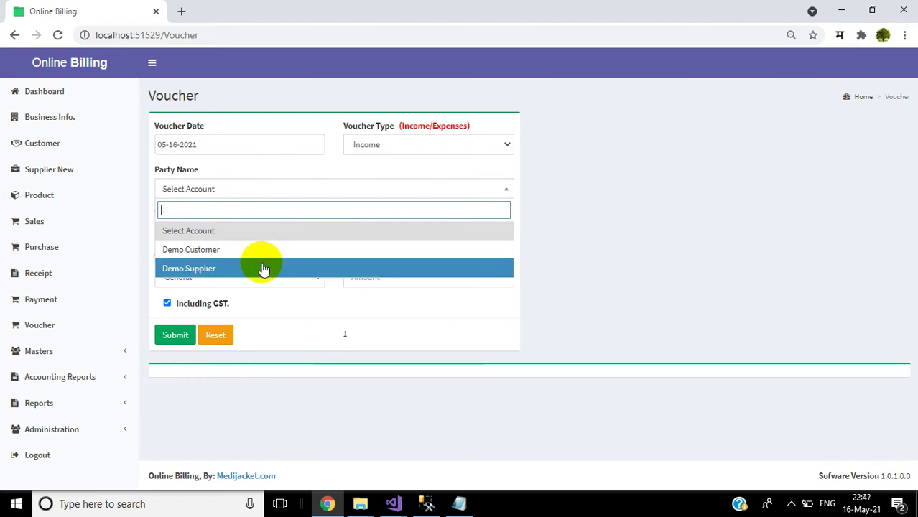
click(265, 250)
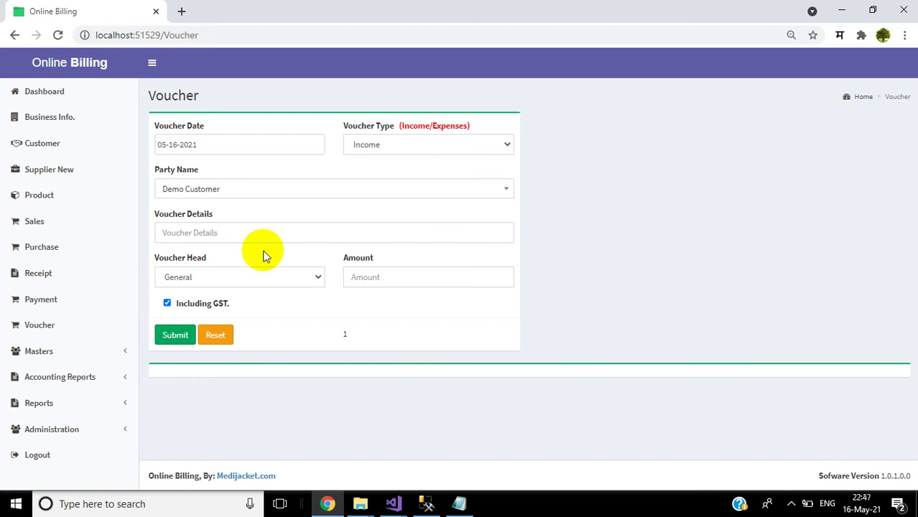
Step: Enter details 'Extra' and amount 1000 excluding GST, and submit the voucher
click(250, 232)
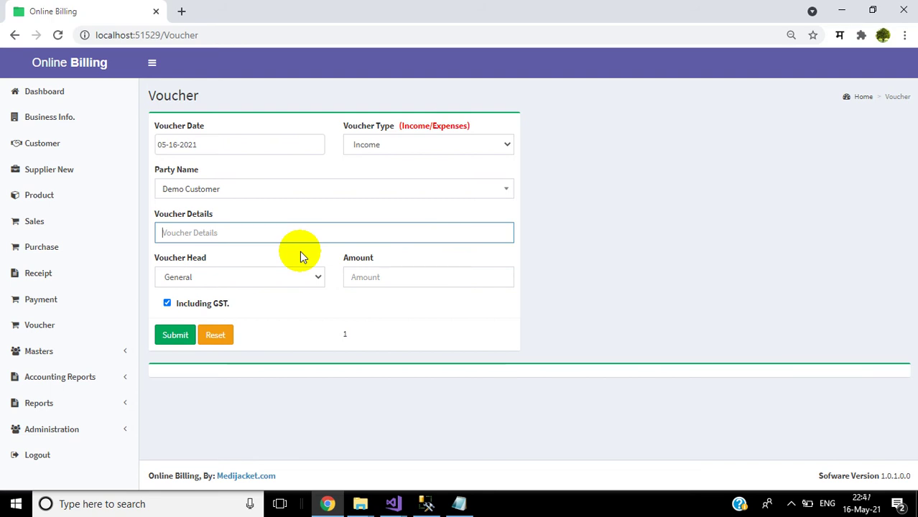
text(Extra)
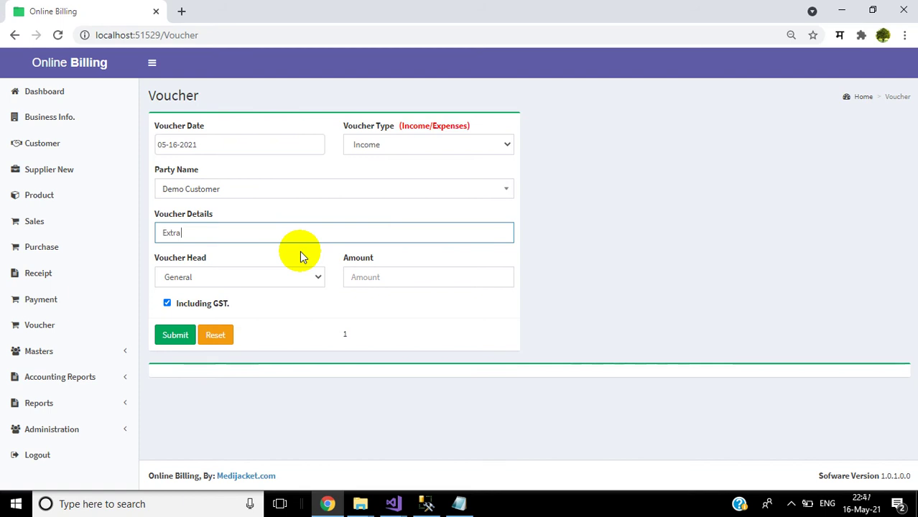
click(382, 278)
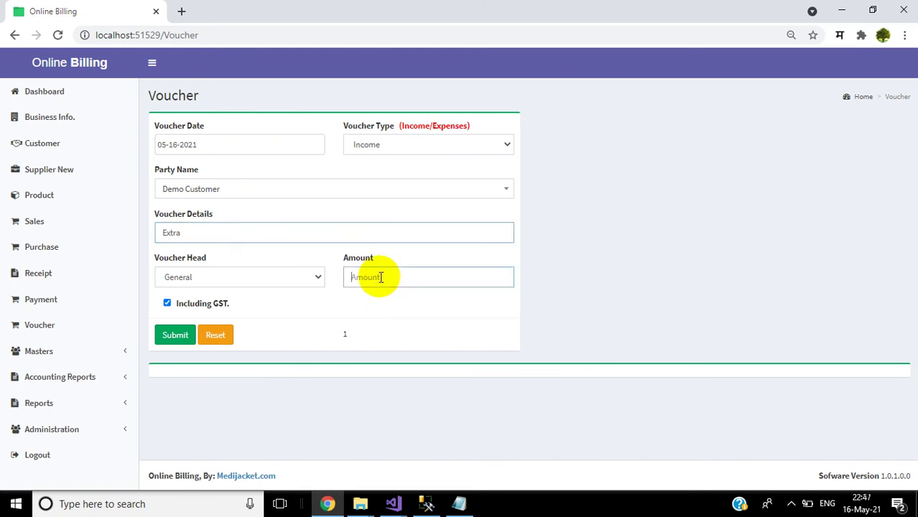
text(1000)
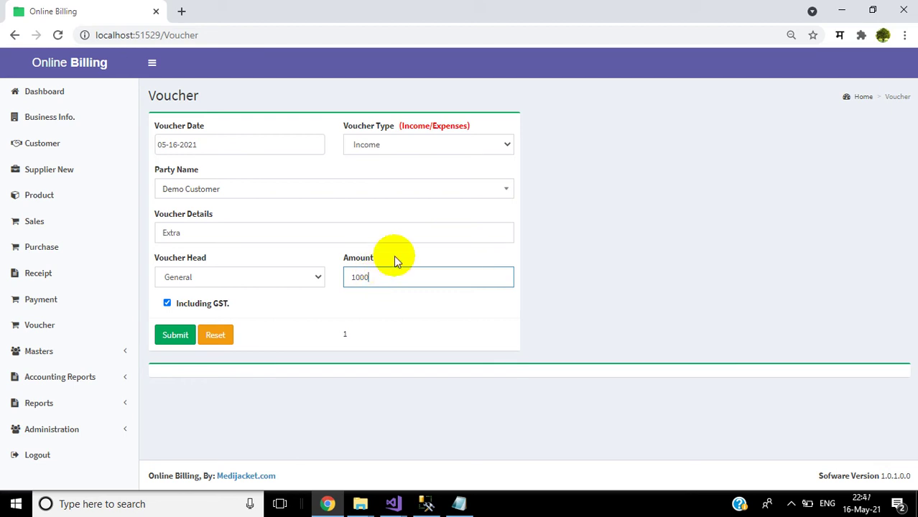
click(171, 305)
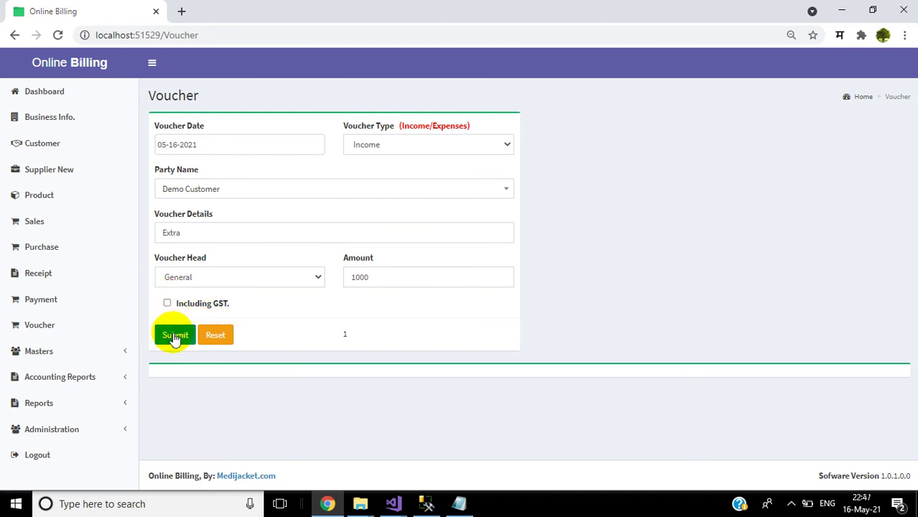
click(174, 335)
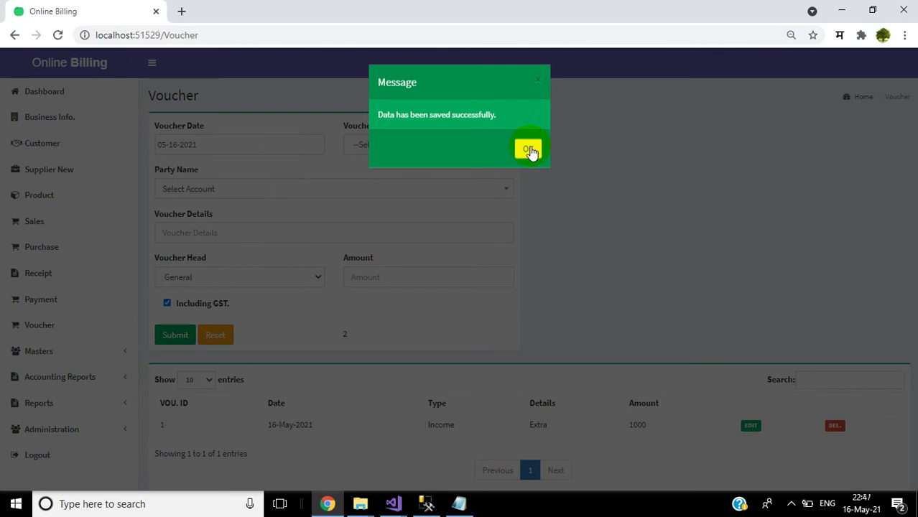
click(529, 150)
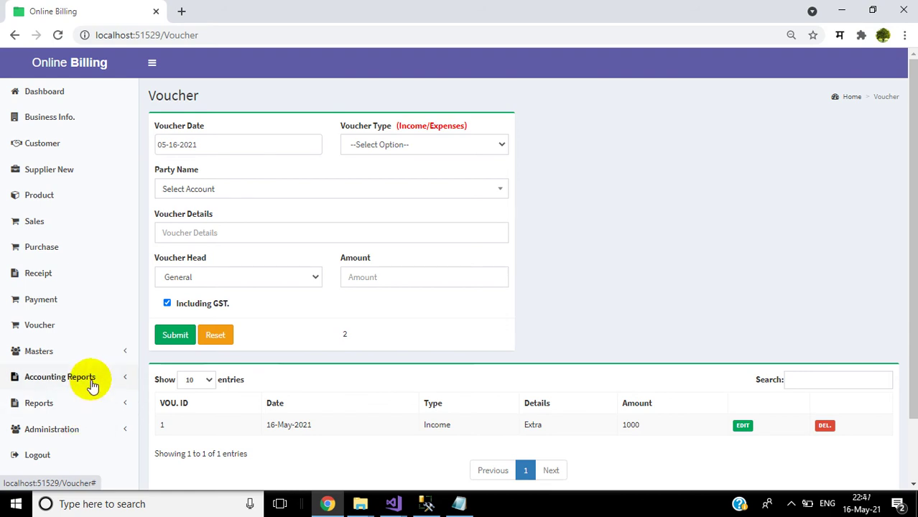
click(90, 383)
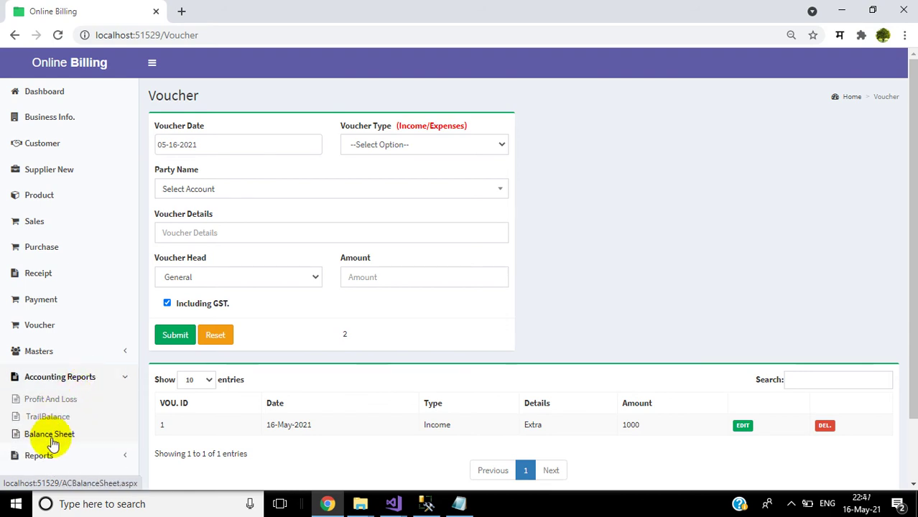
click(50, 436)
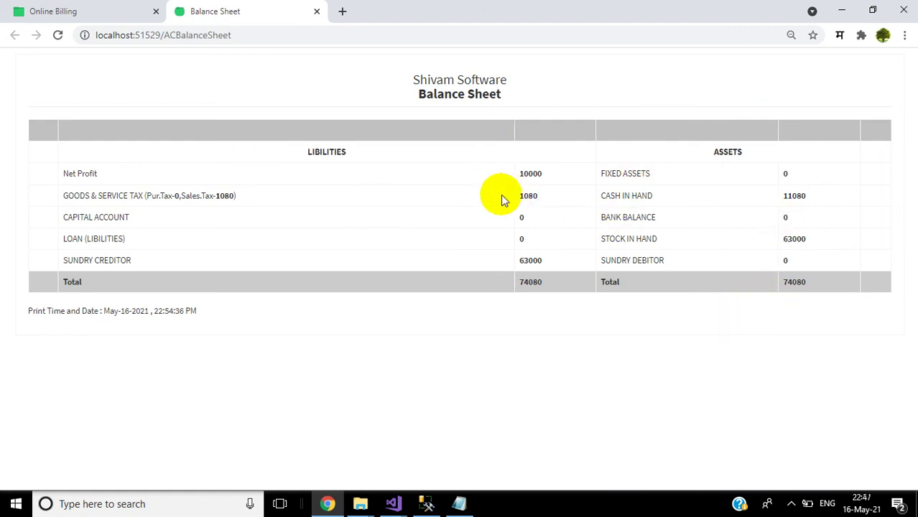
click(315, 13)
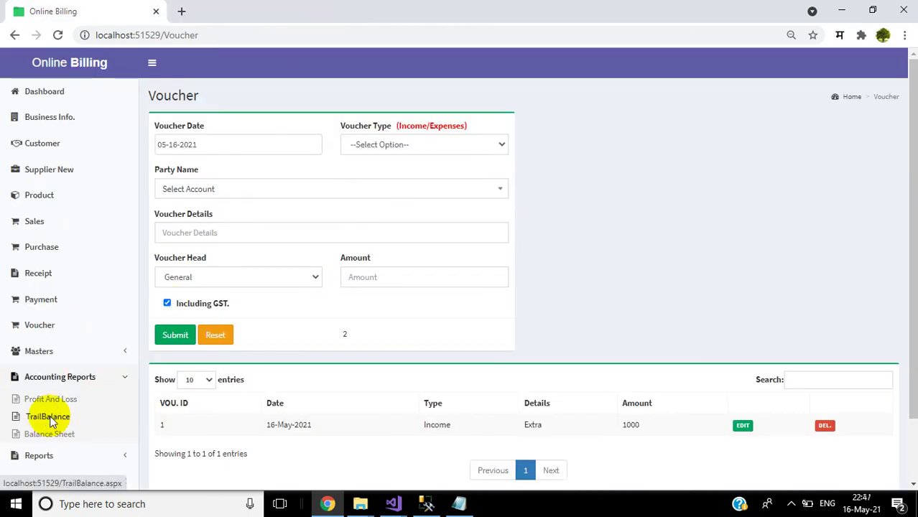
click(48, 418)
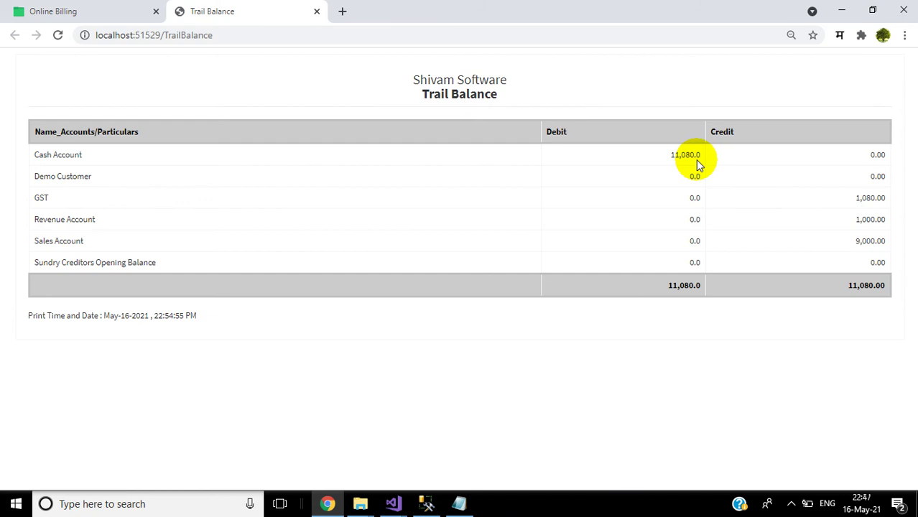
click(317, 14)
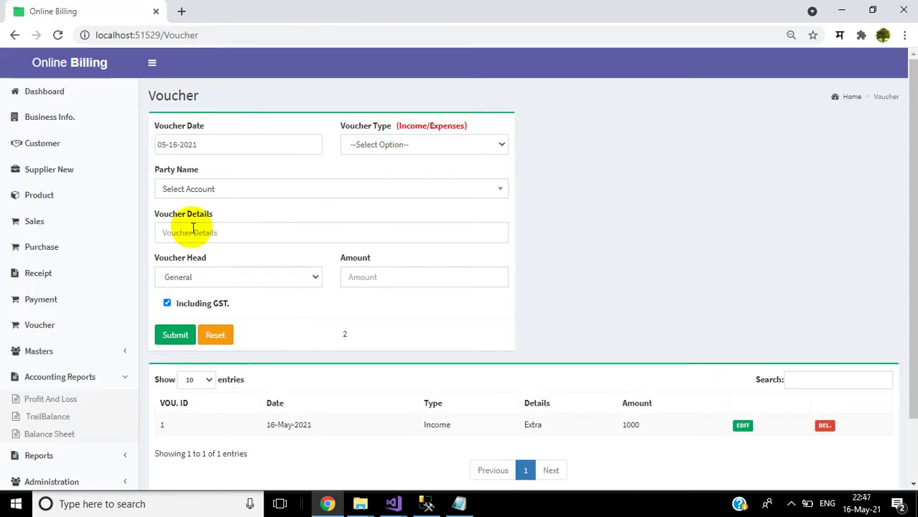
click(57, 400)
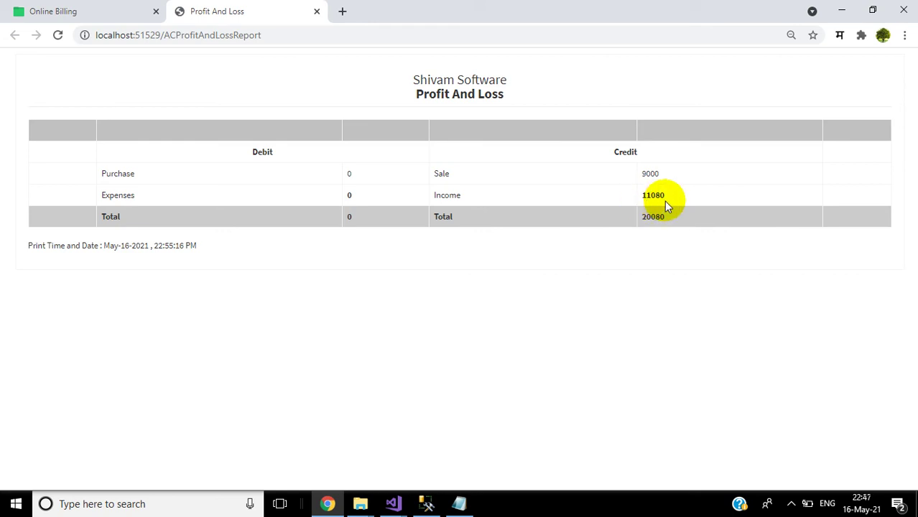
click(317, 12)
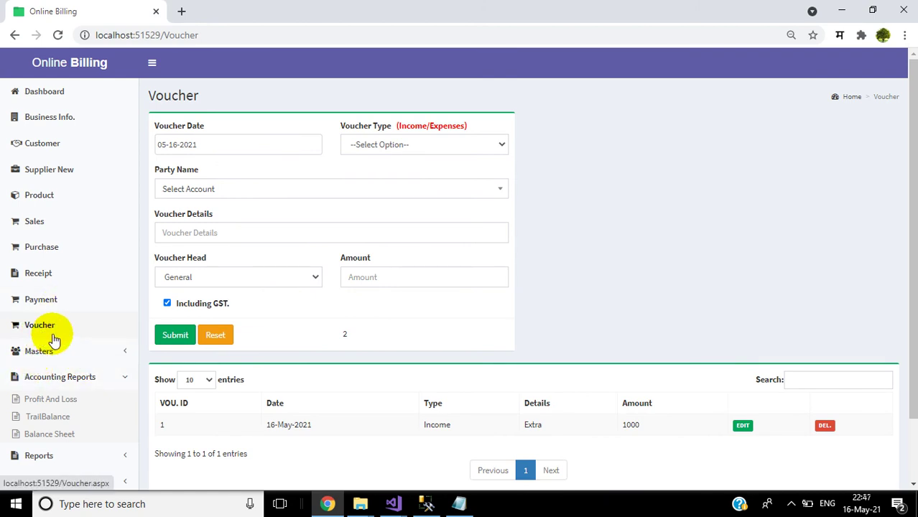
Step: Check which Voucher Head options the voucher form currently offers
click(54, 339)
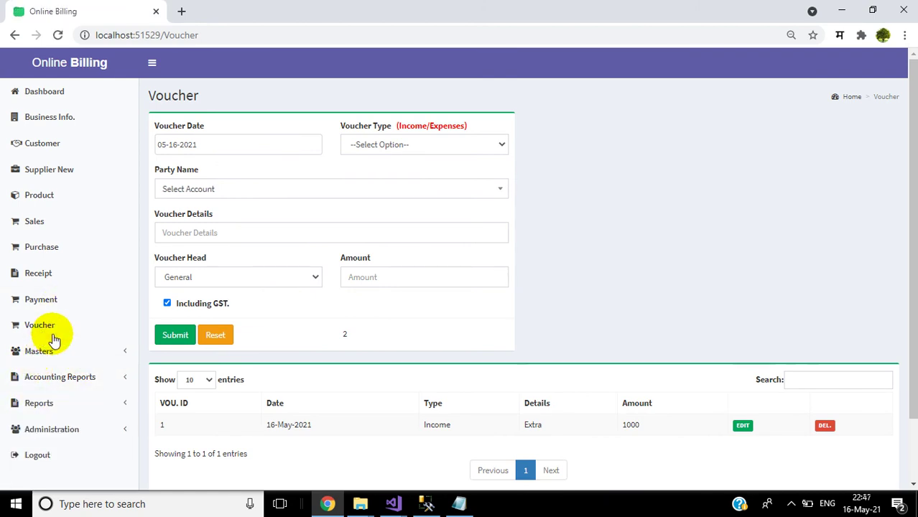
click(246, 278)
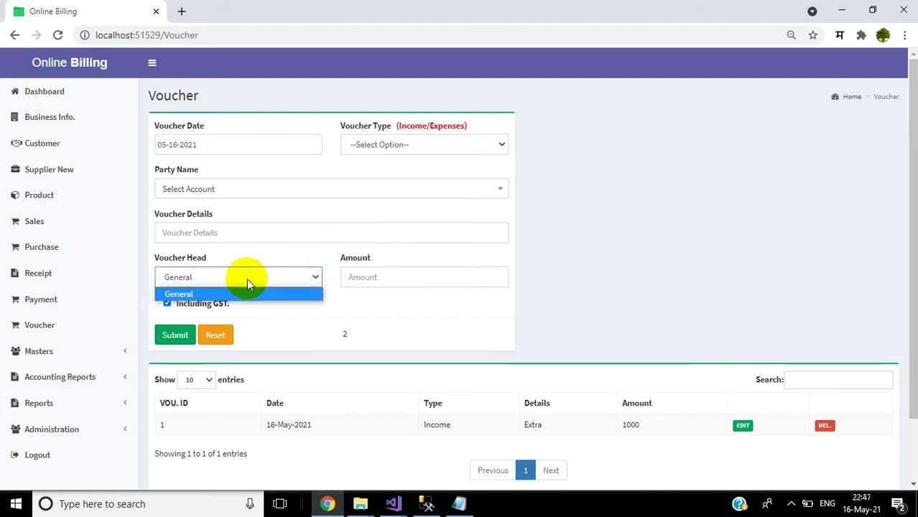
click(717, 272)
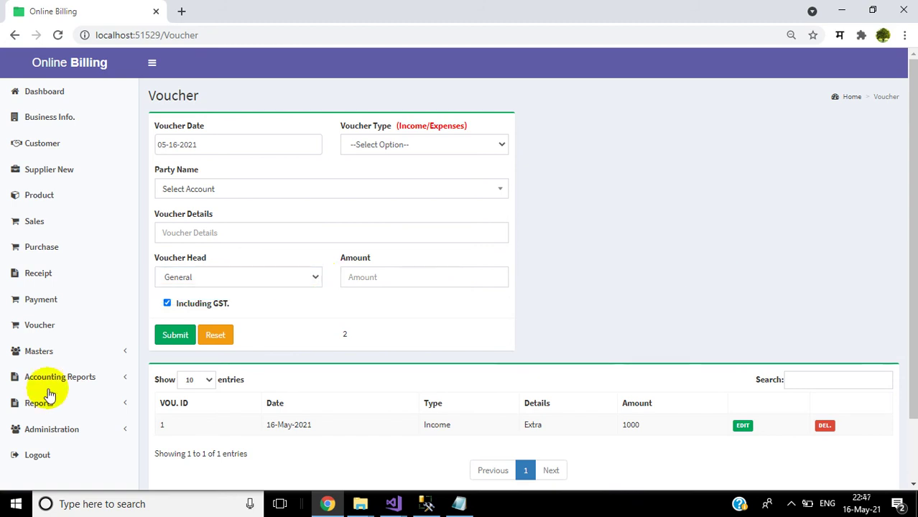
Step: Add a new head named Rent in the Voucher Head Master
click(67, 352)
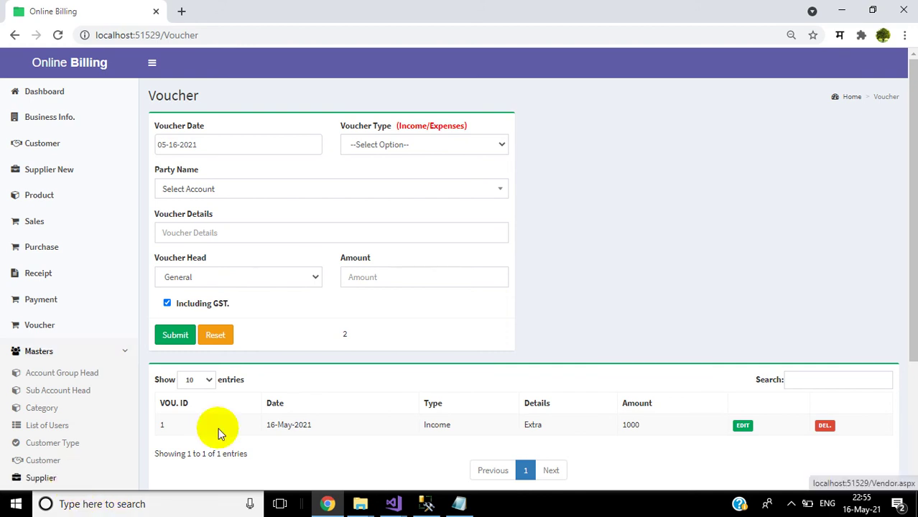
scroll(272, 307, down, 2)
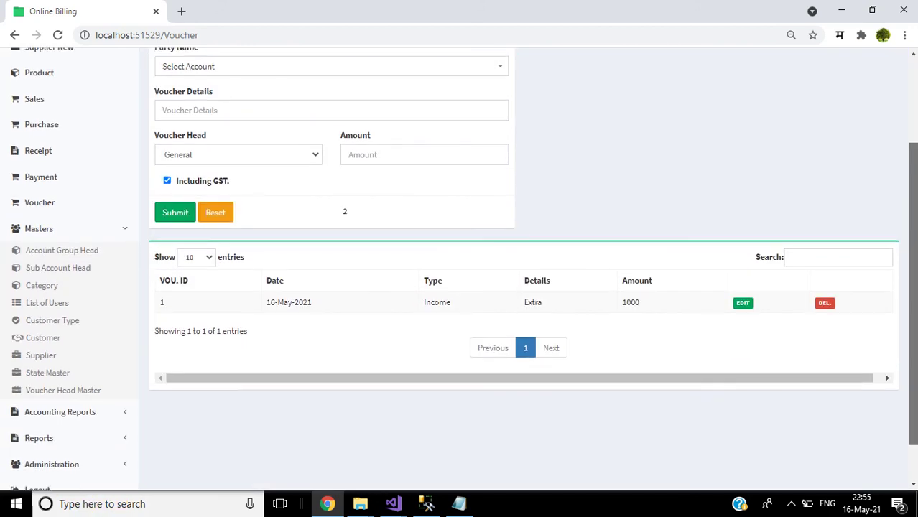
click(72, 391)
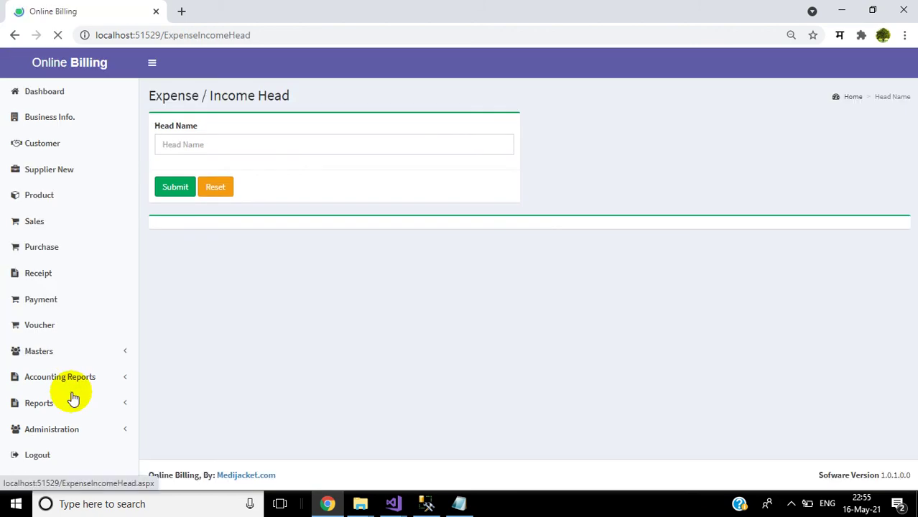
click(242, 147)
text(Rent)
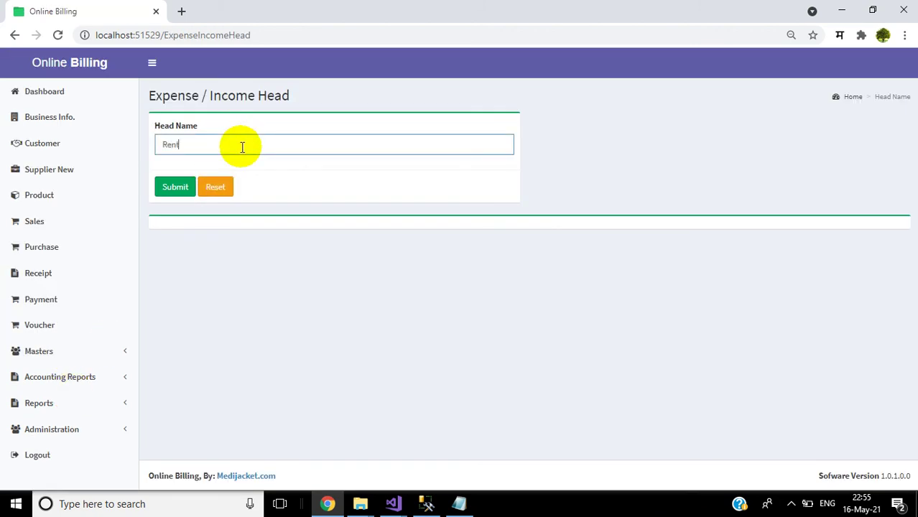
click(174, 186)
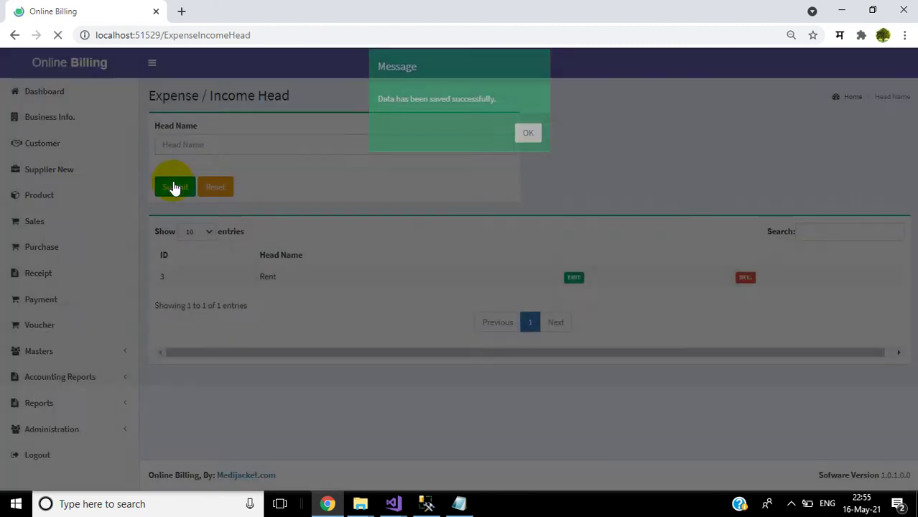
click(528, 149)
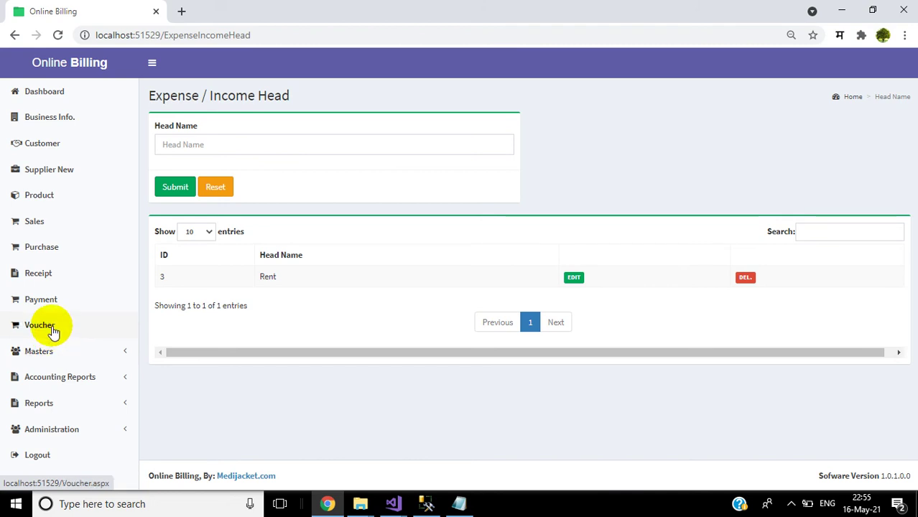
Step: Back on the voucher form, confirm Rent appears among Voucher Head options and review voucher types
click(52, 330)
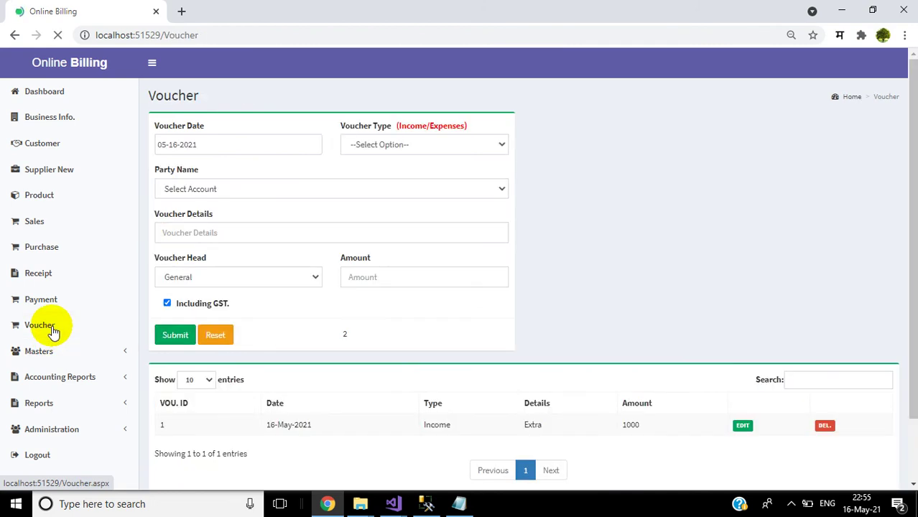
click(265, 278)
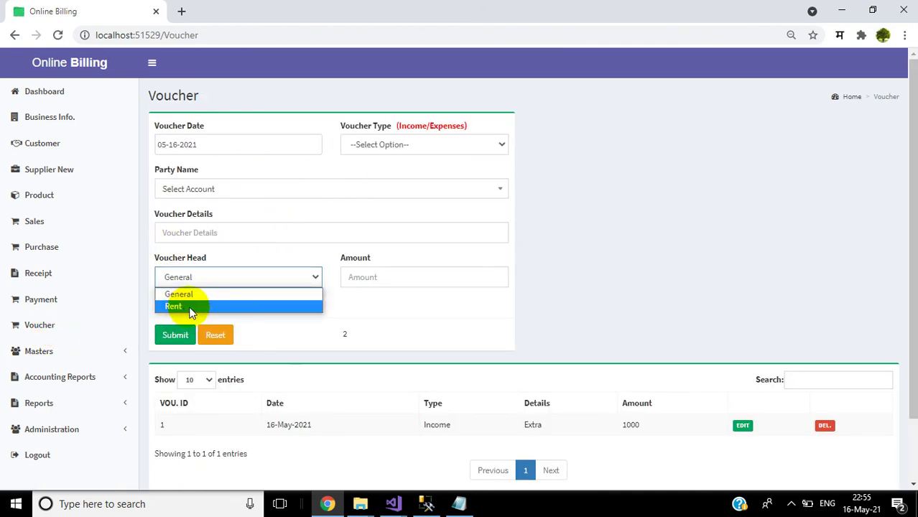
click(405, 331)
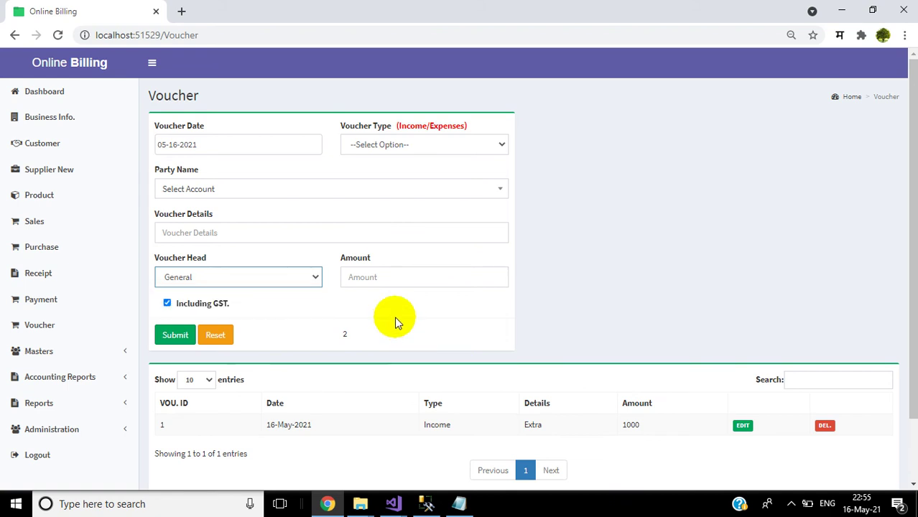
click(405, 149)
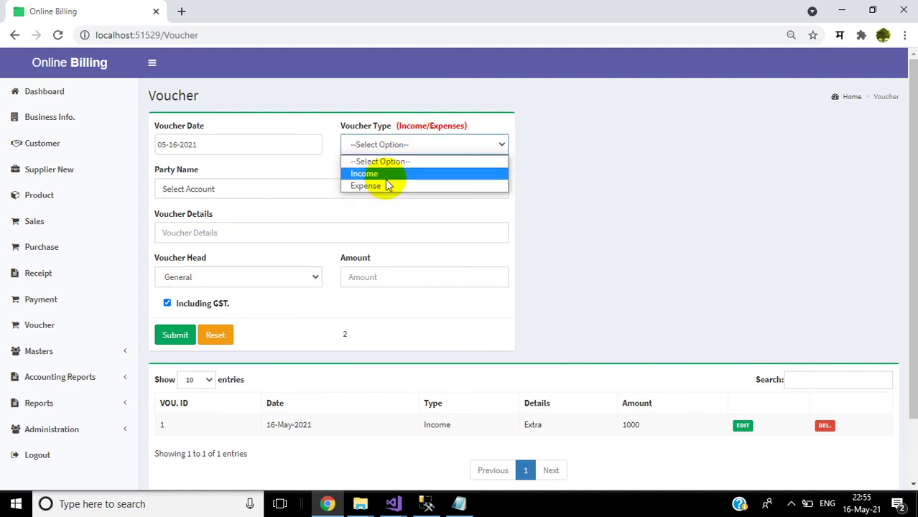
click(420, 320)
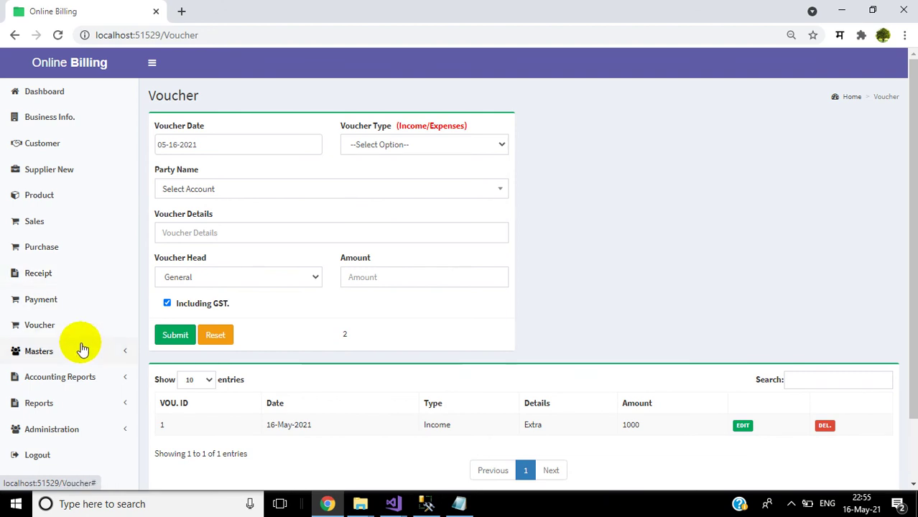
Step: Try opening the Account Group Head page and dismiss the access prohibited message
click(83, 350)
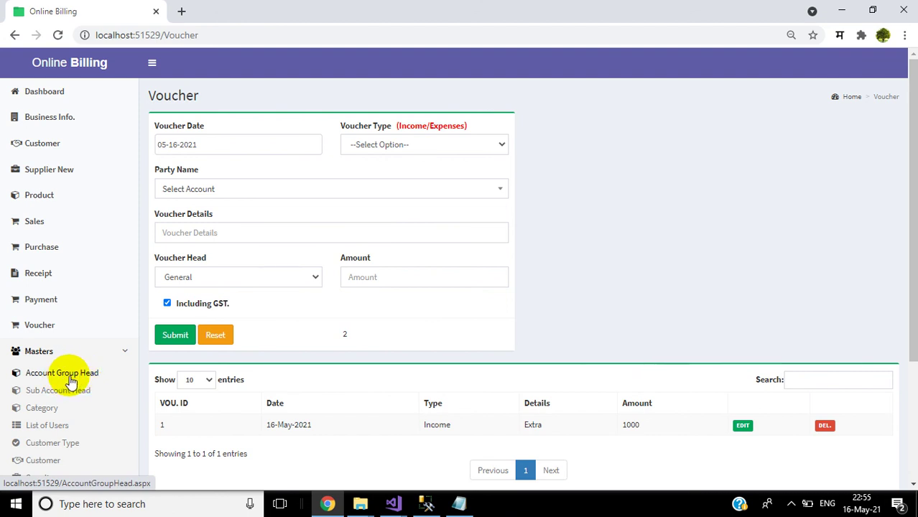
click(70, 377)
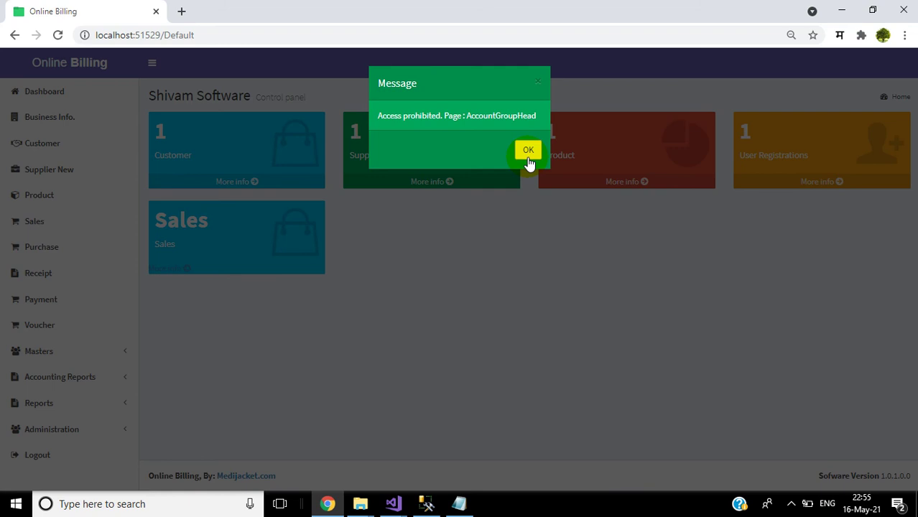
click(528, 160)
Step: Look at the product Category master and the Product page's category type choices
click(58, 382)
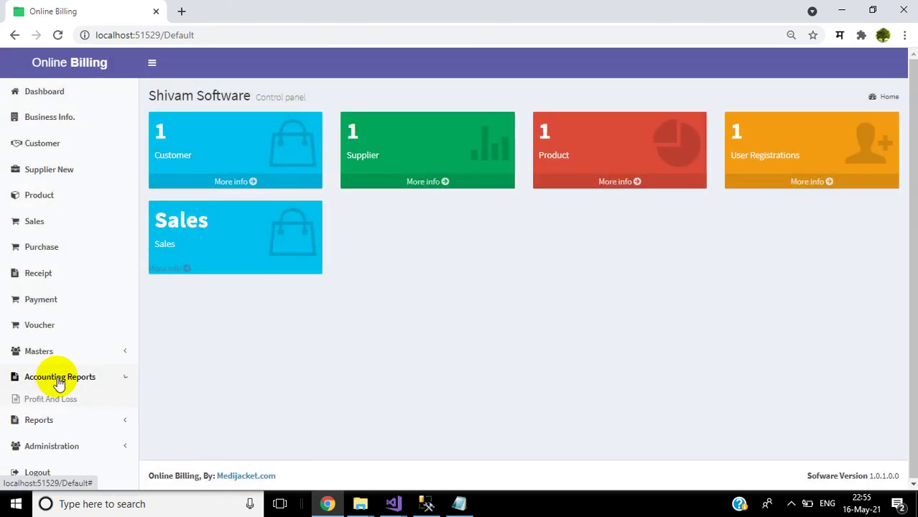
click(90, 353)
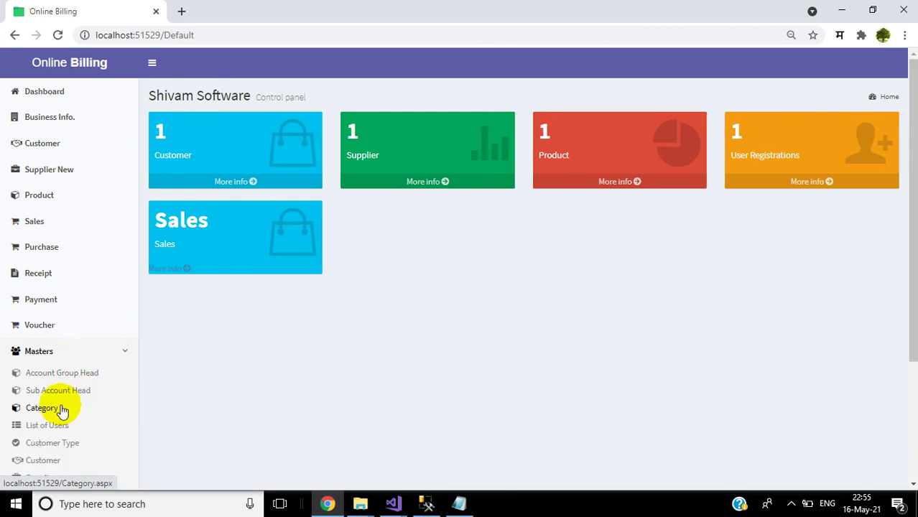
click(53, 416)
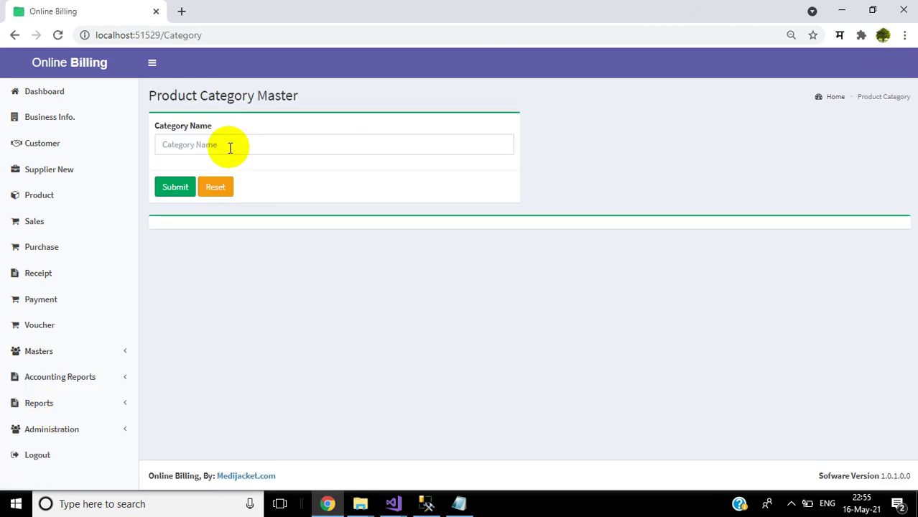
click(68, 198)
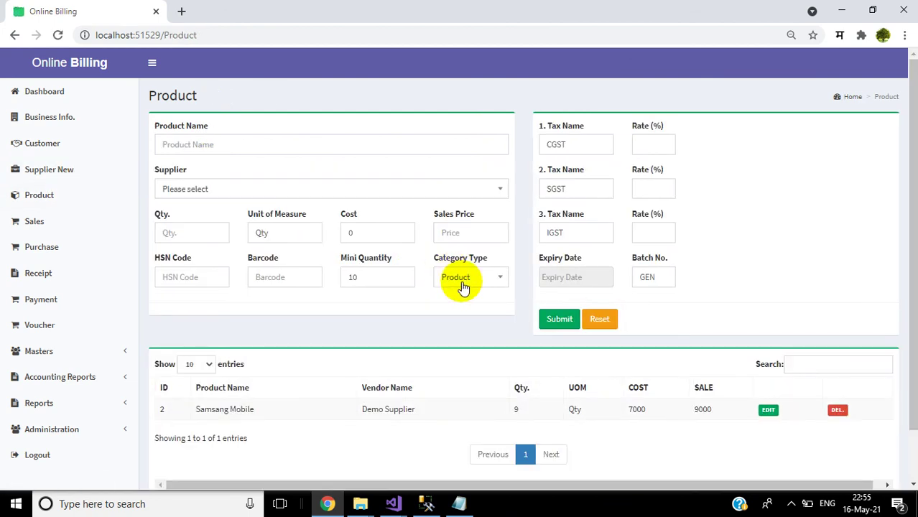
click(463, 282)
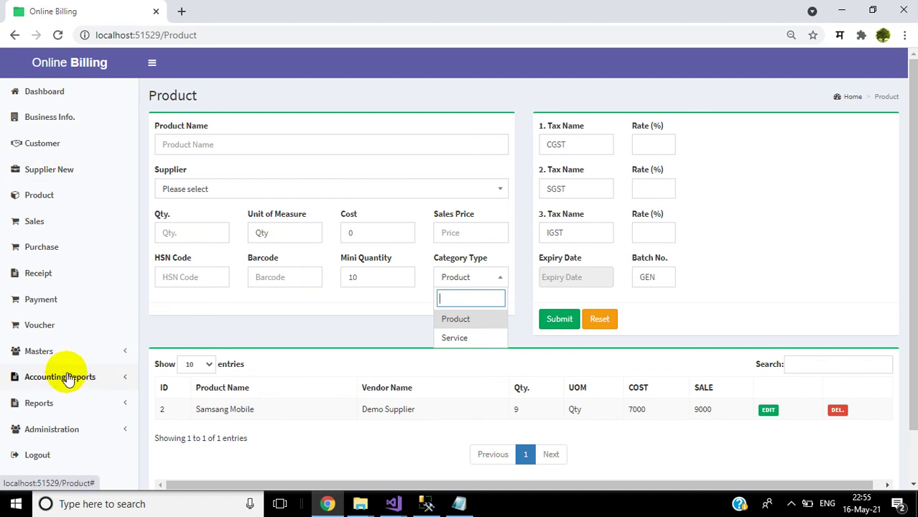
Step: Open the List of Users showing user ID 27, and expand Administration
click(57, 350)
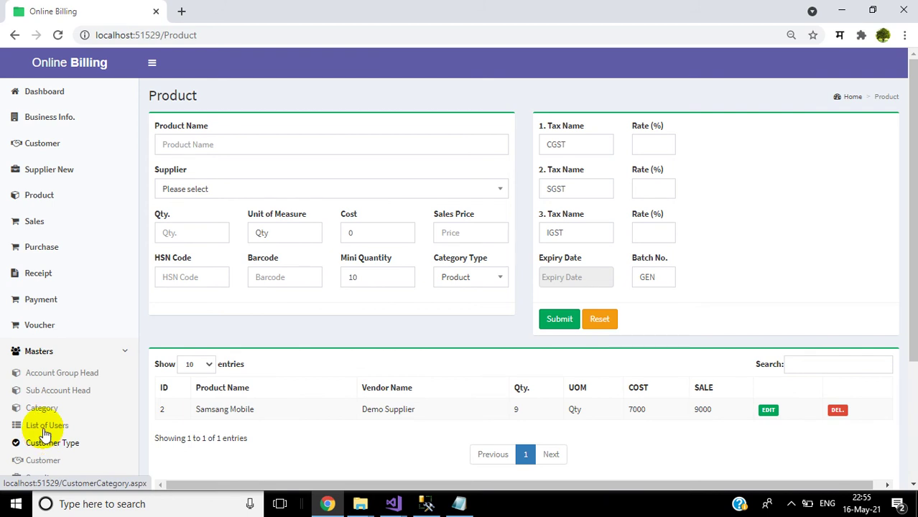
click(44, 431)
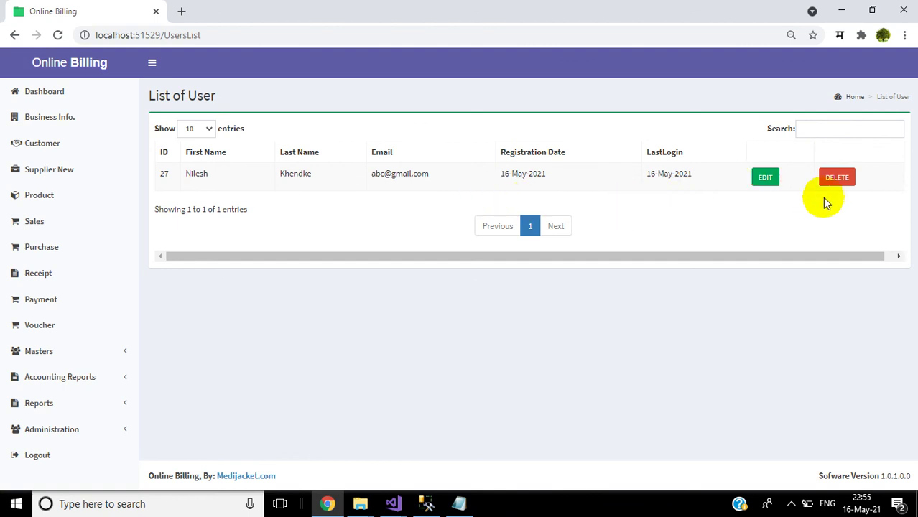
click(51, 431)
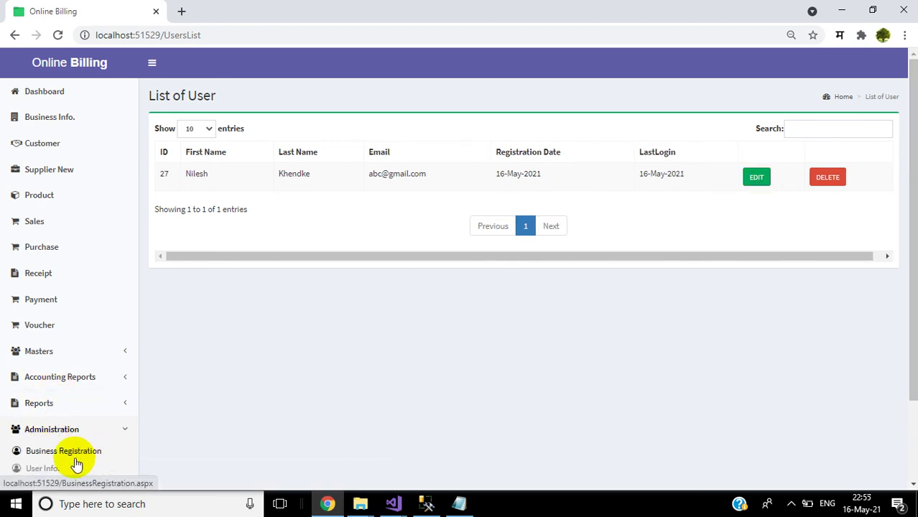
drag(913, 358, 913, 438)
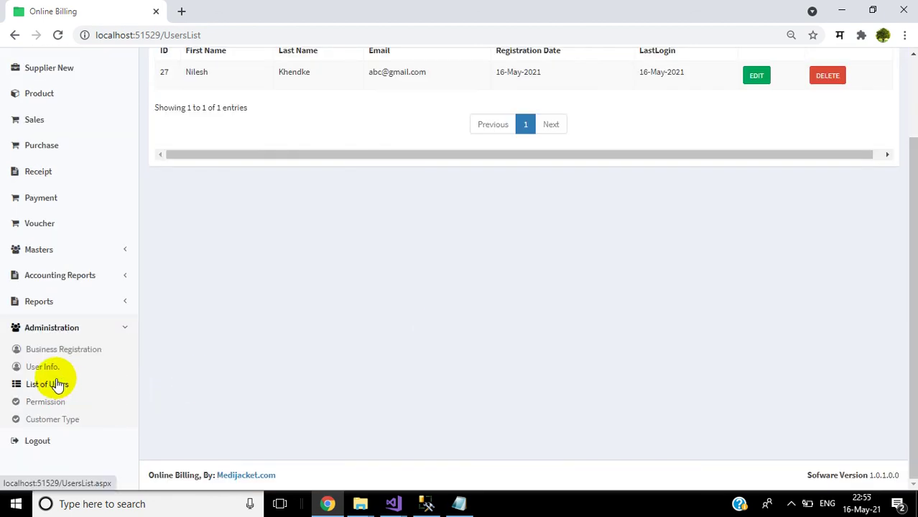
Step: Start a User Information form with Shivam Software as the registered business, leaving the name fields blank
click(43, 367)
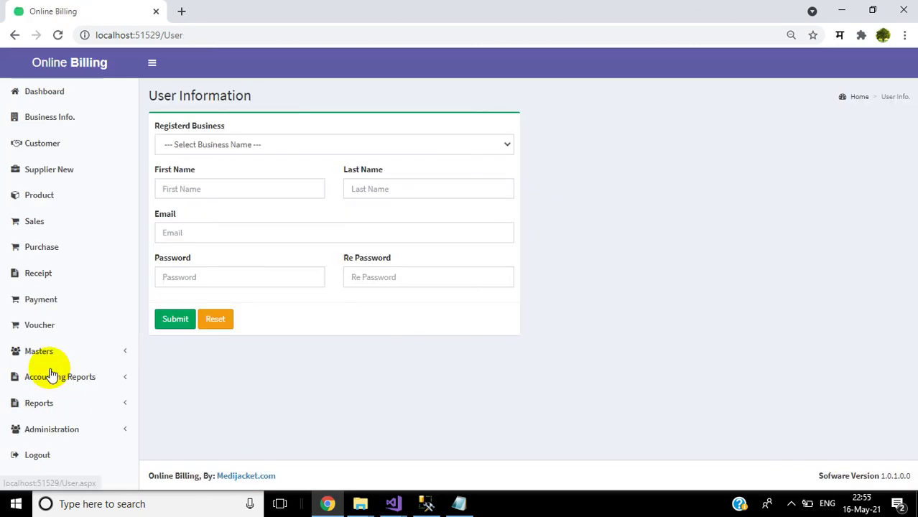
click(301, 152)
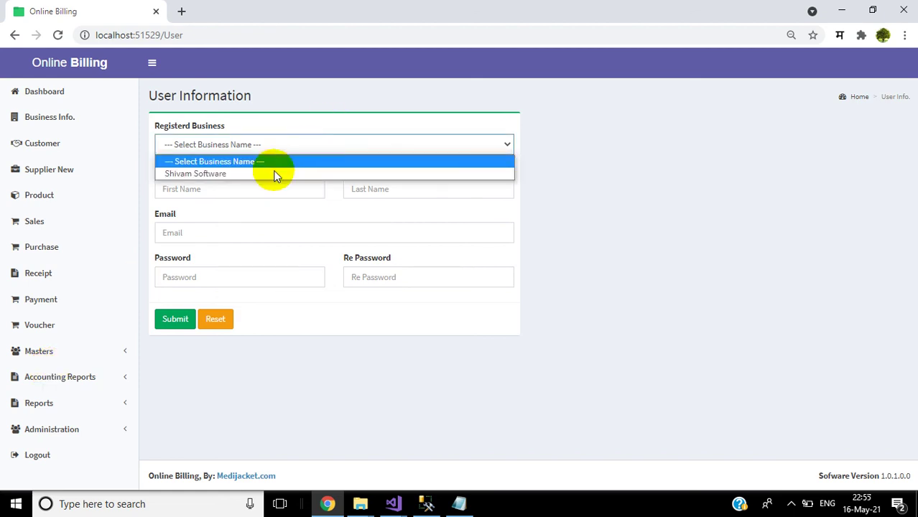
click(252, 177)
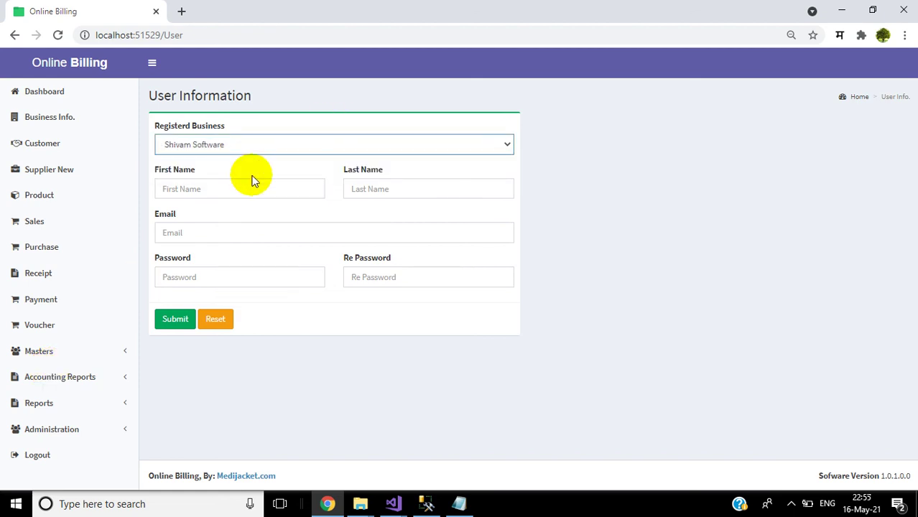
click(207, 186)
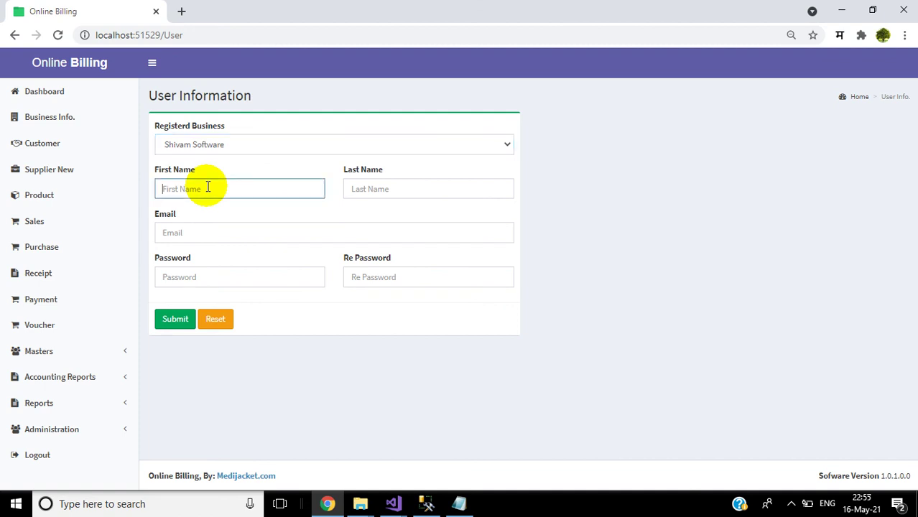
click(370, 189)
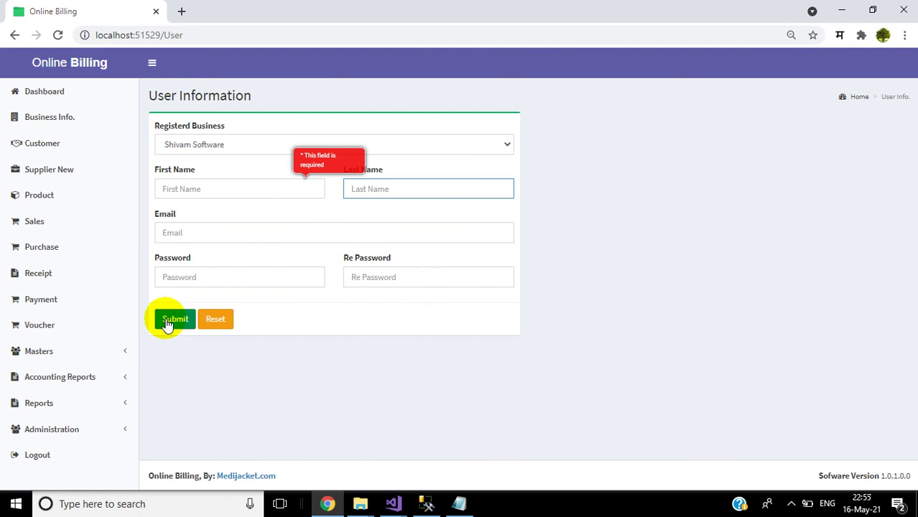
Step: Expand the Reports menu to list the sales and purchase reports, toggling Accounting Reports on the way
click(85, 411)
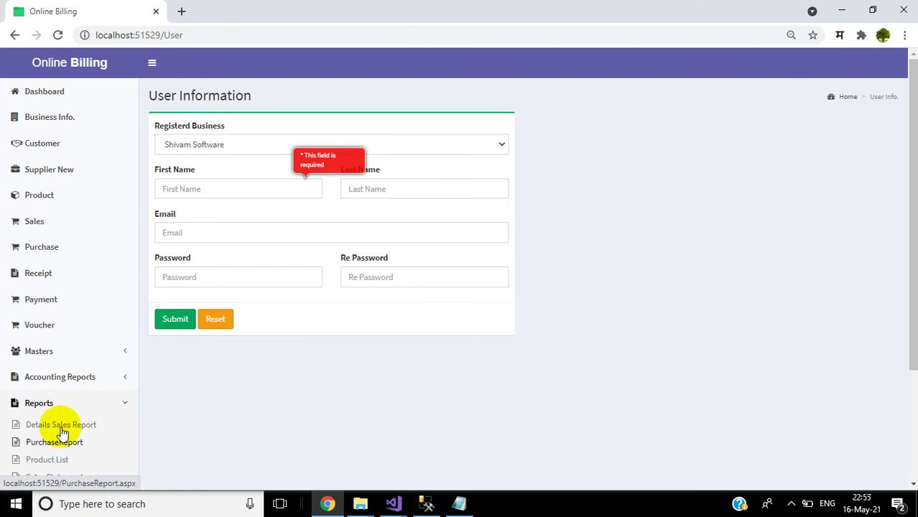
click(83, 370)
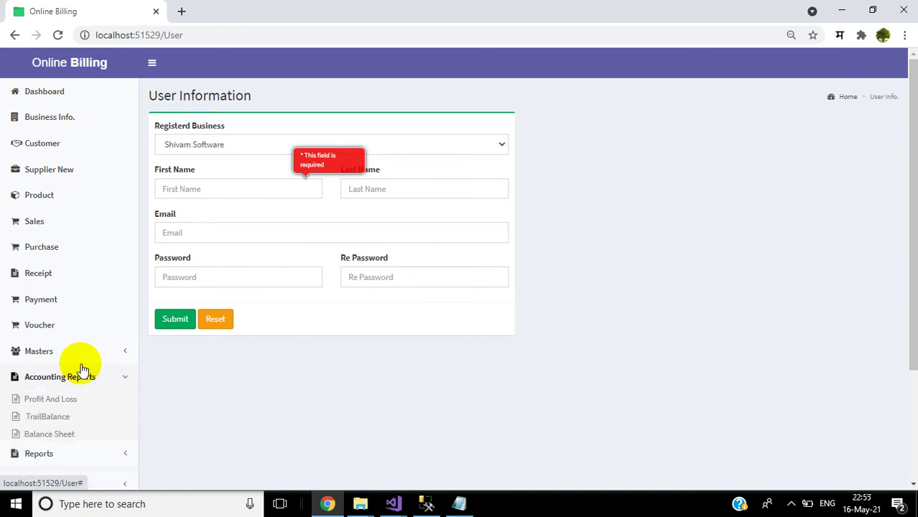
click(82, 370)
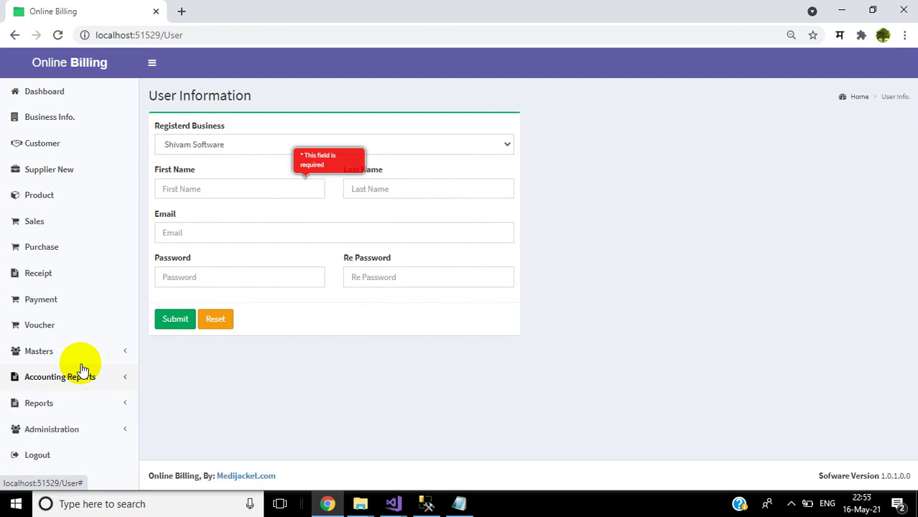
click(55, 404)
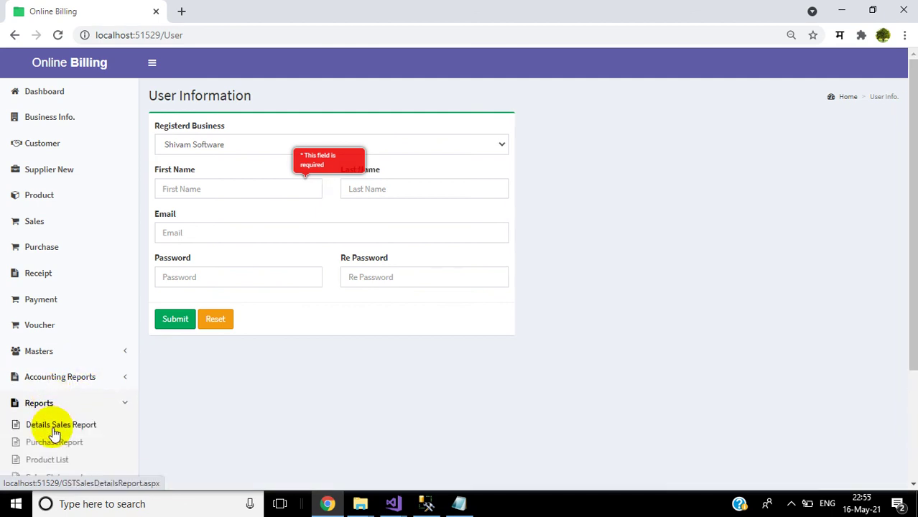
Step: Run the Details Sales Report for ALL Customer from 05/01/2021 and maximize it, showing balance -1000.00
click(55, 429)
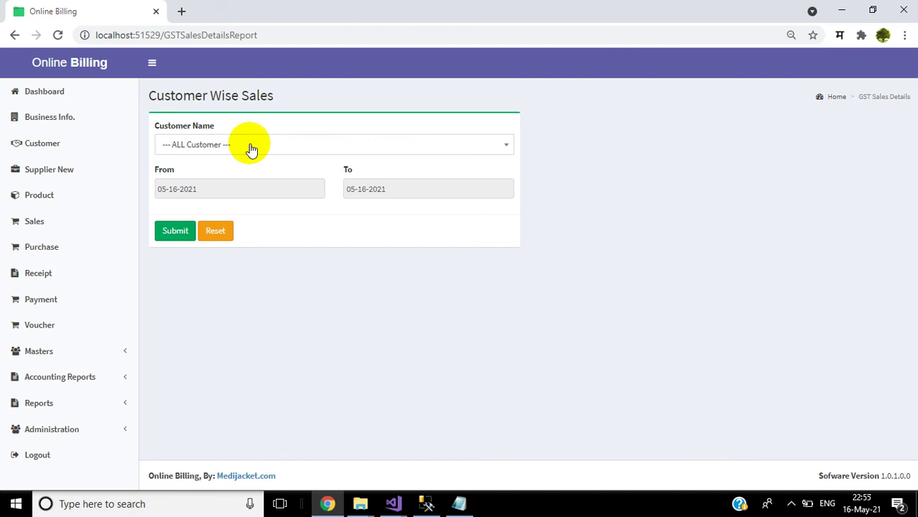
click(251, 150)
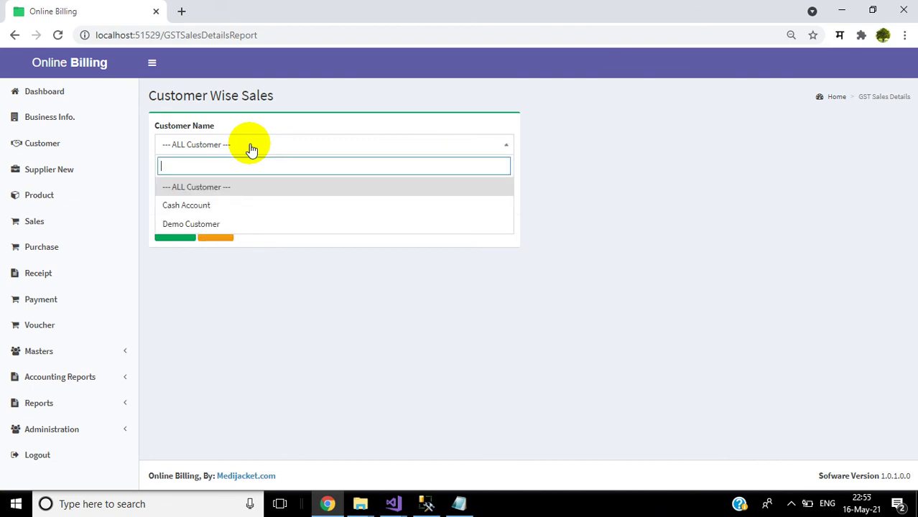
click(273, 145)
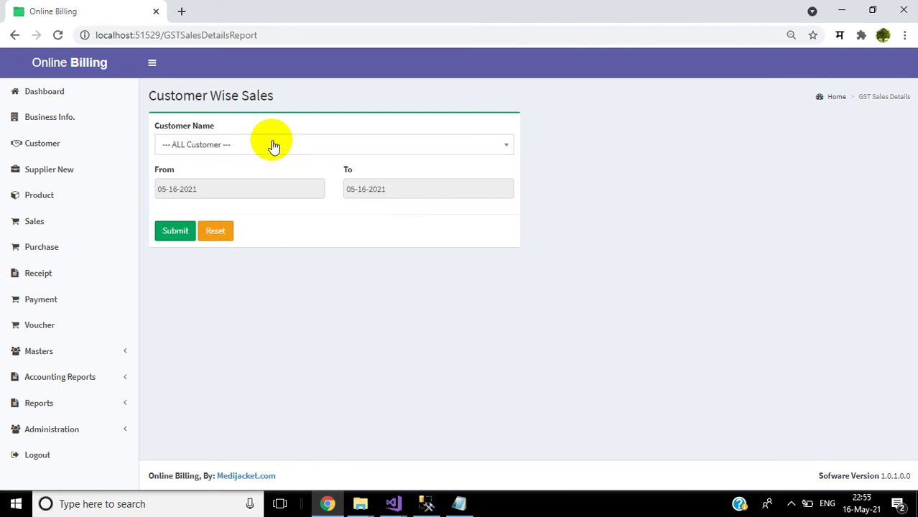
click(223, 189)
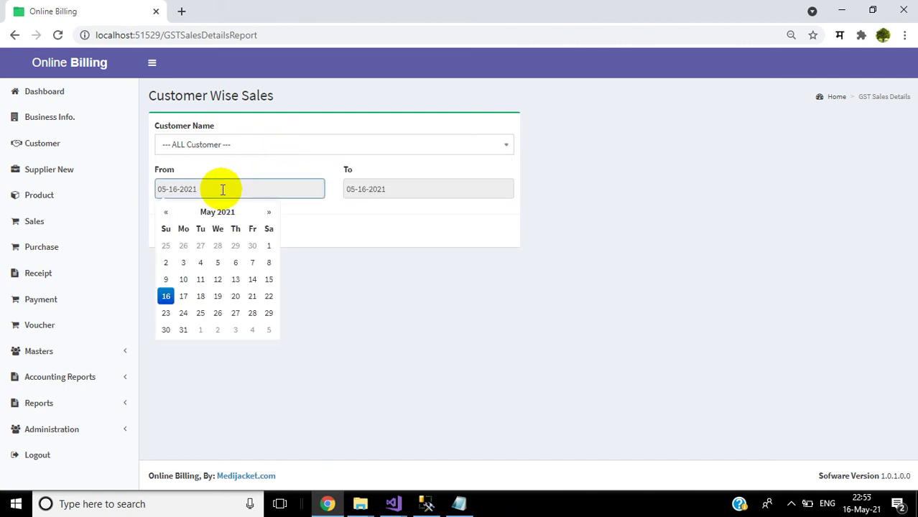
click(271, 247)
click(170, 234)
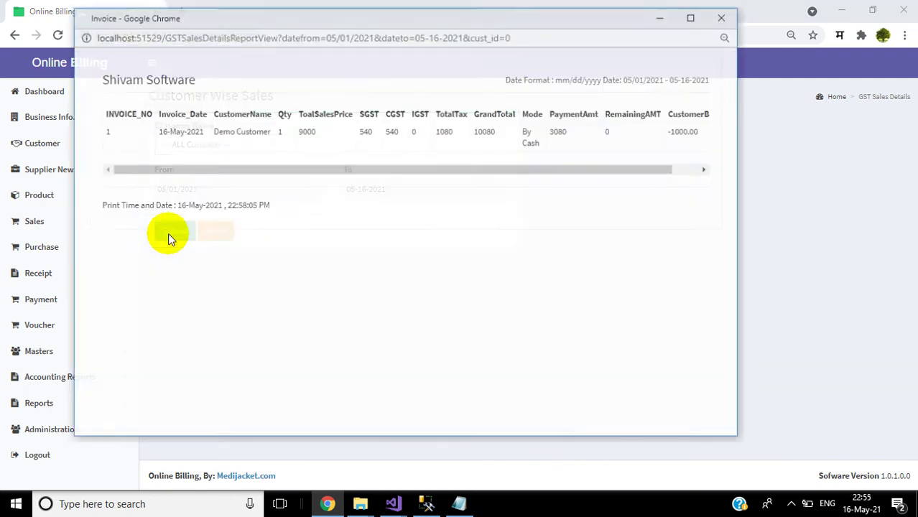
click(689, 18)
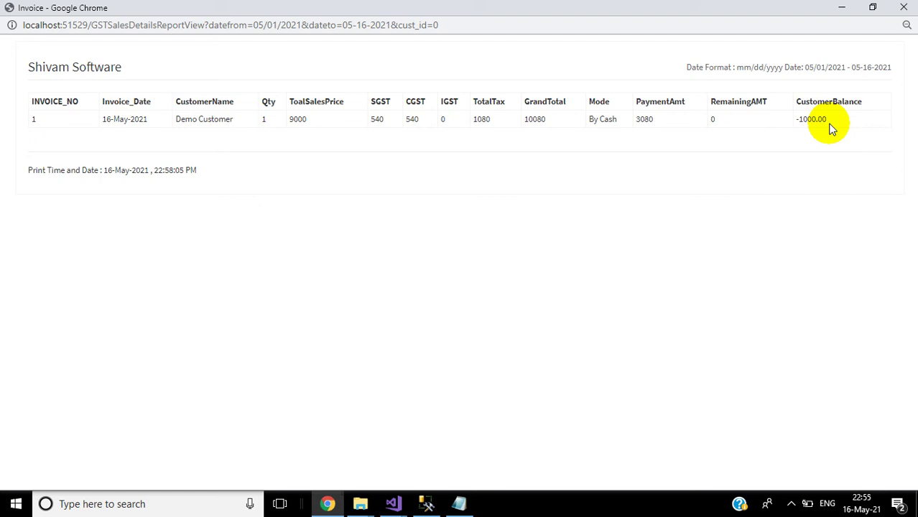
Step: Delete the 1000 Extra income voucher from the Voucher page and acknowledge the confirmation
click(904, 8)
click(39, 325)
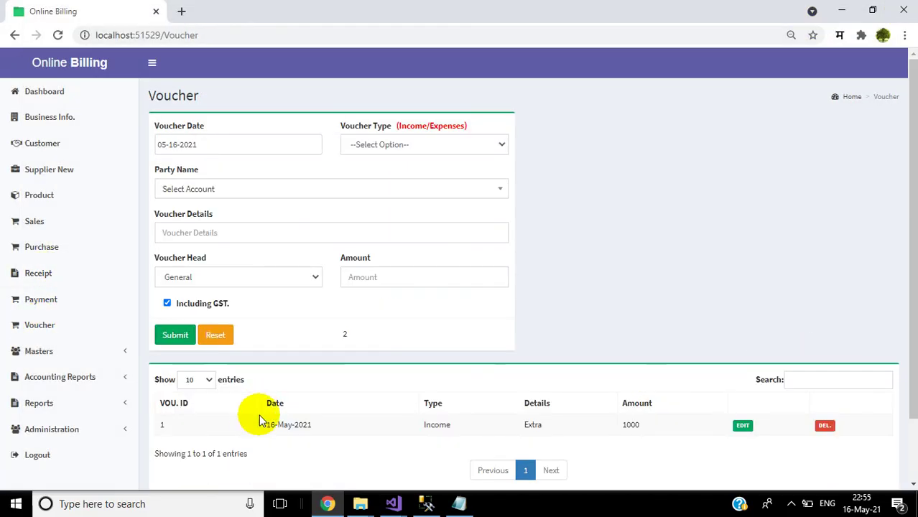
click(828, 427)
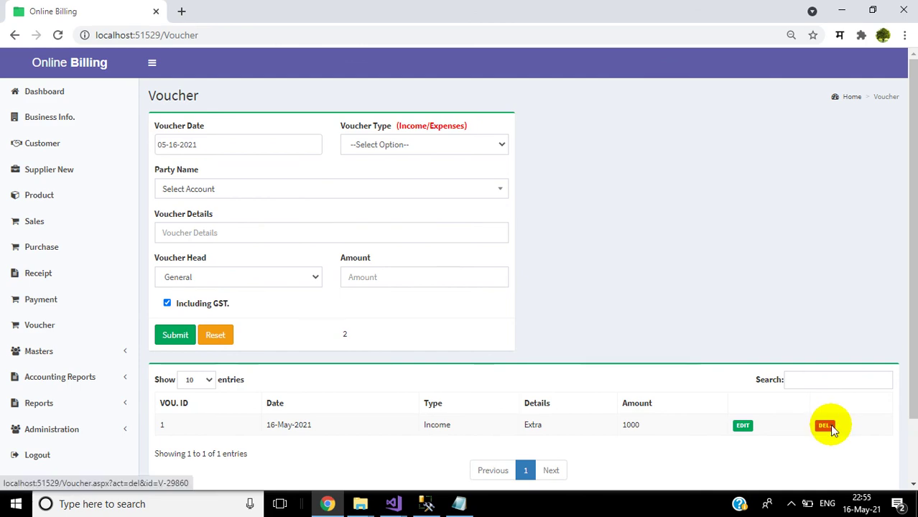
click(528, 153)
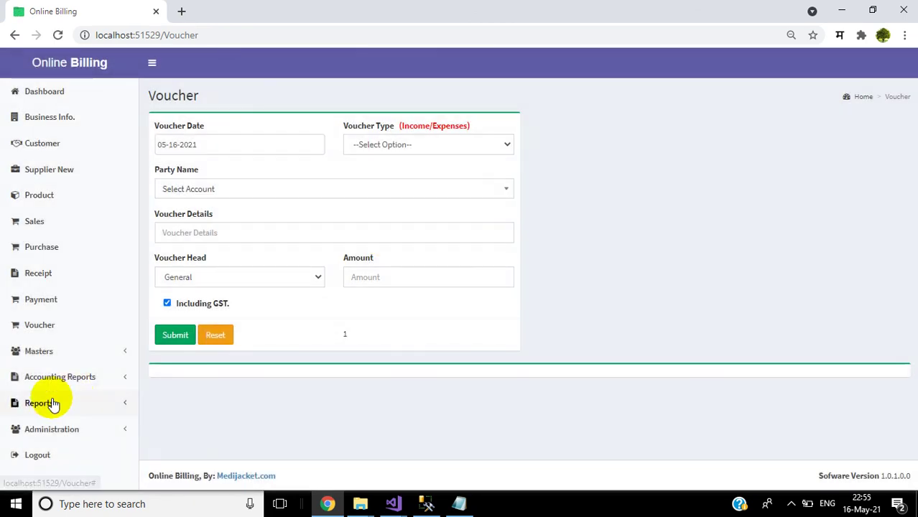
Step: Rerun the Details Sales Report from 05/01/2021 to confirm the 0.00 balance, then close it
click(50, 404)
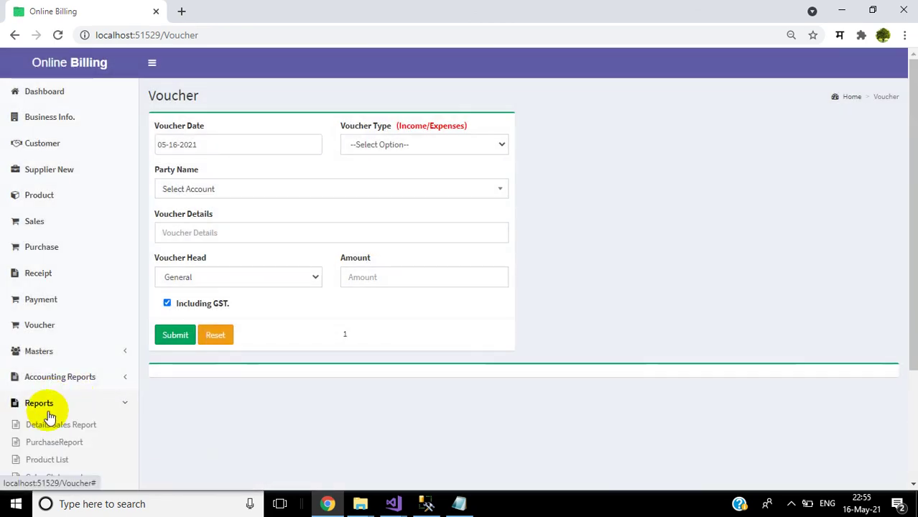
click(47, 426)
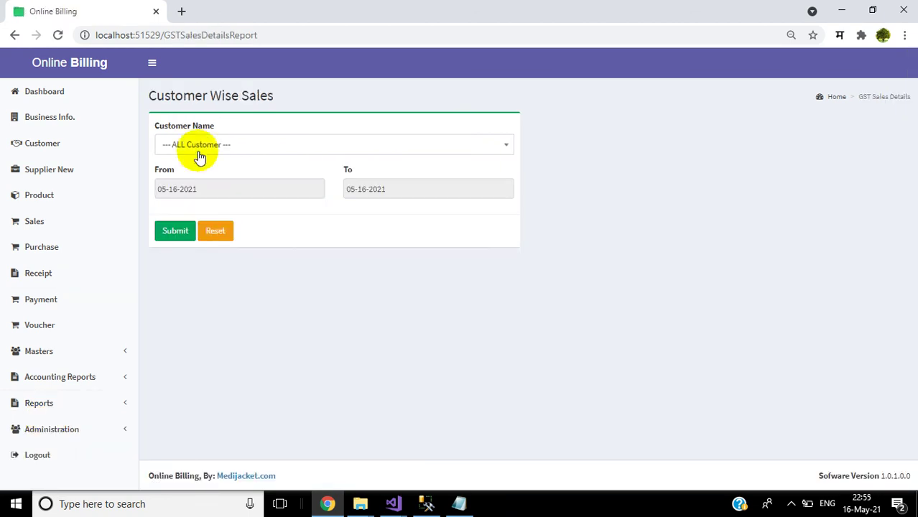
click(205, 187)
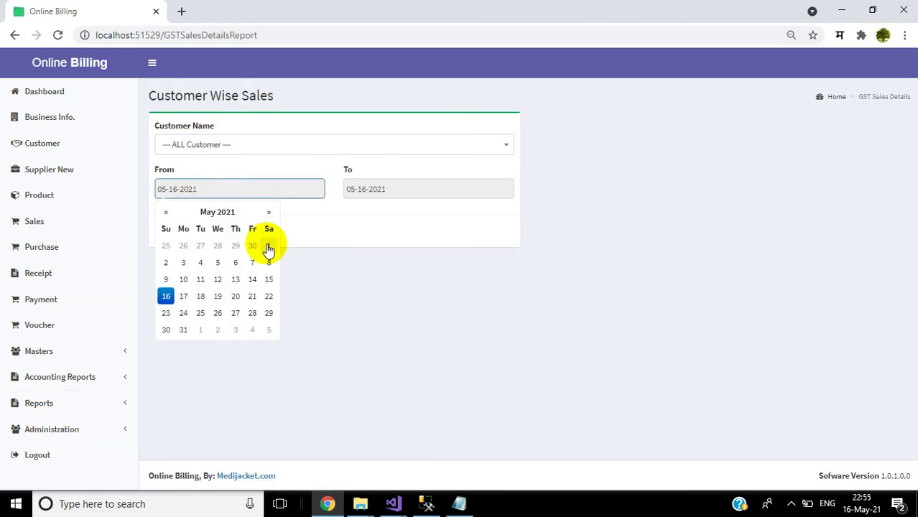
click(266, 244)
click(165, 237)
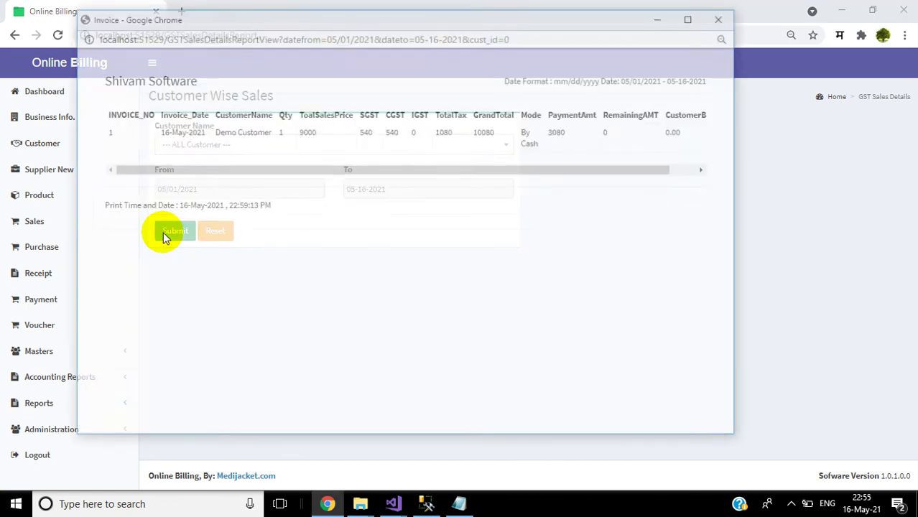
click(693, 17)
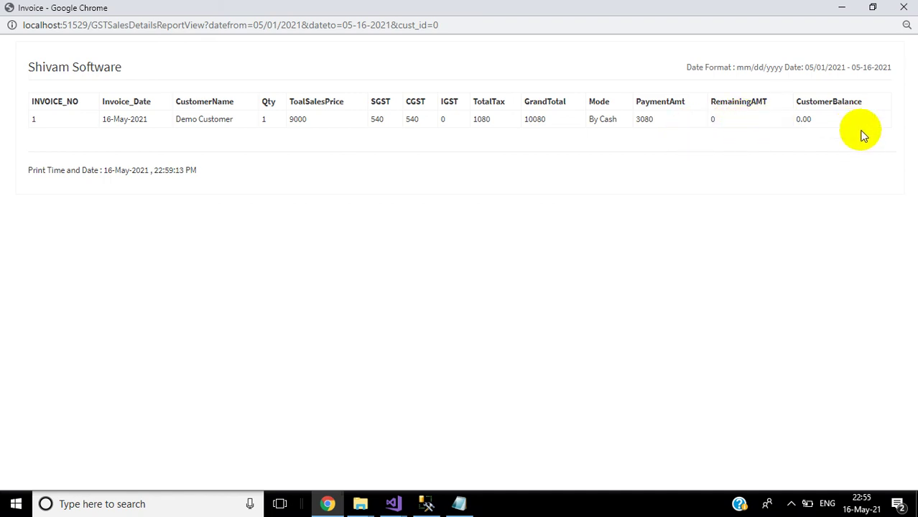
click(904, 8)
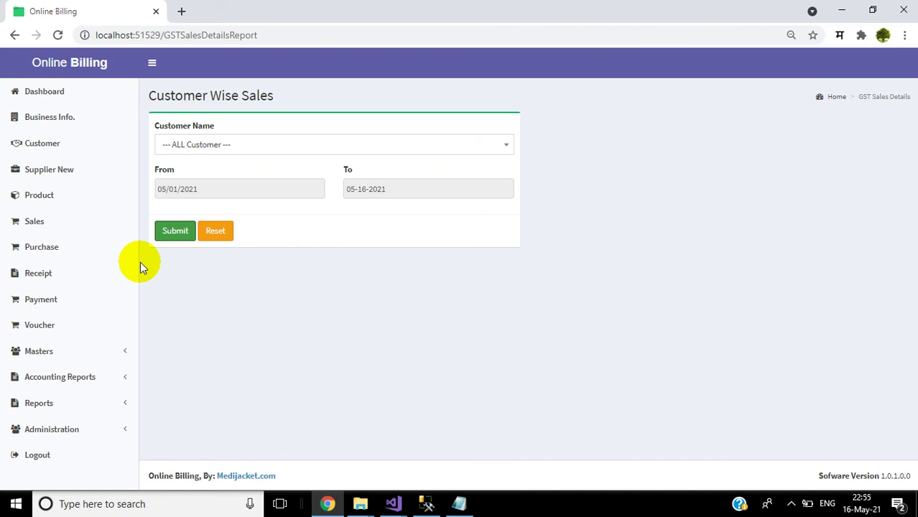
Step: Load the Demo Customer sub-account head for editing from Masters > Sub Account Head
click(92, 359)
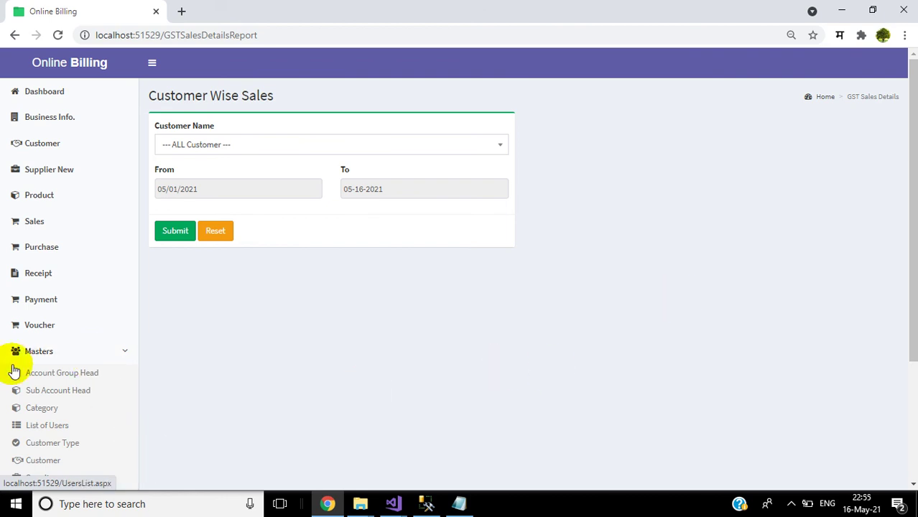
click(61, 393)
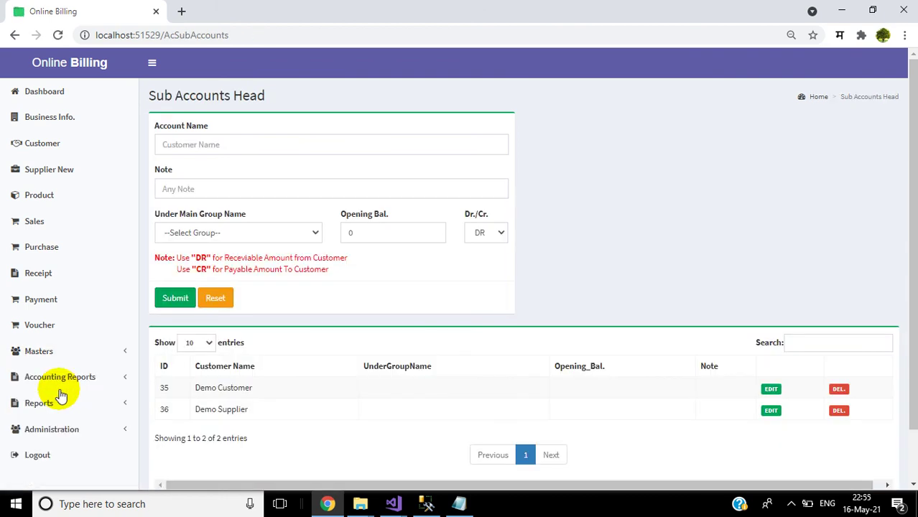
click(266, 148)
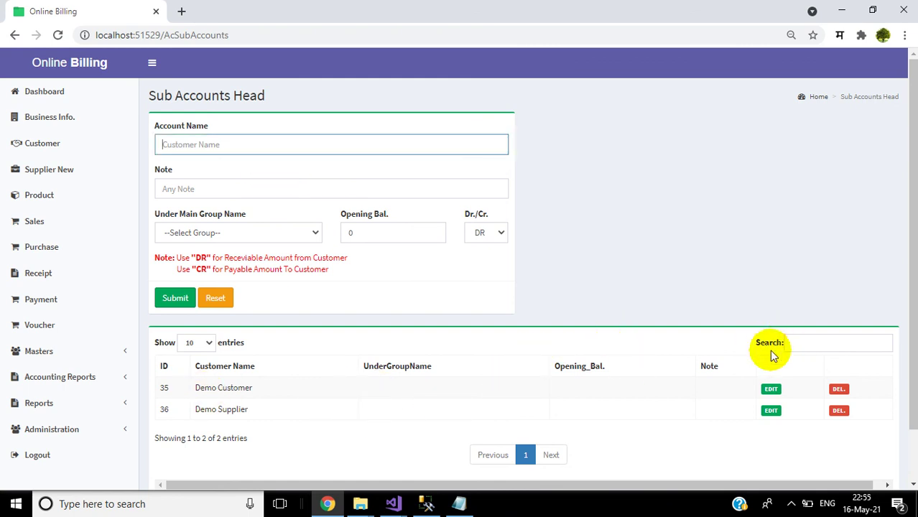
click(769, 391)
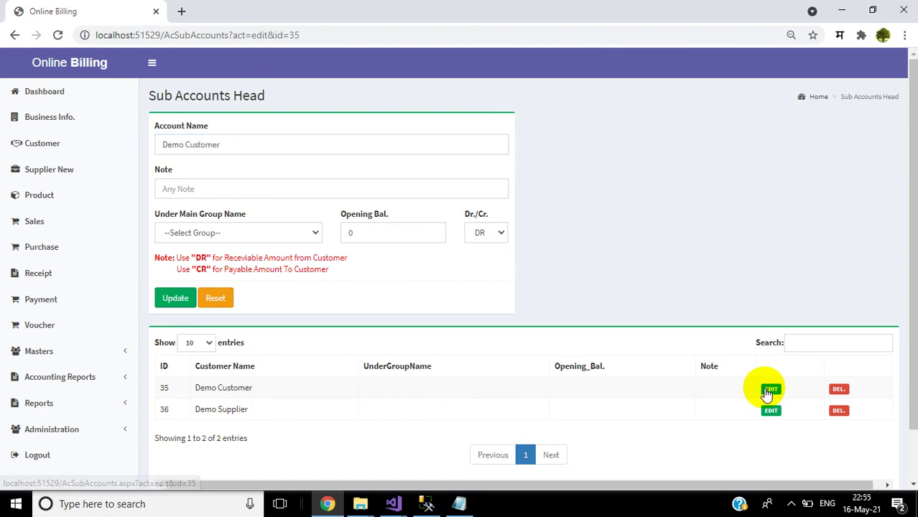
click(357, 233)
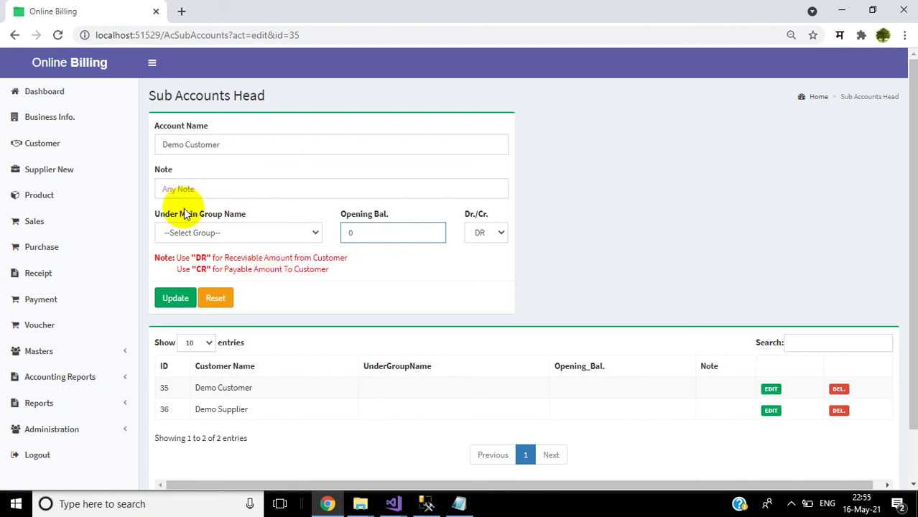
Step: Inspect the Under Main Group Name options without changing them, then return to the dashboard
click(204, 233)
click(204, 234)
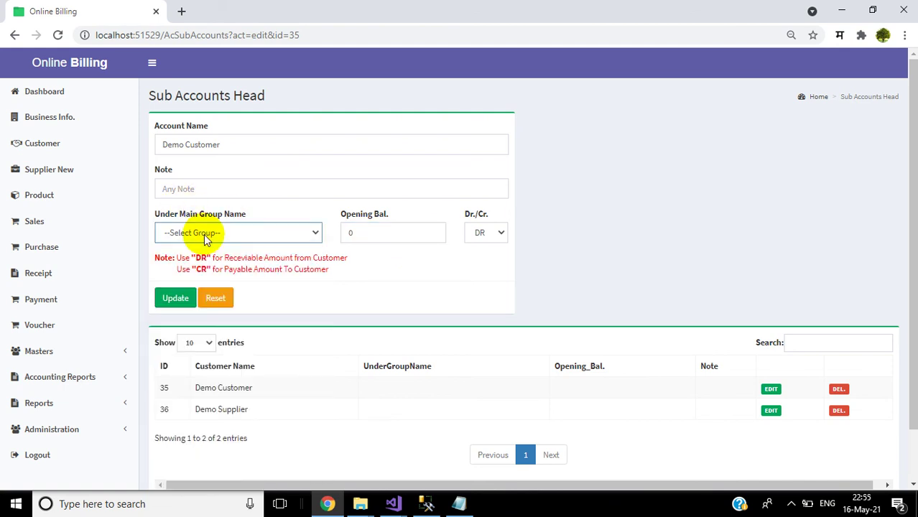
click(231, 231)
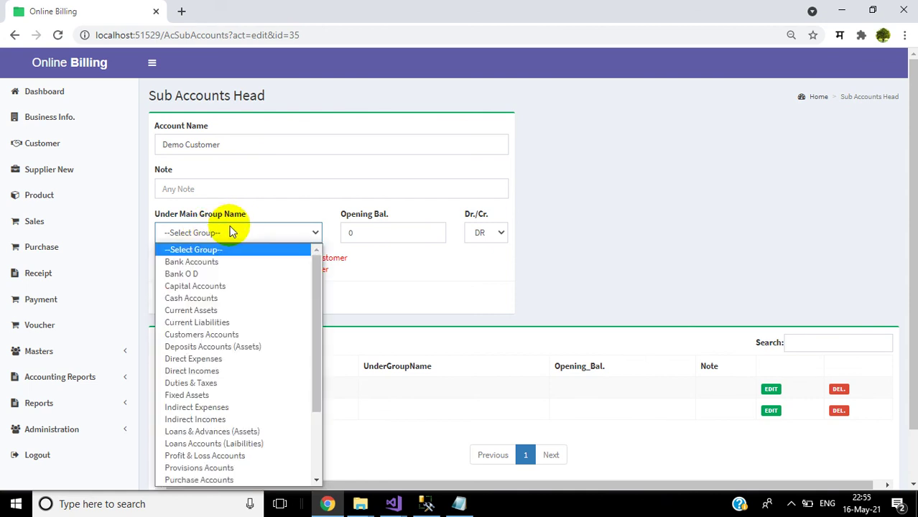
click(366, 165)
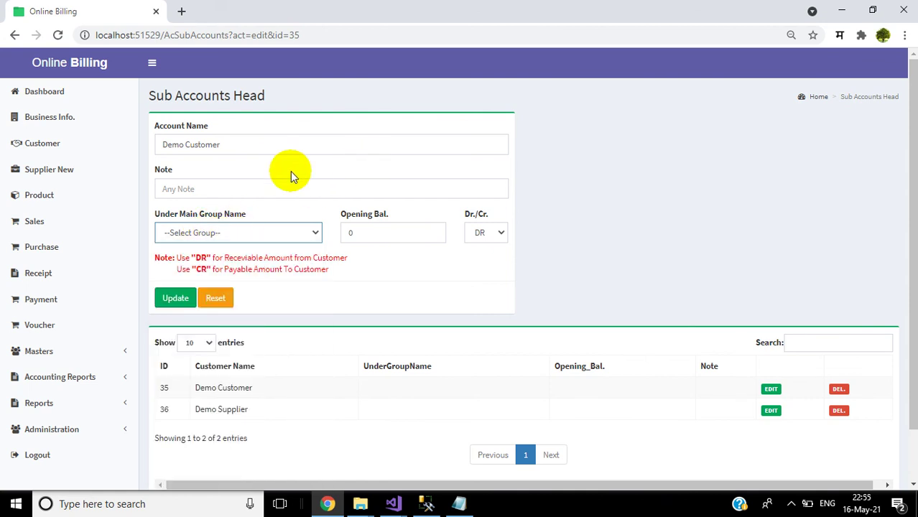
click(51, 101)
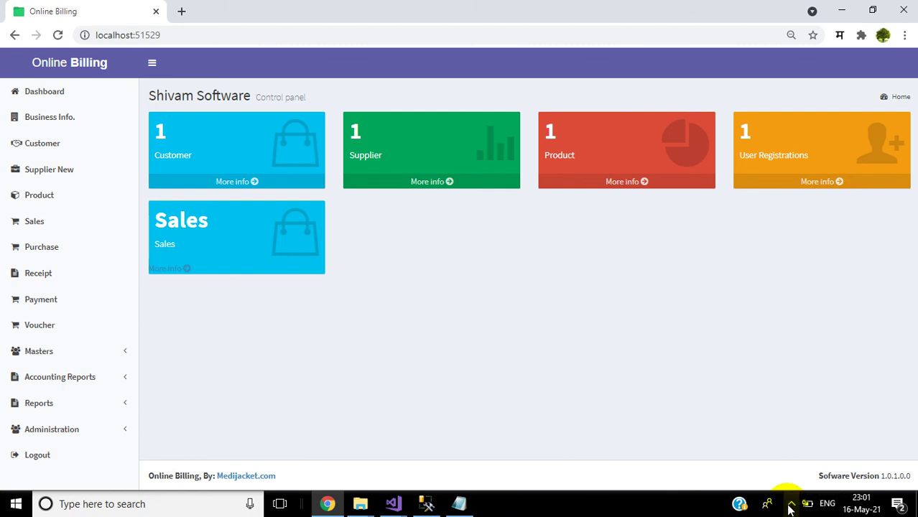
click(791, 506)
click(819, 451)
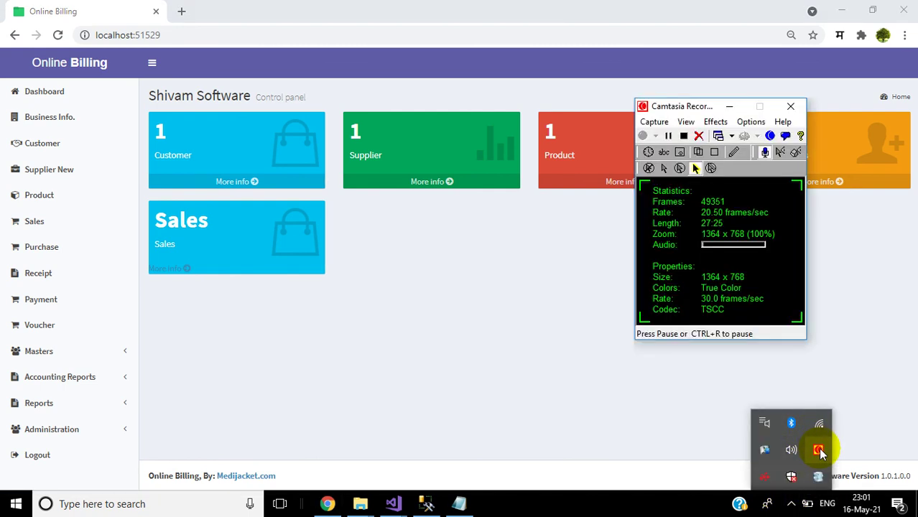